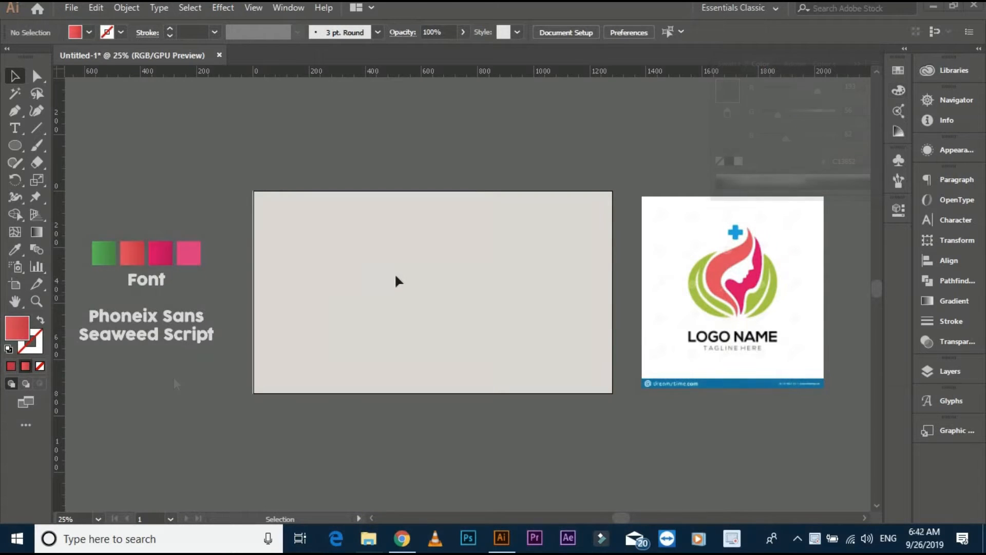
- Draw a square about 280 px wide on the artboard with the Rectangle tool
{"action": "scroll", "coordinate": [391, 245], "scroll_direction": "up", "scroll_amount": 2}
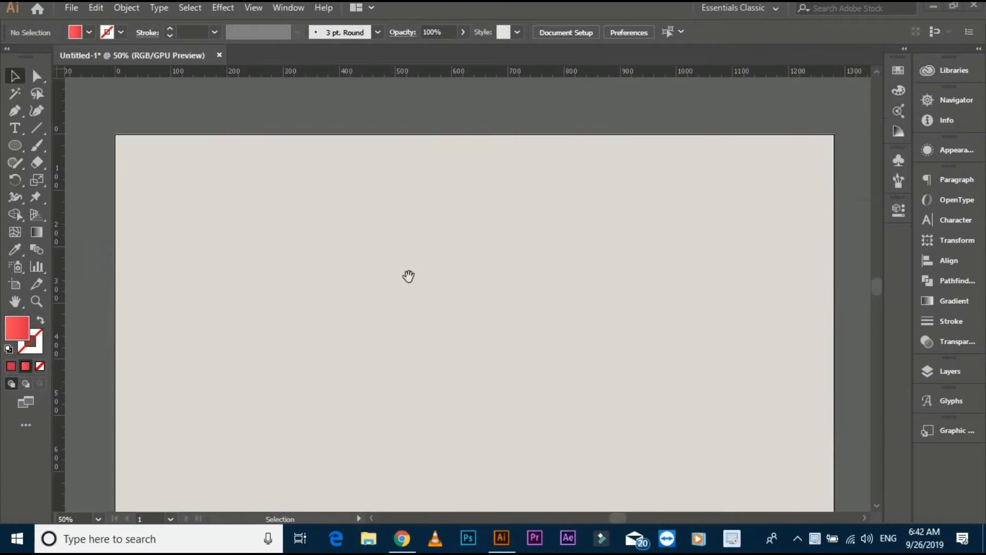
{"action": "left_click_drag", "start_coordinate": [445, 341], "coordinate": [459, 297]}
{"action": "mouse_move", "coordinate": [15, 145]}
{"action": "left_mouse_down"}
{"action": "mouse_move", "coordinate": [87, 178]}
{"action": "mouse_move", "coordinate": [61, 147]}
{"action": "left_mouse_up"}
{"action": "left_click_drag", "start_coordinate": [325, 156], "coordinate": [481, 312]}
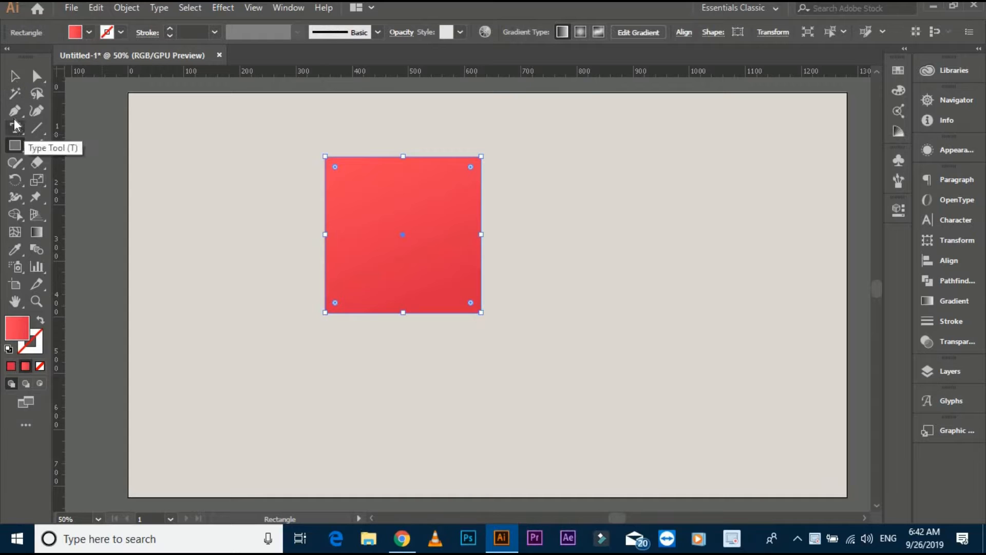
- Rotate the red square 45 degrees into a diamond and keep it selected
{"action": "left_click_drag", "start_coordinate": [15, 110], "coordinate": [57, 165]}
{"action": "key", "text": "v"}
{"action": "mouse_move", "coordinate": [467, 149]}
{"action": "left_mouse_down"}
{"action": "mouse_move", "coordinate": [544, 264]}
{"action": "mouse_move", "coordinate": [463, 167]}
{"action": "left_mouse_up"}
{"action": "left_click_drag", "start_coordinate": [385, 164], "coordinate": [445, 249]}
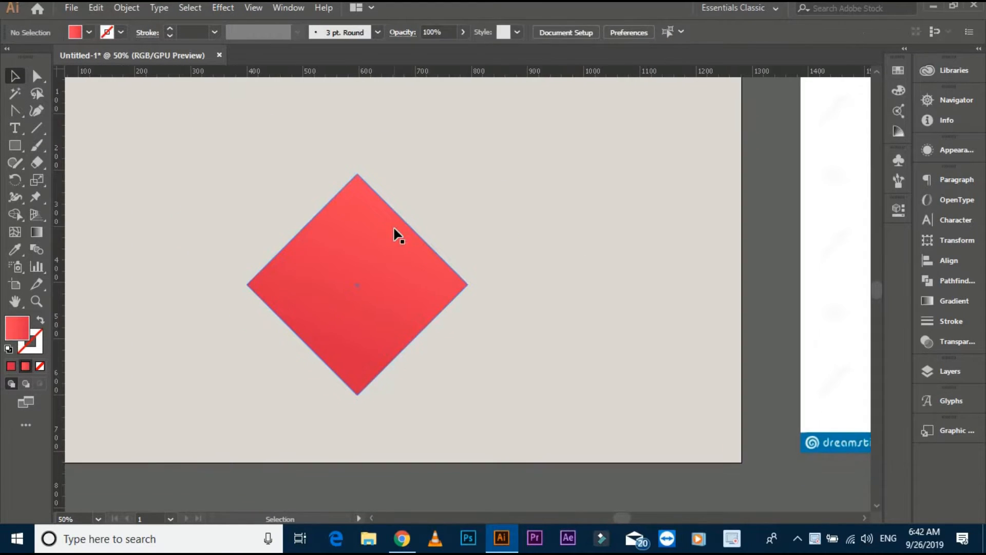
{"action": "left_click", "coordinate": [396, 233]}
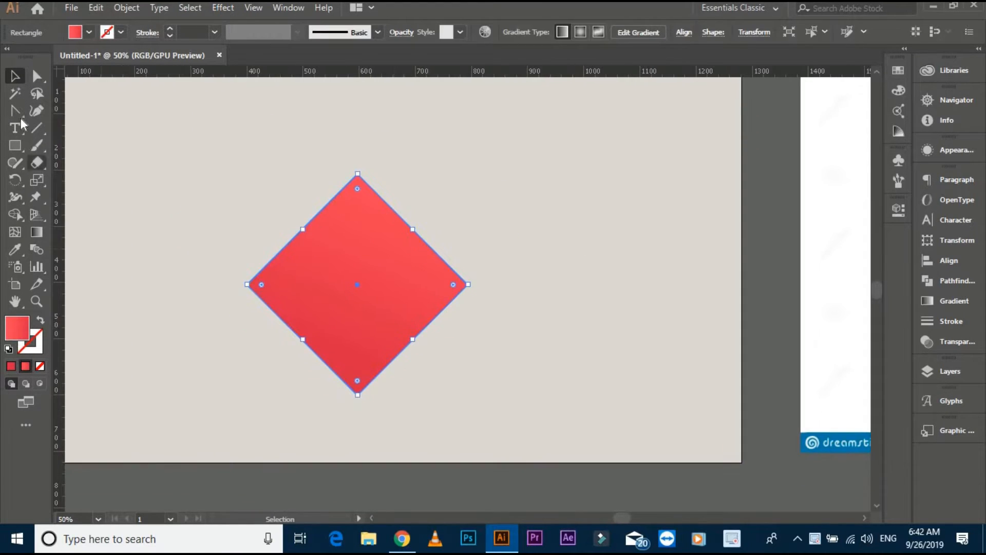
- Bulge the diamond's two upper edges outward with the Anchor Point tool to form the lobes of a heart
{"action": "left_click", "coordinate": [15, 110]}
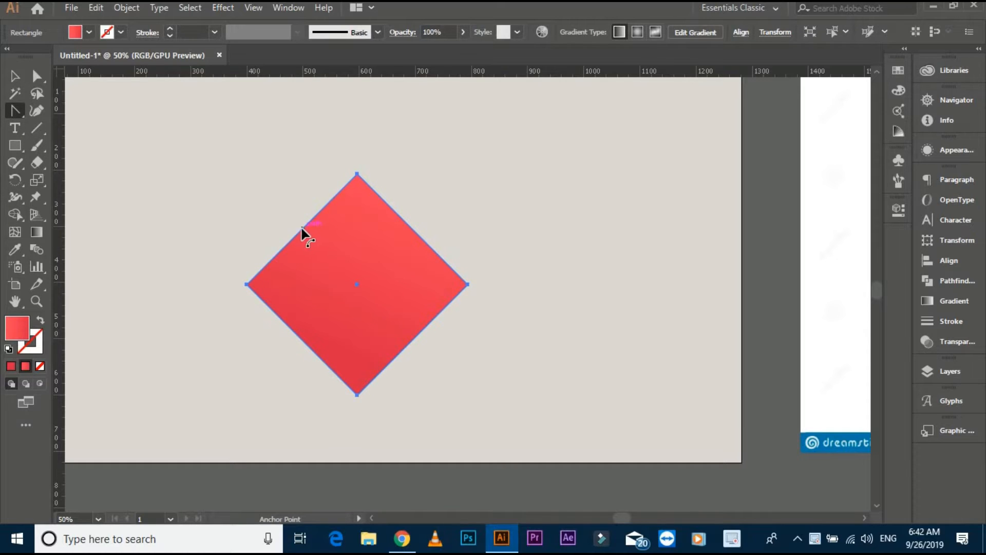
{"action": "left_click_drag", "start_coordinate": [302, 229], "coordinate": [231, 159]}
{"action": "left_click_drag", "start_coordinate": [407, 221], "coordinate": [488, 145]}
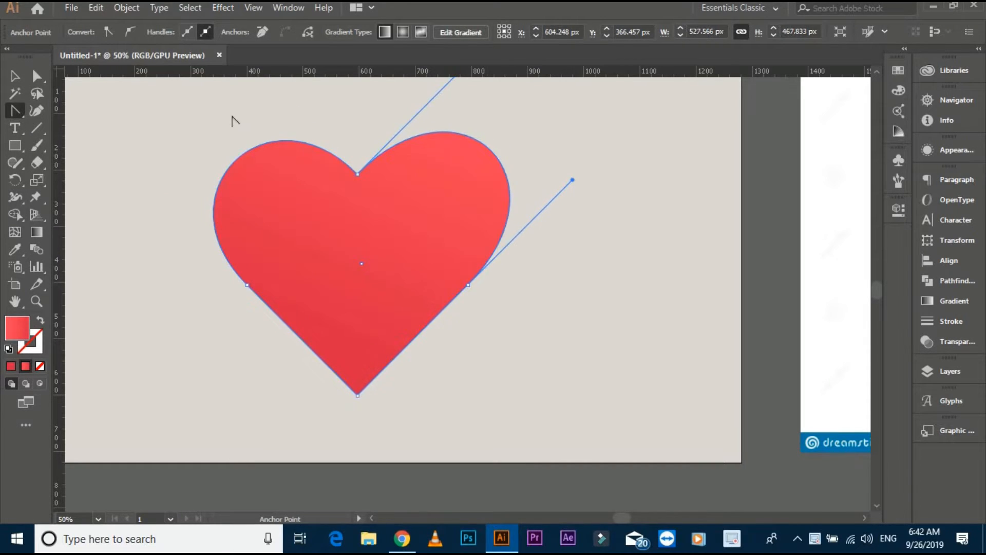
- Place a horizontal guide at the top of the heart's left lobe and reshape the right lobe to match its height
{"action": "left_click", "coordinate": [371, 135]}
{"action": "key", "text": "ctrl+1"}
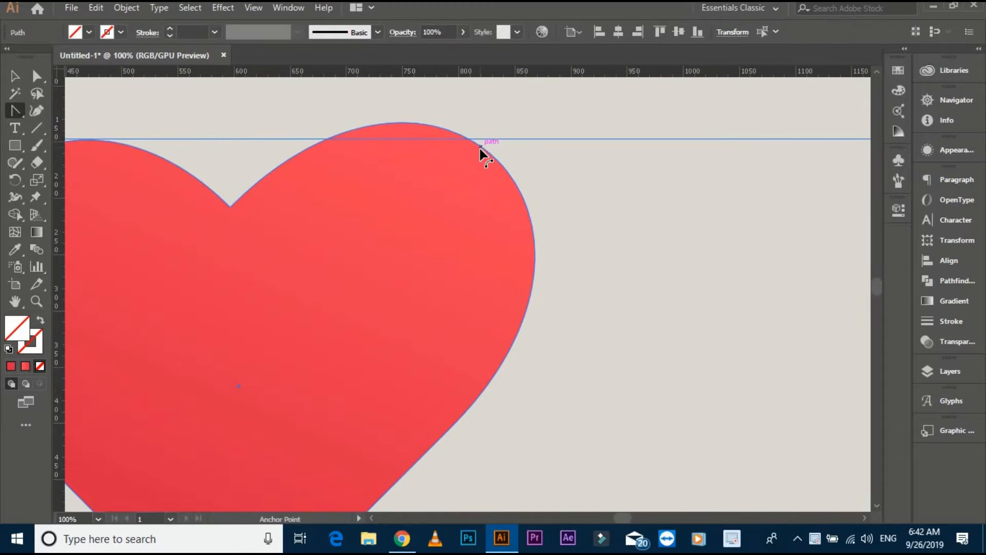
{"action": "left_click_drag", "start_coordinate": [480, 149], "coordinate": [472, 176]}
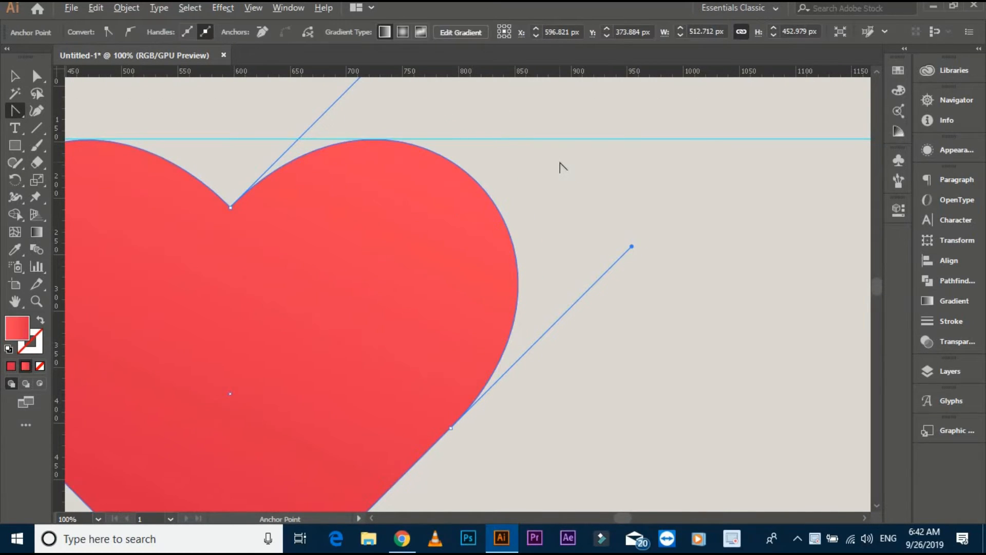
{"action": "scroll", "coordinate": [559, 164], "scroll_direction": "down", "scroll_amount": 1}
{"action": "key", "text": "ctrl+z"}
{"action": "key", "text": "ctrl+z"}
{"action": "key", "text": "ctrl+shift+z"}
- Remove the horizontal guide and reselect the heart
{"action": "key", "text": "v"}
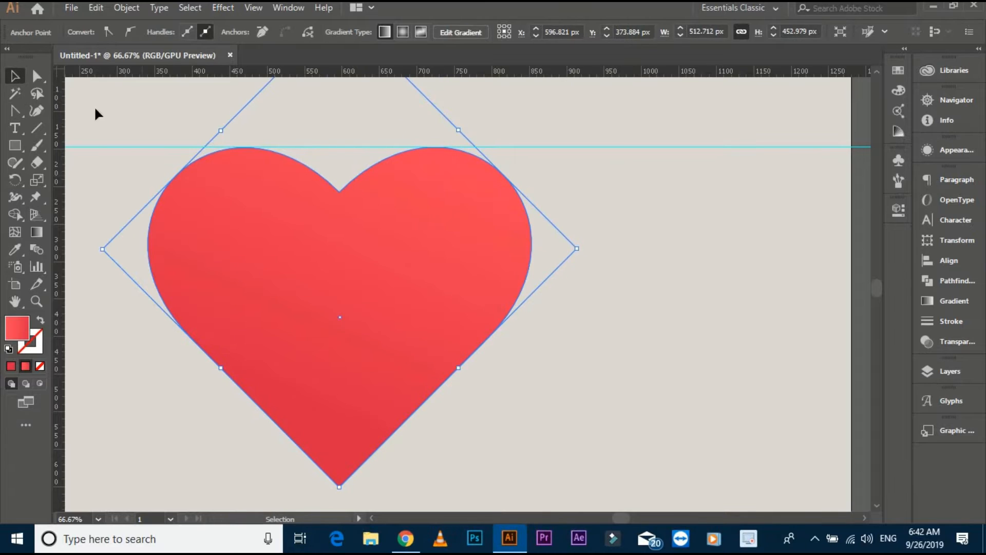
{"action": "left_click", "coordinate": [144, 171]}
{"action": "scroll", "coordinate": [266, 184], "scroll_direction": "down", "scroll_amount": 1}
{"action": "left_click", "coordinate": [195, 251]}
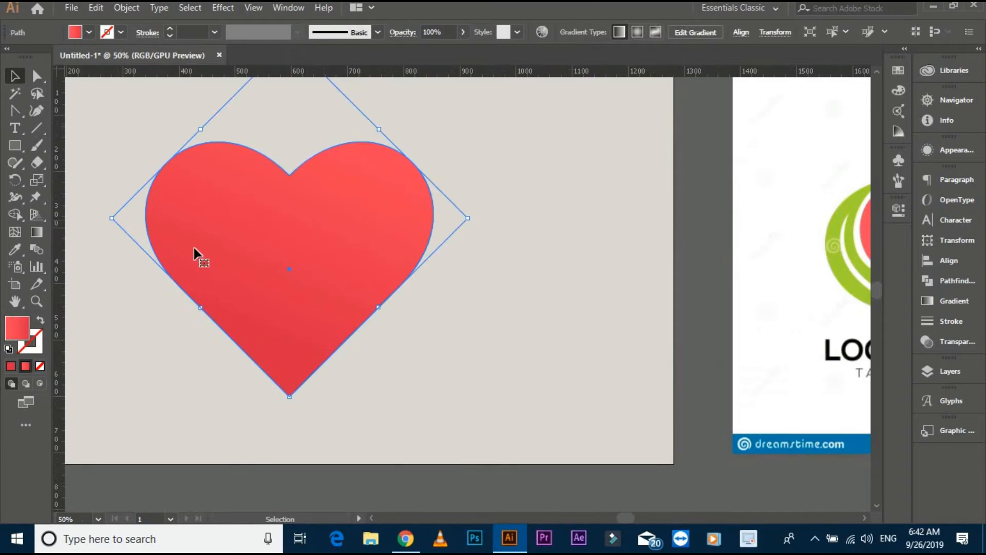
- Give the heart a solid black fill with no stroke and deselect it
{"action": "left_click", "coordinate": [9, 349]}
{"action": "left_click", "coordinate": [41, 320]}
{"action": "left_click", "coordinate": [38, 340]}
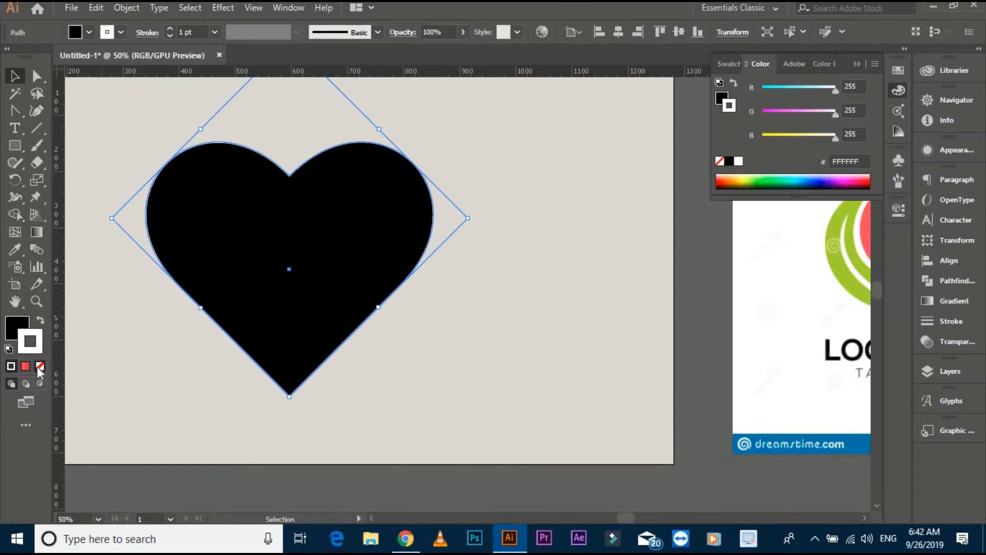
{"action": "left_click", "coordinate": [39, 366]}
{"action": "left_click_drag", "start_coordinate": [208, 305], "coordinate": [263, 291]}
{"action": "left_click", "coordinate": [475, 322]}
{"action": "key", "text": "ctrl+a"}
{"action": "left_click", "coordinate": [513, 308]}
- Start a Pen path at the upper tip of the coral hair shape in the reference logo
{"action": "scroll", "coordinate": [514, 298], "scroll_direction": "down", "scroll_amount": 2}
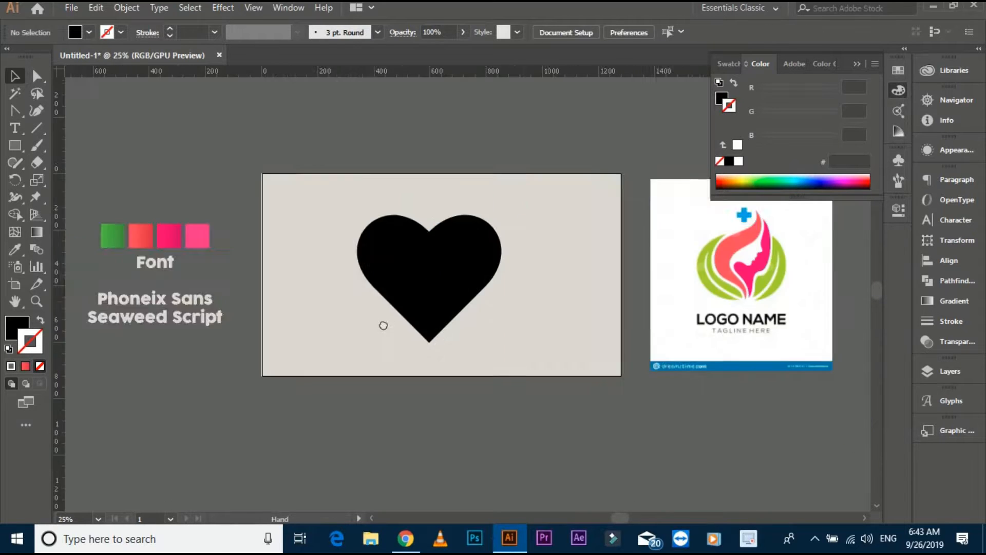
{"action": "left_click_drag", "start_coordinate": [383, 325], "coordinate": [174, 323]}
{"action": "key", "text": "ctrl+a"}
{"action": "left_click", "coordinate": [379, 311]}
{"action": "left_click_drag", "start_coordinate": [444, 290], "coordinate": [384, 285]}
{"action": "scroll", "coordinate": [483, 237], "scroll_direction": "up", "scroll_amount": 4}
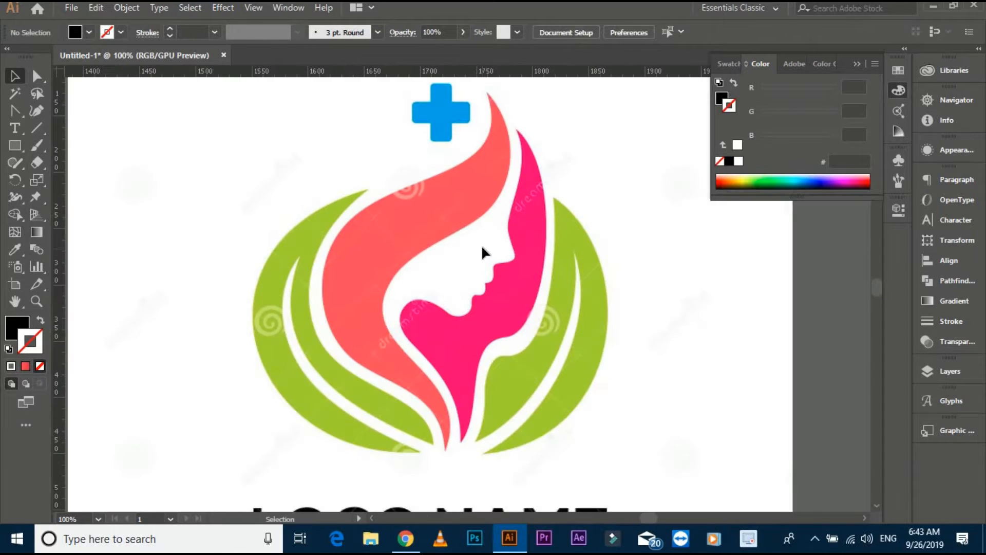
{"action": "scroll", "coordinate": [483, 245], "scroll_direction": "down", "scroll_amount": 1}
{"action": "left_click_drag", "start_coordinate": [482, 245], "coordinate": [450, 253]}
{"action": "left_click", "coordinate": [14, 111]}
{"action": "scroll", "coordinate": [437, 149], "scroll_direction": "up", "scroll_amount": 1}
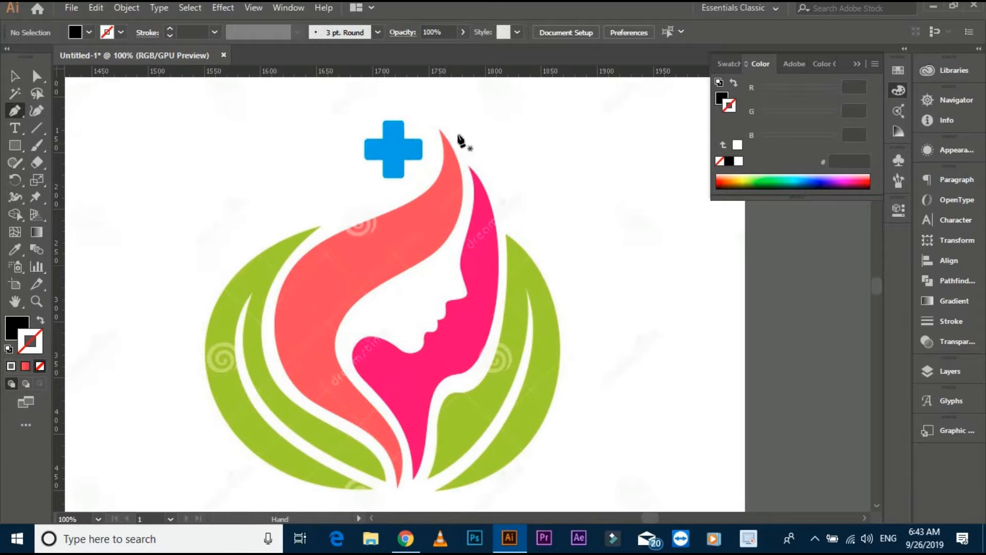
{"action": "left_click", "coordinate": [439, 118]}
{"action": "left_click_drag", "start_coordinate": [422, 185], "coordinate": [395, 196]}
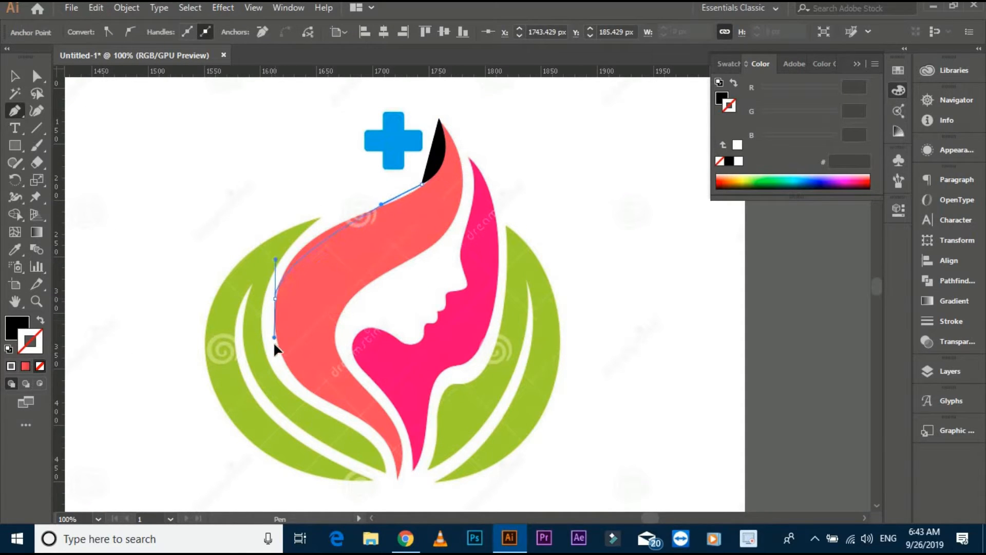
{"action": "left_click_drag", "start_coordinate": [276, 349], "coordinate": [280, 364]}
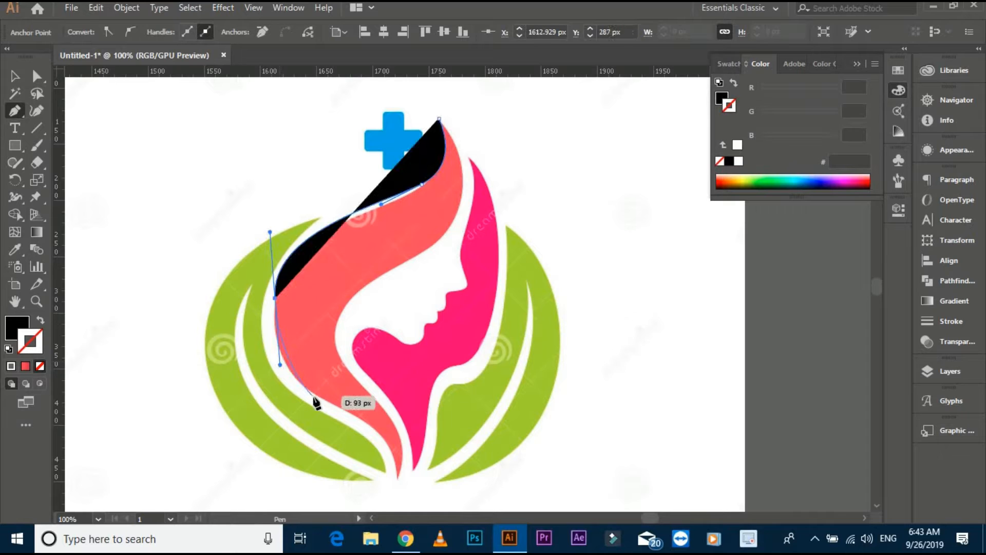
{"action": "left_click_drag", "start_coordinate": [323, 398], "coordinate": [338, 407]}
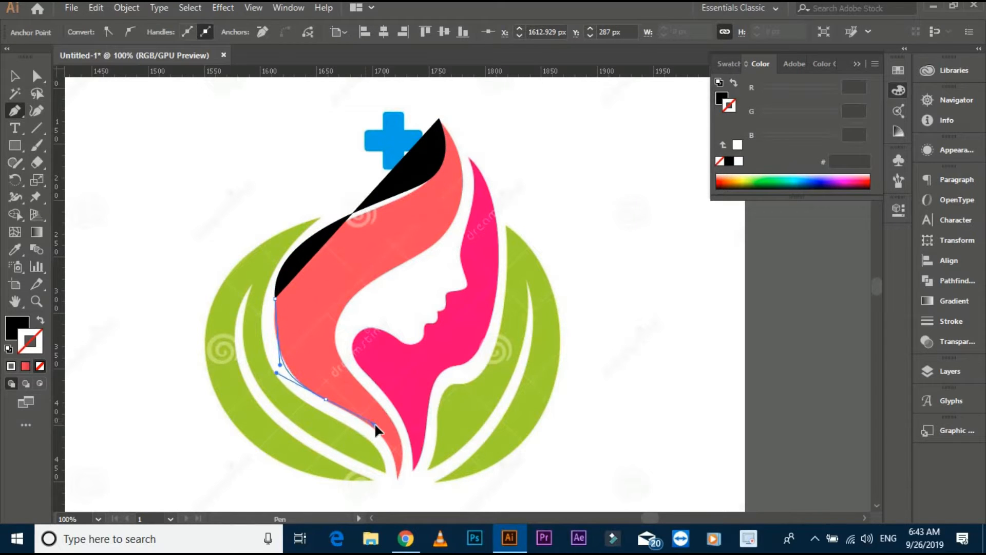
{"action": "key", "text": "ctrl+z"}
{"action": "key", "text": "ctrl+z"}
{"action": "key", "text": "ctrl+z"}
{"action": "key", "text": "ctrl+z"}
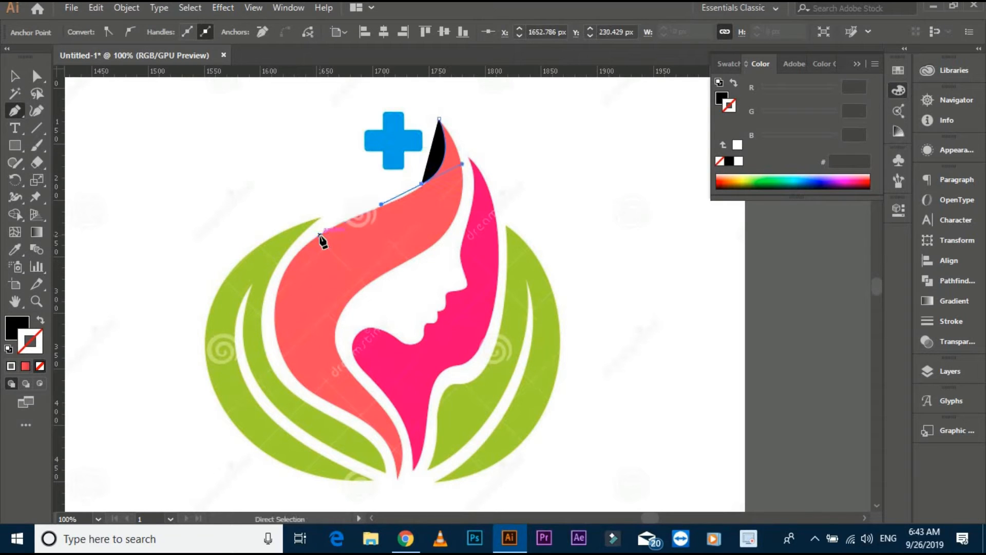
{"action": "left_click_drag", "start_coordinate": [320, 234], "coordinate": [315, 233]}
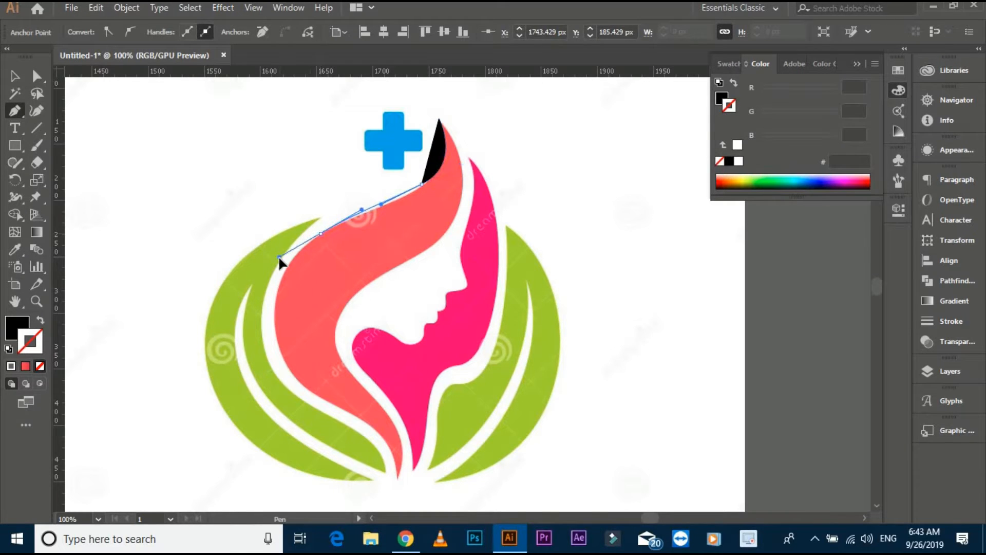
{"action": "key", "text": "ctrl+z"}
{"action": "scroll", "coordinate": [422, 172], "scroll_direction": "up", "scroll_amount": 2}
{"action": "key", "text": "ctrl+z"}
- Trace the coral hair's upper-left edge with curved Pen anchors, redoing segments that stray from the reference
{"action": "left_click_drag", "start_coordinate": [446, 199], "coordinate": [399, 239]}
{"action": "key", "text": "ctrl+z"}
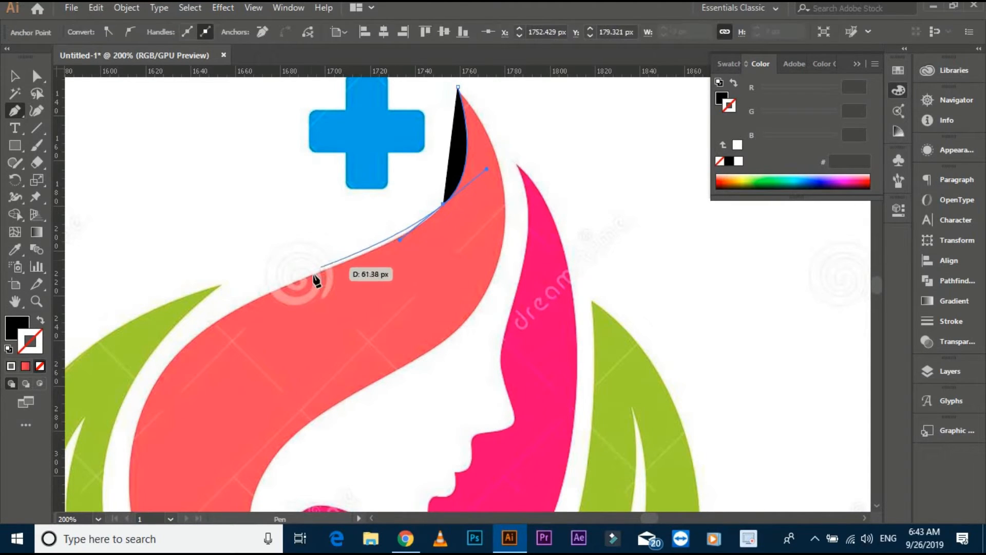
{"action": "left_click_drag", "start_coordinate": [309, 276], "coordinate": [339, 250]}
{"action": "key", "text": "ctrl+z"}
{"action": "left_click", "coordinate": [443, 204]}
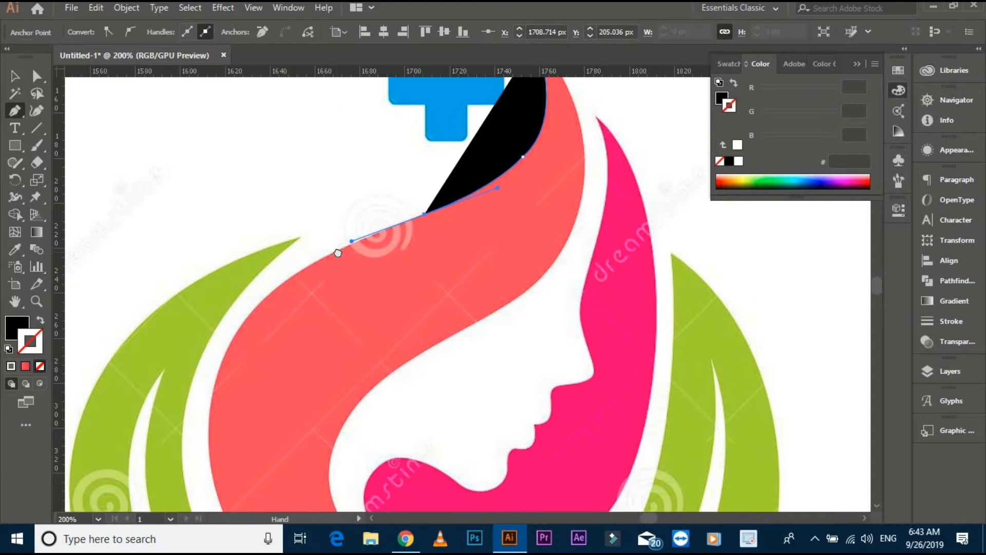
{"action": "key", "text": "ctrl+z"}
{"action": "key", "text": "ctrl+z"}
{"action": "left_click_drag", "start_coordinate": [473, 198], "coordinate": [250, 303]}
{"action": "key", "text": "space"}
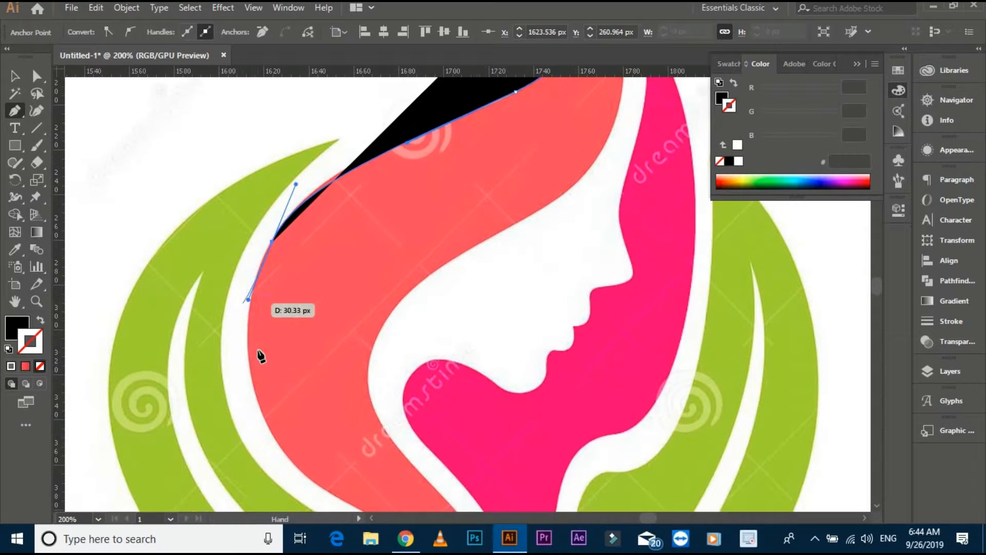
- Swap the path's fill and stroke to a black outline and continue tracing the hair's left edge to its lower bend
{"action": "left_click", "coordinate": [41, 320]}
{"action": "scroll", "coordinate": [275, 328], "scroll_direction": "down", "scroll_amount": 3}
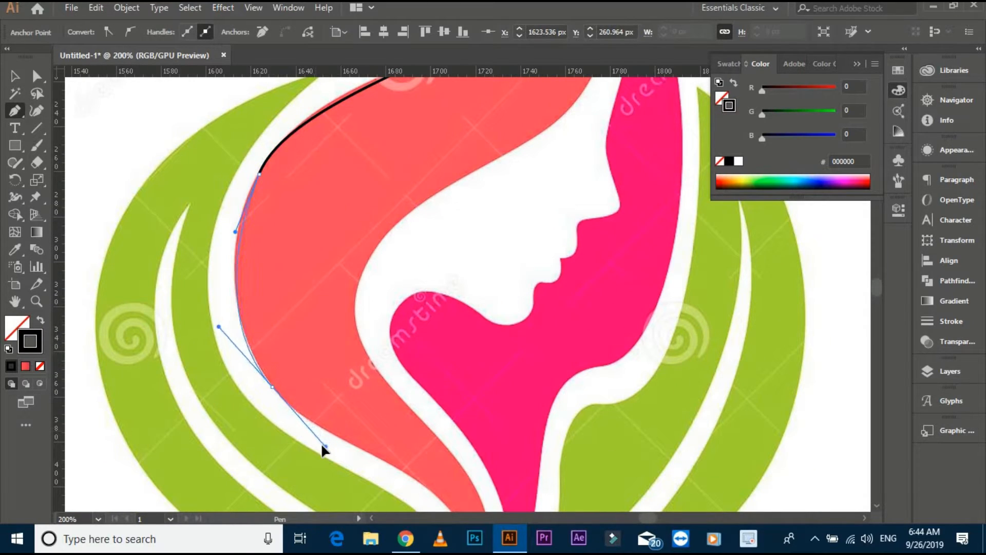
{"action": "key", "text": "space"}
{"action": "left_click_drag", "start_coordinate": [317, 458], "coordinate": [281, 337]}
{"action": "left_click", "coordinate": [231, 293]}
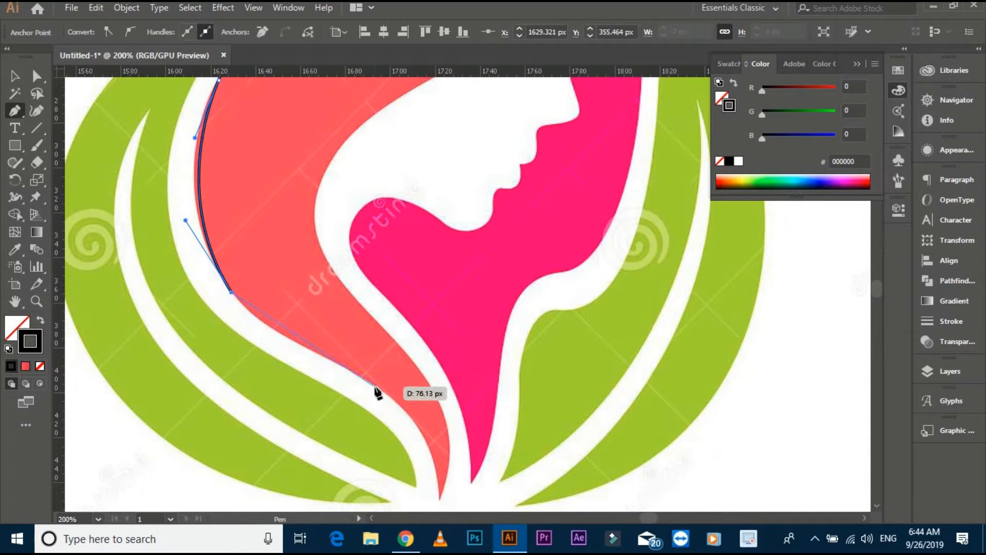
{"action": "left_click_drag", "start_coordinate": [375, 386], "coordinate": [417, 403]}
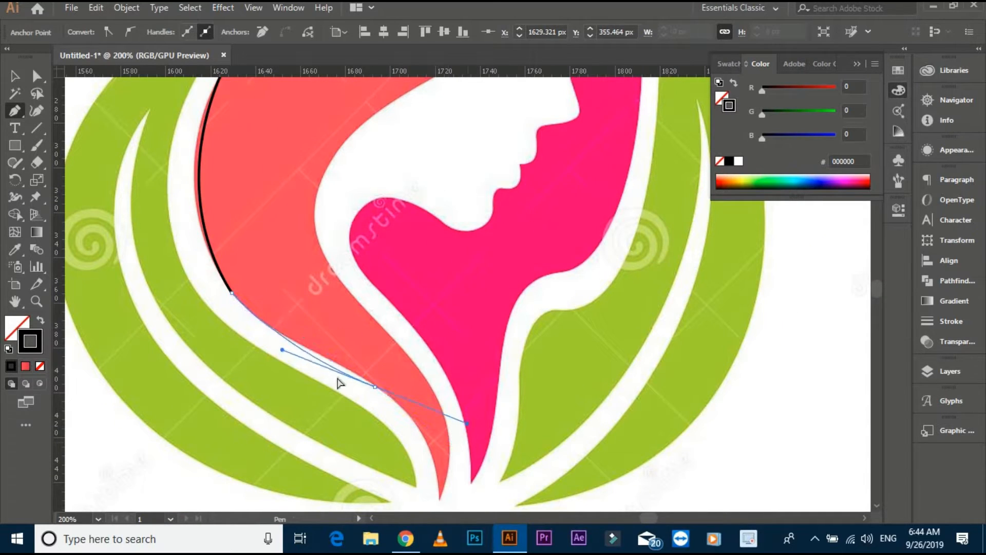
{"action": "key", "text": "ctrl+z"}
{"action": "left_click_drag", "start_coordinate": [307, 350], "coordinate": [344, 367]}
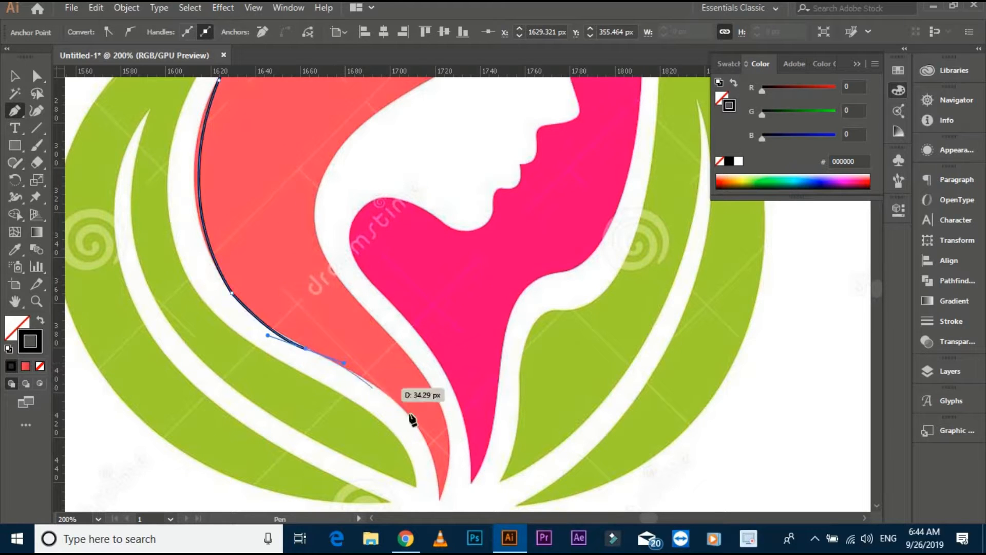
- Continue the Pen path along the lower-left hair edge to a corner at the bottom tip
{"action": "key", "text": "space"}
{"action": "left_click_drag", "start_coordinate": [418, 404], "coordinate": [396, 280]}
{"action": "left_click_drag", "start_coordinate": [418, 376], "coordinate": [416, 399]}
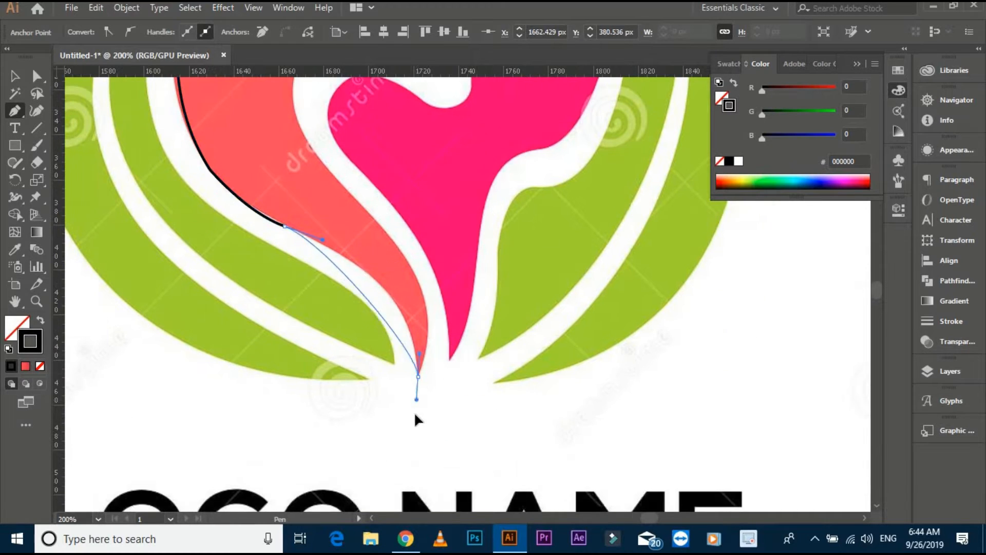
{"action": "left_click_drag", "start_coordinate": [424, 465], "coordinate": [407, 503]}
{"action": "key", "text": "space"}
{"action": "left_click", "coordinate": [409, 433]}
- Trace the coral hair's inner edge upward from the bottom tip, following the curve beside the face
{"action": "left_click_drag", "start_coordinate": [414, 351], "coordinate": [400, 310]}
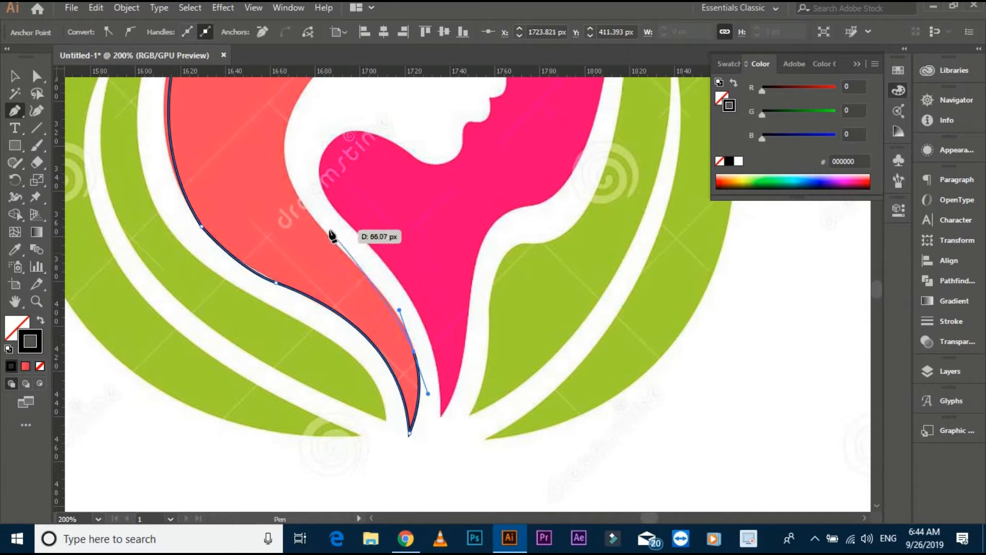
{"action": "left_click", "coordinate": [323, 233]}
{"action": "key", "text": "space"}
{"action": "left_click_drag", "start_coordinate": [301, 245], "coordinate": [321, 438]}
{"action": "left_click_drag", "start_coordinate": [341, 427], "coordinate": [371, 233]}
{"action": "left_click_drag", "start_coordinate": [381, 186], "coordinate": [381, 187]}
{"action": "left_click", "coordinate": [324, 275]}
{"action": "key", "text": "space"}
{"action": "left_click_drag", "start_coordinate": [455, 187], "coordinate": [482, 224]}
- Finish the upper-right hair edge and close the Pen path at the top tip
{"action": "key", "text": "space"}
{"action": "left_click_drag", "start_coordinate": [498, 128], "coordinate": [448, 250]}
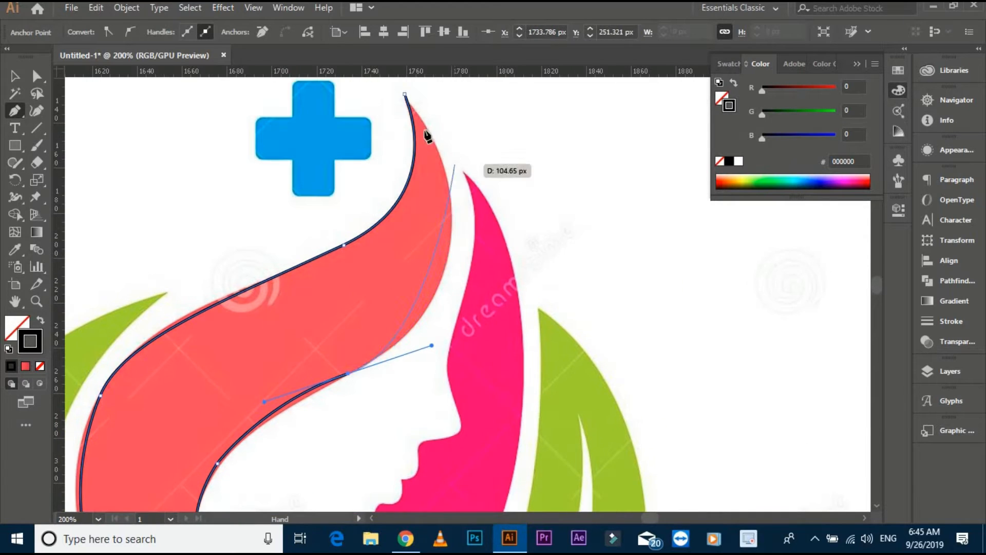
{"action": "scroll", "coordinate": [436, 130], "scroll_direction": "down", "scroll_amount": 1}
{"action": "key", "text": "space"}
{"action": "scroll", "coordinate": [436, 152], "scroll_direction": "down", "scroll_amount": 1}
{"action": "left_click_drag", "start_coordinate": [436, 152], "coordinate": [420, 185]}
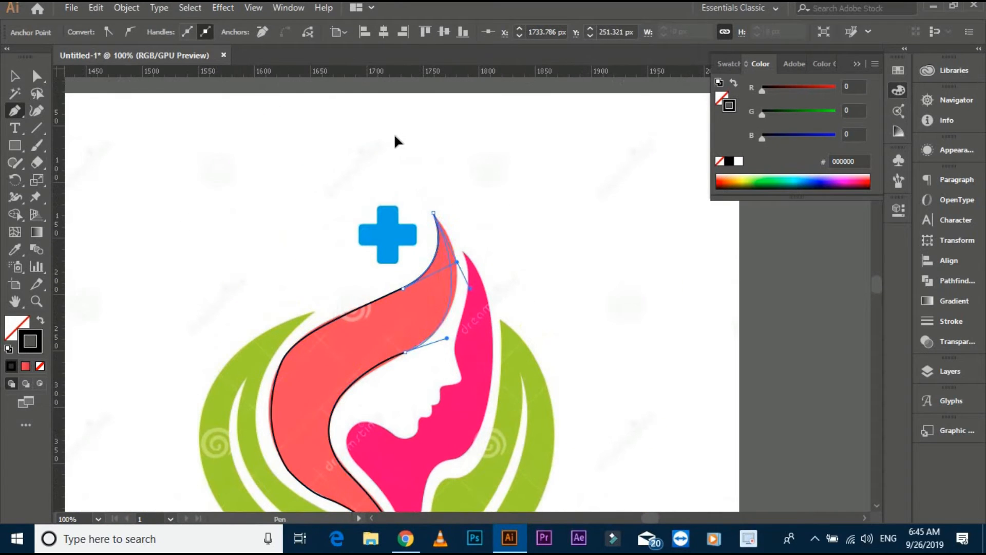
{"action": "left_click", "coordinate": [388, 151], "text": "ctrl"}
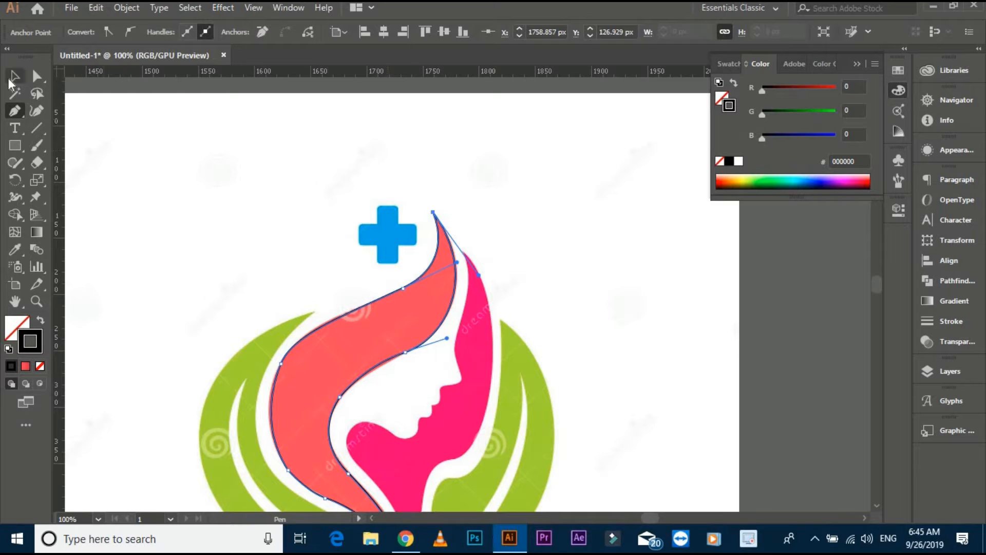
- Swap the traced hair shape's colours to a solid black fill with no stroke
{"action": "left_click", "coordinate": [15, 76]}
{"action": "left_click", "coordinate": [310, 378]}
{"action": "left_click", "coordinate": [39, 322]}
{"action": "scroll", "coordinate": [132, 238], "scroll_direction": "down", "scroll_amount": 3}
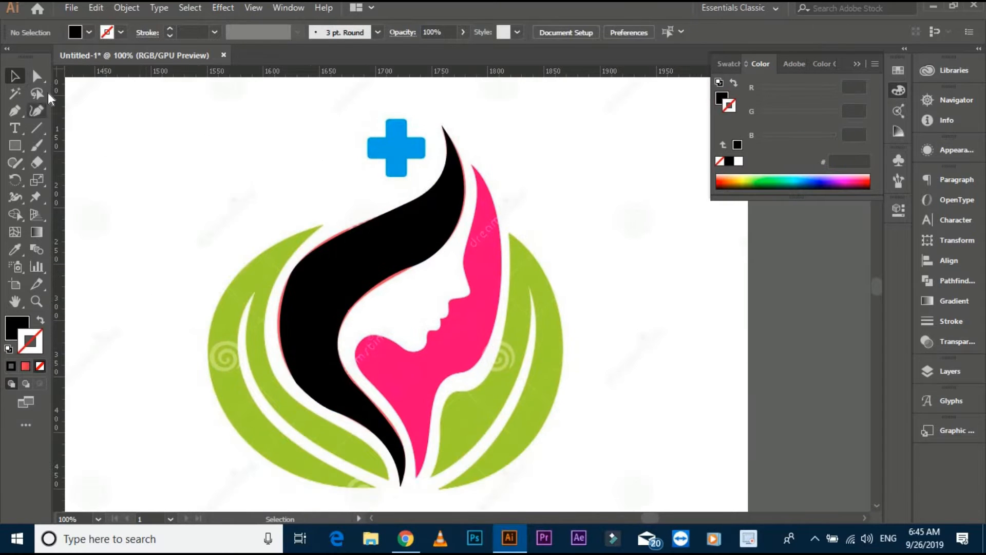
- Adjust the anchor and its curve on the black hair shape's upper-left edge with the Direct Selection tool
{"action": "left_click", "coordinate": [37, 76]}
{"action": "scroll", "coordinate": [287, 215], "scroll_direction": "up", "scroll_amount": 1}
{"action": "left_click", "coordinate": [290, 297]}
{"action": "left_click_drag", "start_coordinate": [290, 297], "coordinate": [295, 302]}
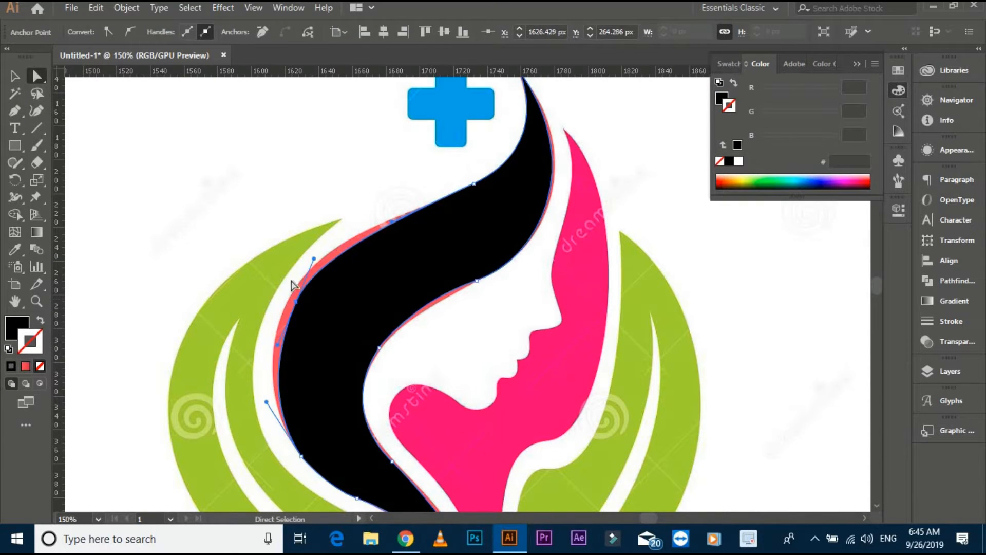
{"action": "key", "text": "ctrl+z"}
{"action": "left_click", "coordinate": [311, 249]}
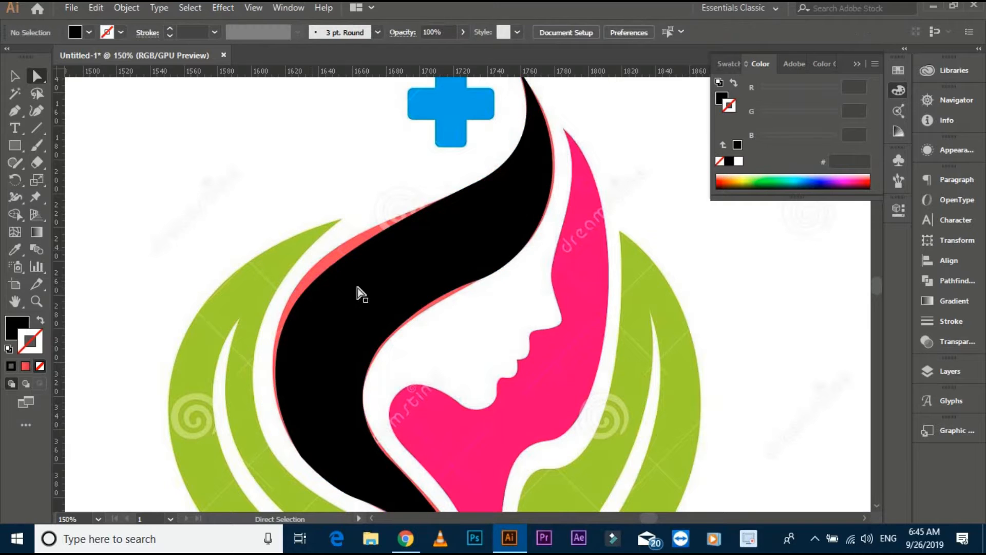
{"action": "scroll", "coordinate": [288, 293], "scroll_direction": "up", "scroll_amount": 3}
{"action": "scroll", "coordinate": [289, 261], "scroll_direction": "down", "scroll_amount": 4}
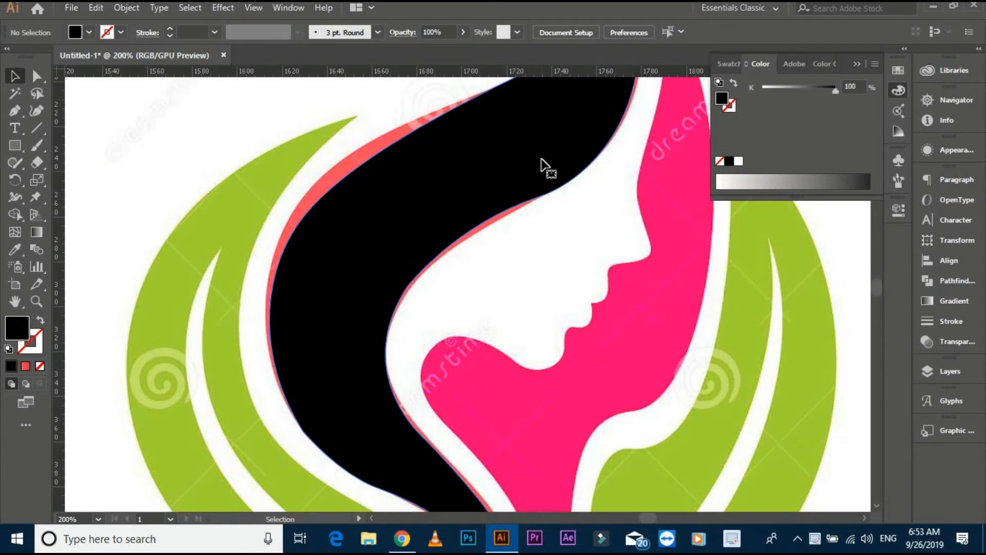
- Round the anchor on the black hair shape's lower-left edge to a corner radius of 82.93 px
{"action": "left_click", "coordinate": [578, 127]}
{"action": "left_click_drag", "start_coordinate": [88, 221], "coordinate": [65, 97]}
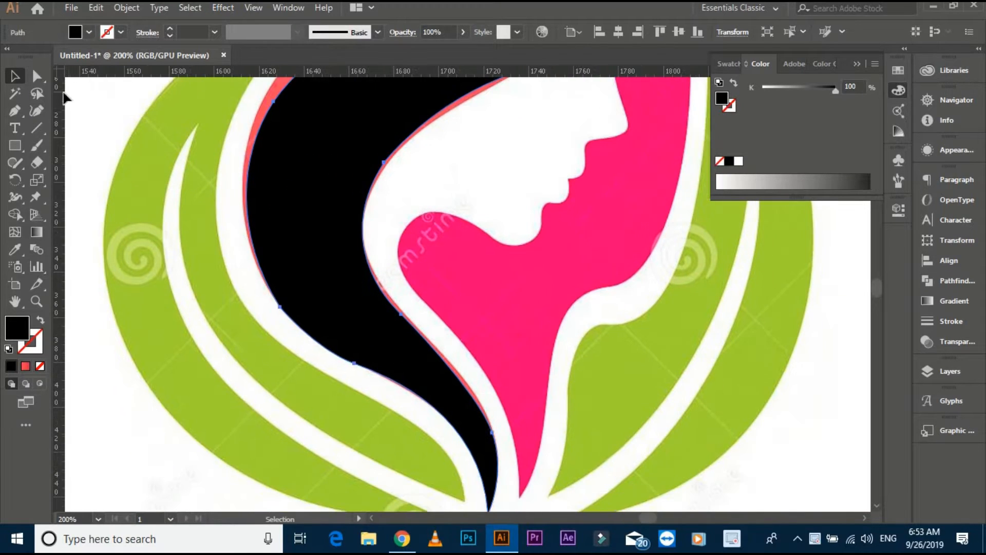
{"action": "left_click", "coordinate": [36, 78]}
{"action": "left_click", "coordinate": [282, 308]}
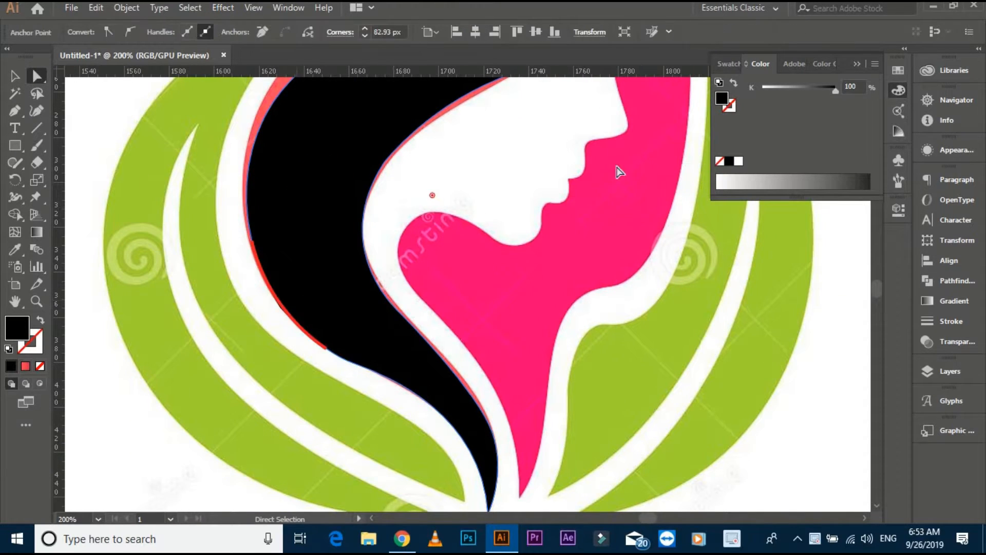
- Move the hair shape off the reference logo onto the heart and scale it up to overlap the heart
{"action": "scroll", "coordinate": [335, 308], "scroll_direction": "down", "scroll_amount": 4}
{"action": "left_click", "coordinate": [16, 77]}
{"action": "left_click", "coordinate": [664, 328]}
{"action": "left_click_drag", "start_coordinate": [483, 262], "coordinate": [806, 257]}
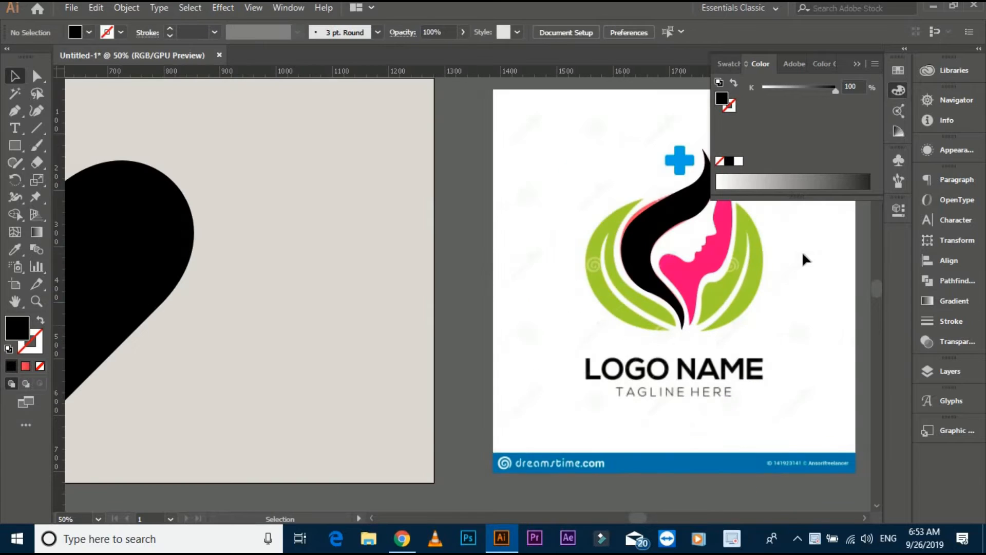
{"action": "scroll", "coordinate": [804, 256], "scroll_direction": "down", "scroll_amount": 2}
{"action": "left_click_drag", "start_coordinate": [731, 235], "coordinate": [455, 300]}
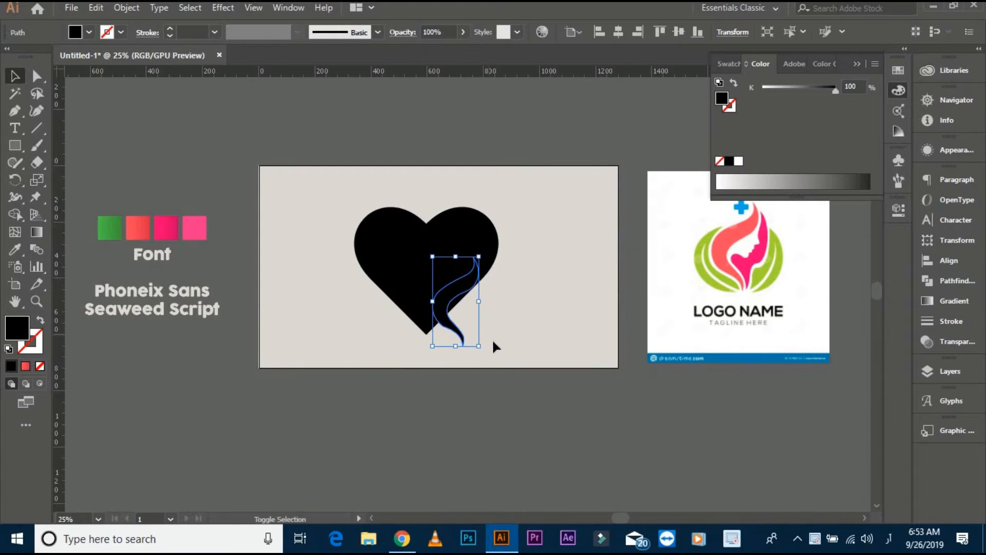
{"action": "left_click_drag", "start_coordinate": [483, 352], "coordinate": [508, 403]}
- Change the hair shape's fill to a mid grey of about 34% black
{"action": "double_click", "coordinate": [17, 327]}
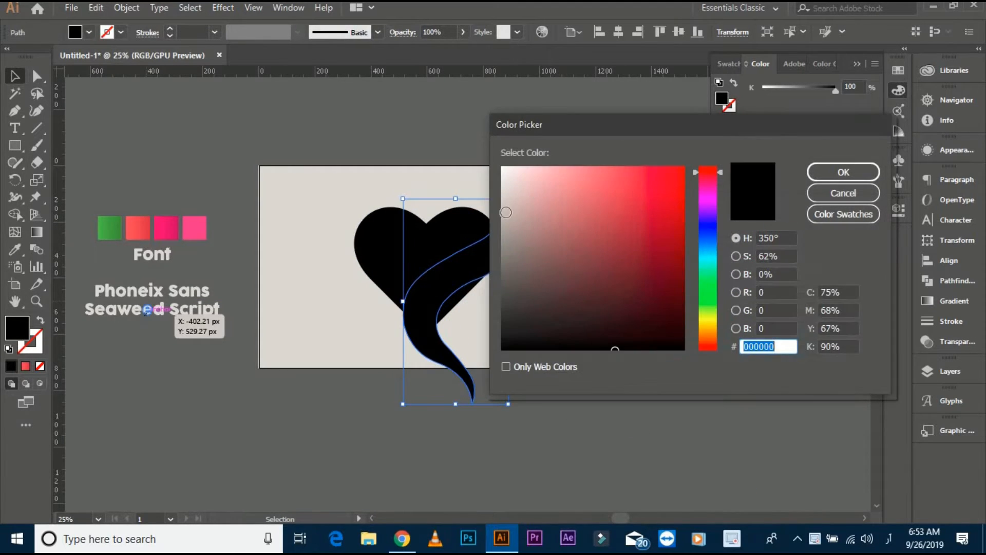
{"action": "left_click_drag", "start_coordinate": [492, 248], "coordinate": [493, 229]}
{"action": "left_click", "coordinate": [825, 177]}
{"action": "left_click", "coordinate": [545, 243]}
- Rotate the grey hair clockwise, shrink it and position it across the heart, with both tips extending past the heart's outline
{"action": "scroll", "coordinate": [545, 243], "scroll_direction": "up", "scroll_amount": 2}
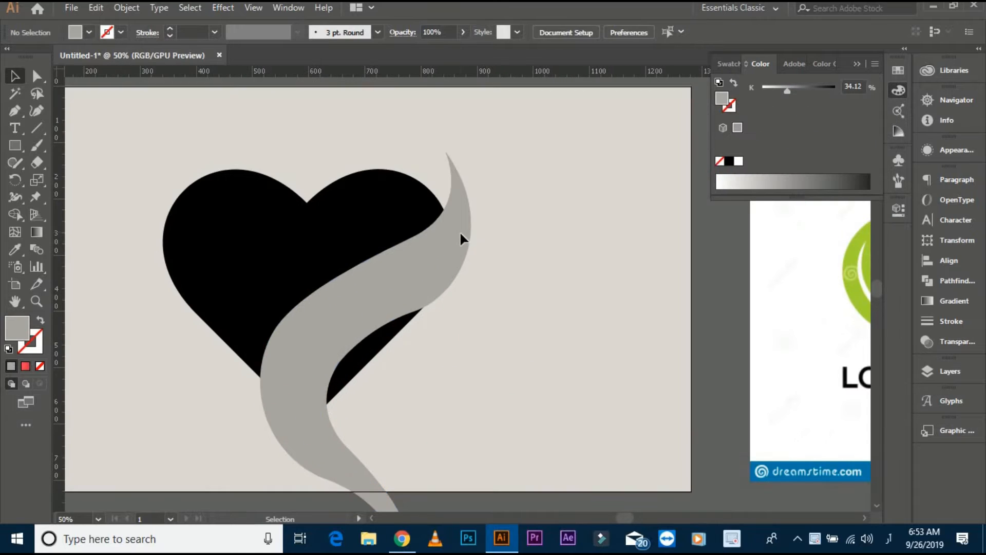
{"action": "left_click", "coordinate": [460, 231]}
{"action": "left_click_drag", "start_coordinate": [473, 147], "coordinate": [535, 203]}
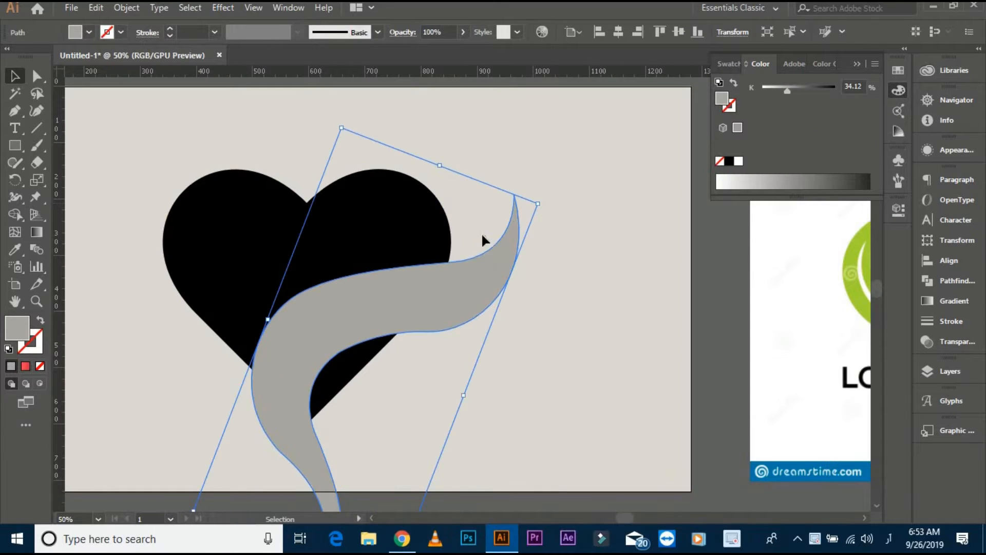
{"action": "left_click_drag", "start_coordinate": [501, 258], "coordinate": [503, 195]}
{"action": "left_click_drag", "start_coordinate": [541, 143], "coordinate": [511, 152]}
{"action": "left_click", "coordinate": [506, 185]}
{"action": "left_click_drag", "start_coordinate": [472, 214], "coordinate": [447, 209]}
{"action": "left_click", "coordinate": [513, 253]}
{"action": "left_click_drag", "start_coordinate": [526, 230], "coordinate": [611, 224]}
{"action": "left_click", "coordinate": [538, 211]}
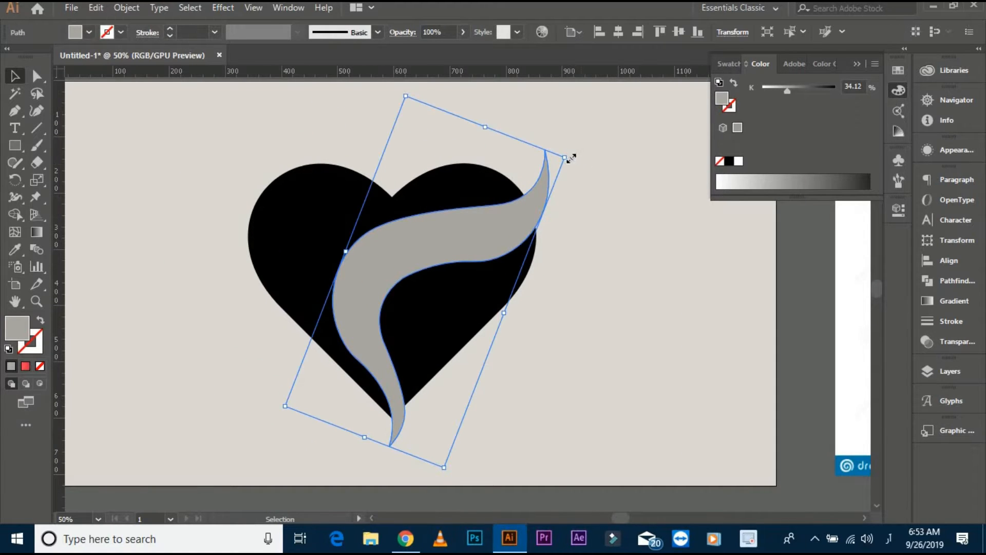
- Try another rotation and placement of the grey hair over the heart, and undo it
{"action": "left_click_drag", "start_coordinate": [571, 157], "coordinate": [529, 120]}
{"action": "left_click_drag", "start_coordinate": [507, 194], "coordinate": [476, 190]}
{"action": "left_click", "coordinate": [585, 194]}
{"action": "key", "text": "ctrl+z"}
{"action": "key", "text": "ctrl+z"}
{"action": "left_click", "coordinate": [612, 223]}
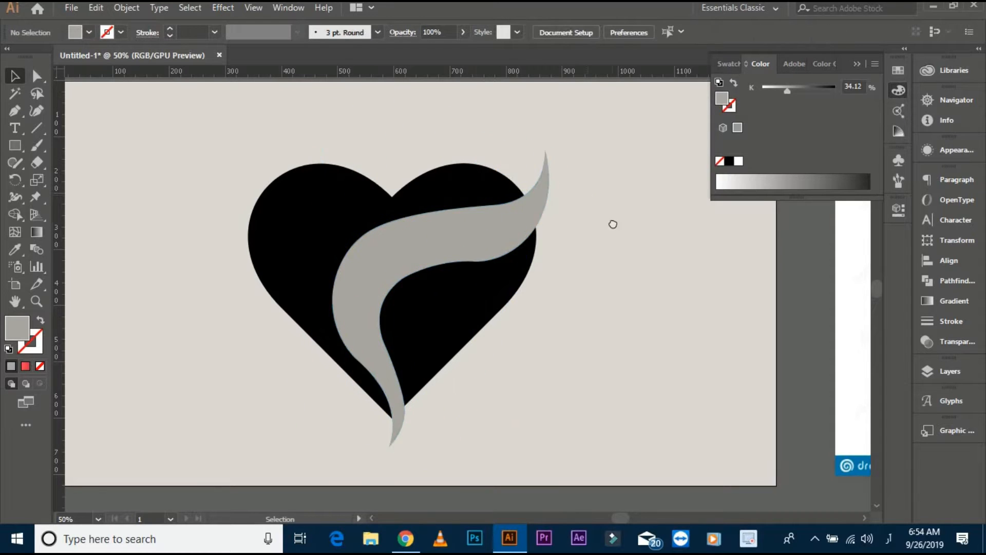
- Merge the hair's body inside the heart with its overhanging bottom tip using Shape Builder
{"action": "left_click_drag", "start_coordinate": [612, 224], "coordinate": [587, 220]}
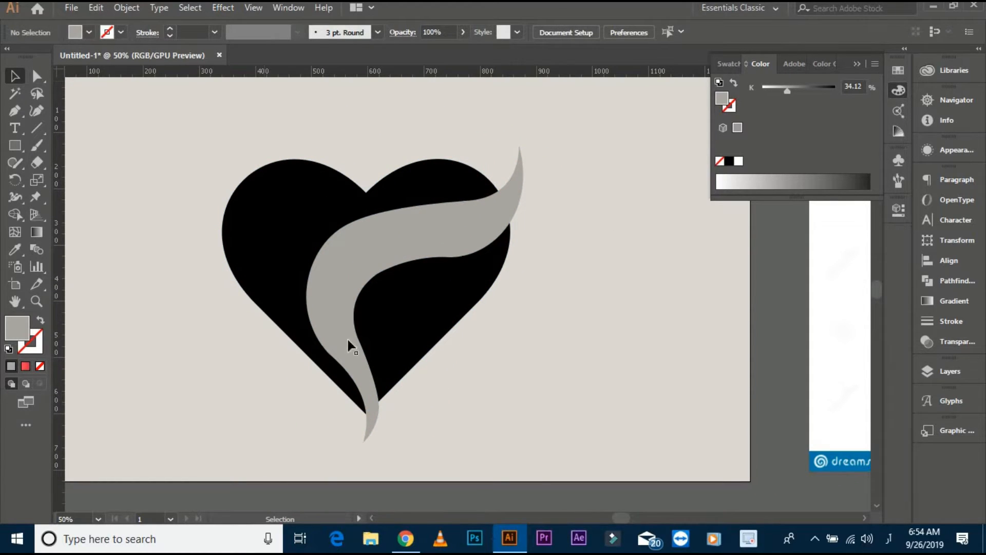
{"action": "left_click_drag", "start_coordinate": [176, 165], "coordinate": [584, 430]}
{"action": "scroll", "coordinate": [443, 308], "scroll_direction": "up", "scroll_amount": 1}
{"action": "left_click_drag", "start_coordinate": [431, 292], "coordinate": [364, 310]}
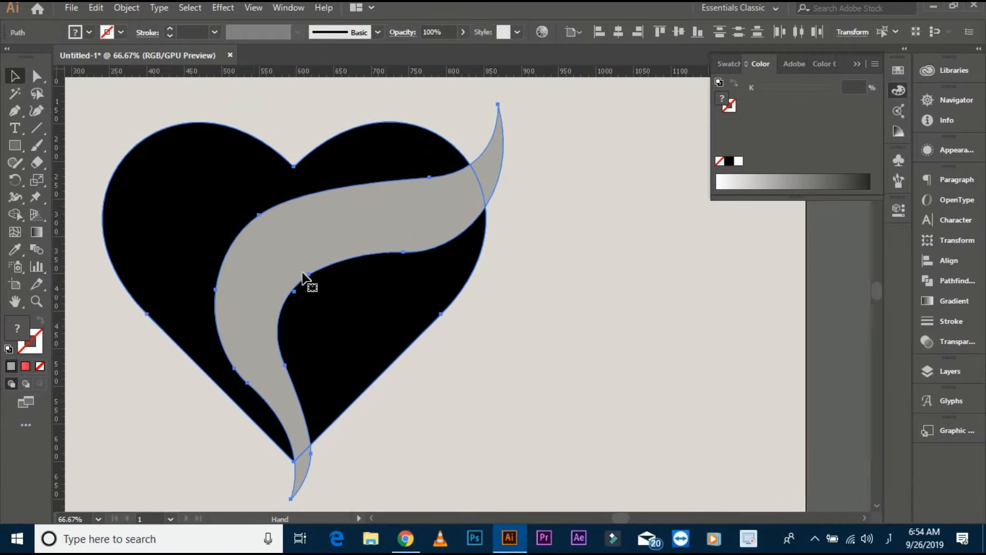
{"action": "left_click", "coordinate": [15, 215]}
{"action": "left_click_drag", "start_coordinate": [354, 273], "coordinate": [376, 151]}
{"action": "left_click_drag", "start_coordinate": [304, 329], "coordinate": [303, 360]}
{"action": "key", "text": "v"}
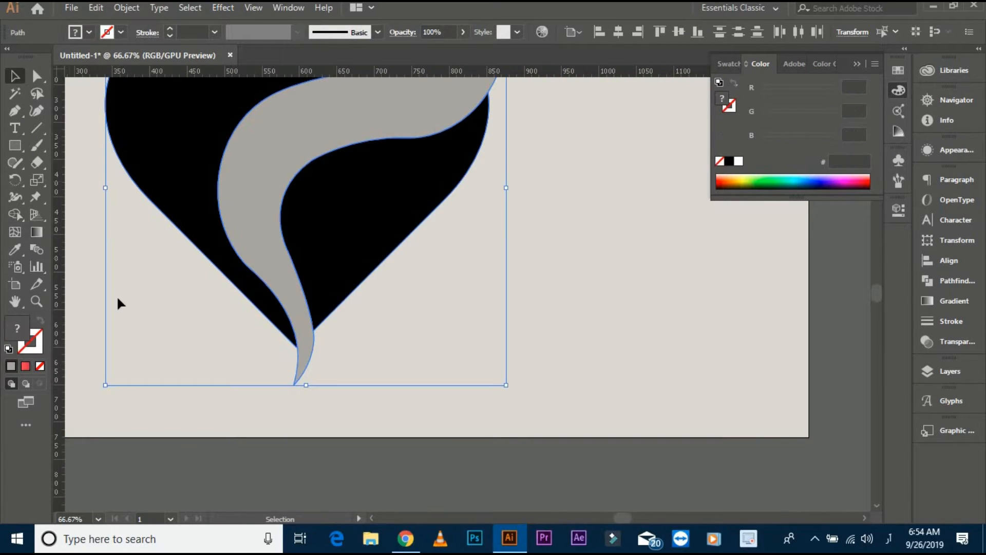
- Give the grey hair shape a light grey D8D8D8 stroke with a weight of 9 pt
{"action": "left_click", "coordinate": [116, 295]}
{"action": "left_click", "coordinate": [253, 220]}
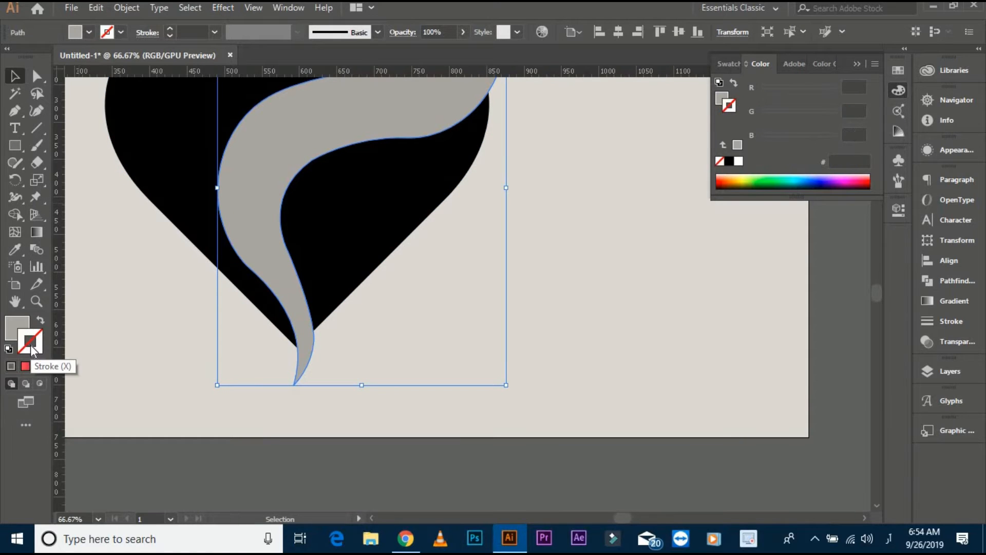
{"action": "double_click", "coordinate": [30, 344]}
{"action": "left_click", "coordinate": [819, 177]}
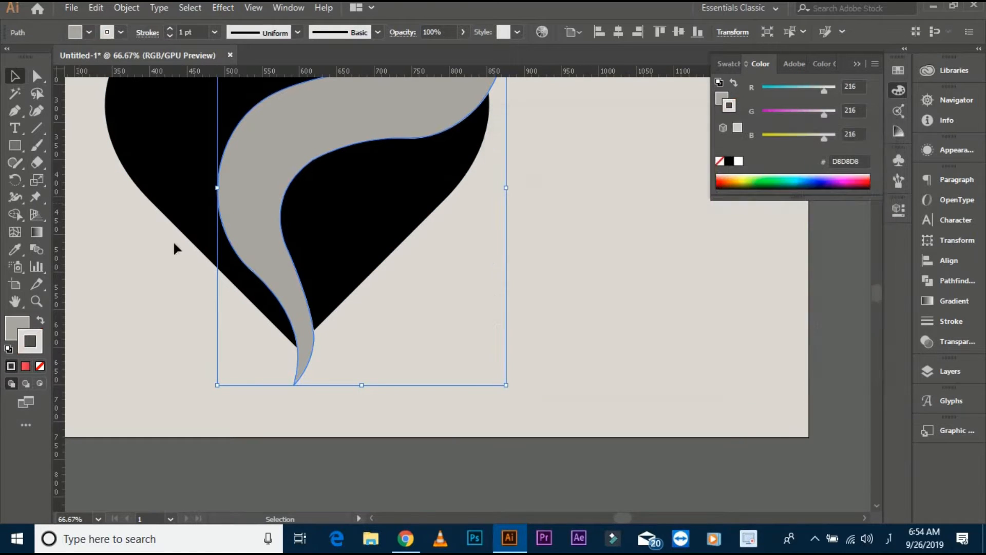
{"action": "scroll", "coordinate": [202, 33], "scroll_direction": "up", "scroll_amount": 8}
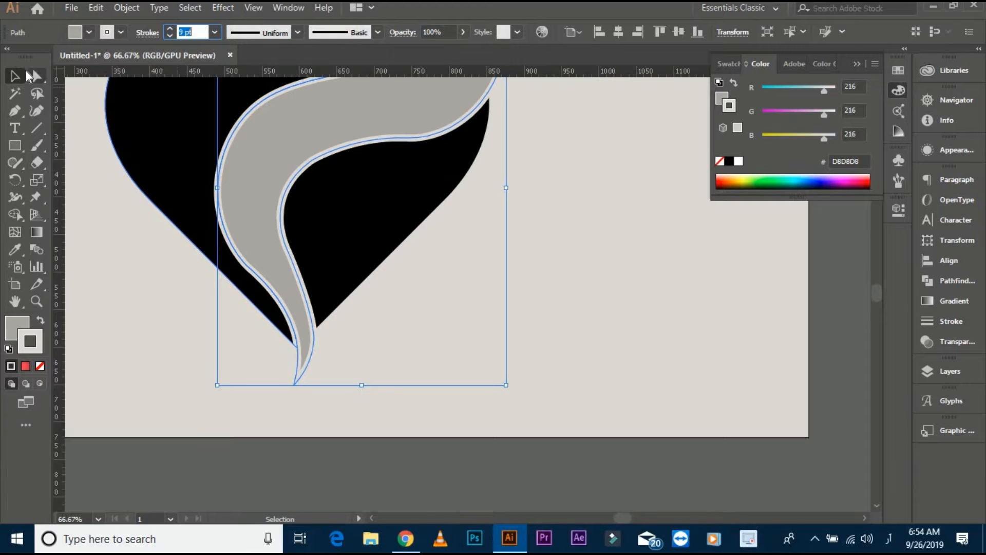
{"action": "left_click", "coordinate": [15, 76]}
{"action": "left_click", "coordinate": [101, 213]}
- Expand only the stroke of the hair shape, with Fill off, and ungroup the result
{"action": "left_click_drag", "start_coordinate": [158, 238], "coordinate": [215, 299]}
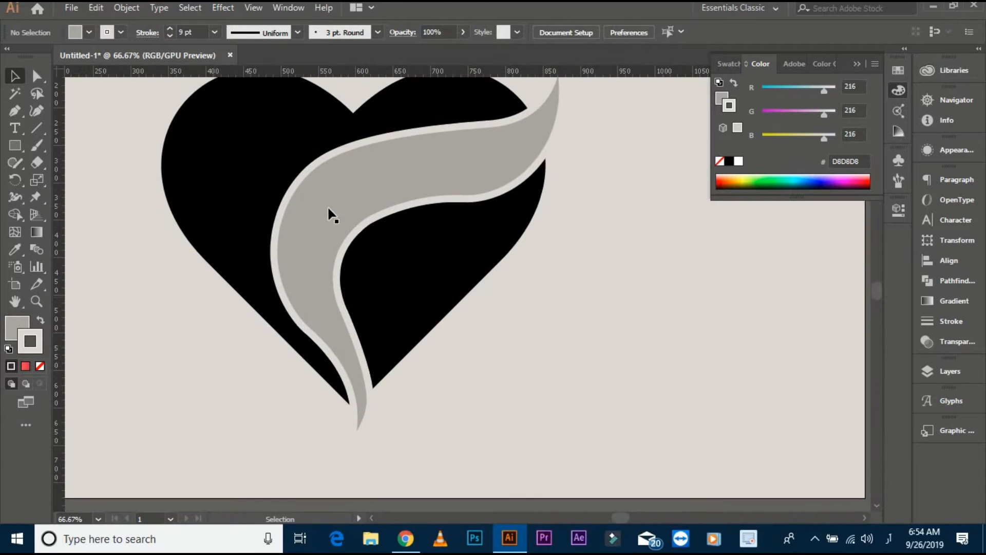
{"action": "left_click", "coordinate": [328, 207]}
{"action": "left_click", "coordinate": [125, 7]}
{"action": "left_click", "coordinate": [175, 156]}
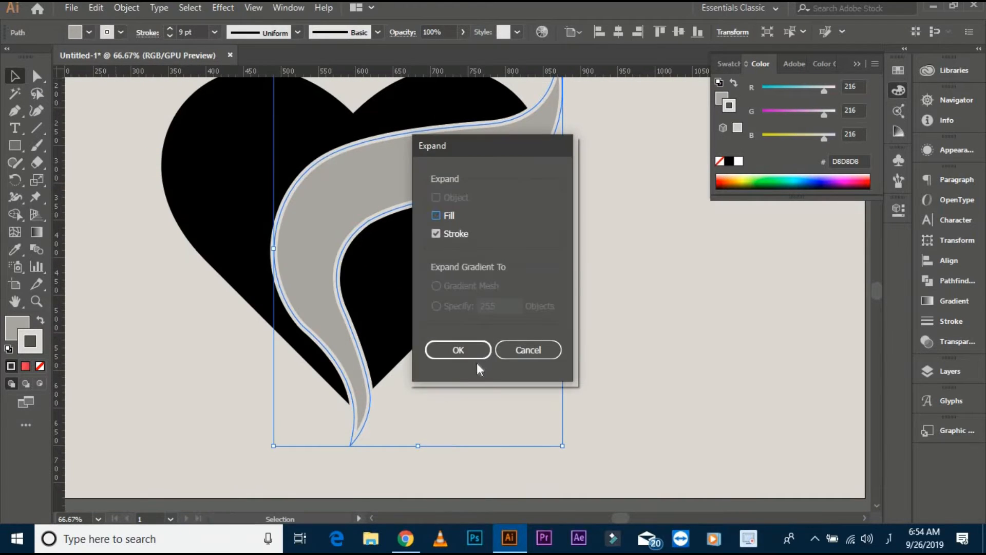
{"action": "left_click", "coordinate": [452, 347]}
{"action": "right_click", "coordinate": [372, 162]}
{"action": "left_click", "coordinate": [414, 280]}
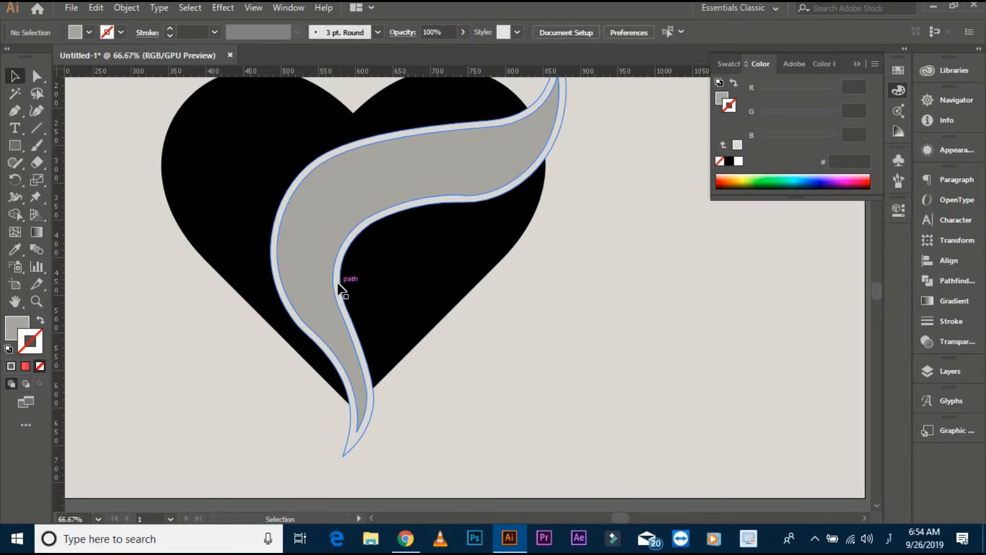
- Merge the inner half of the expanded outline into the hair body with Shape Builder
{"action": "left_click", "coordinate": [339, 285]}
{"action": "left_click", "coordinate": [233, 264], "text": "shift"}
{"action": "key", "text": "shift+m"}
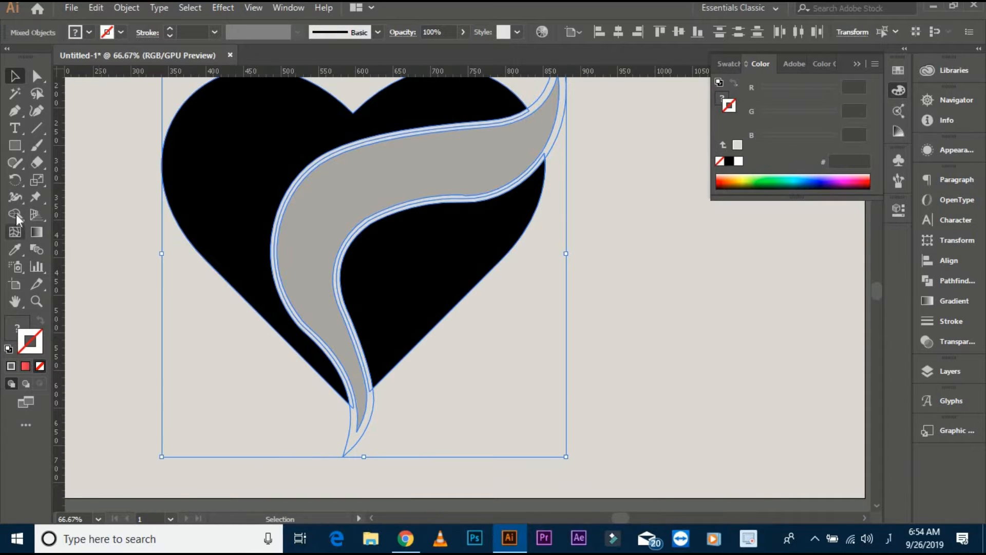
{"action": "scroll", "coordinate": [386, 257], "scroll_direction": "up", "scroll_amount": 2}
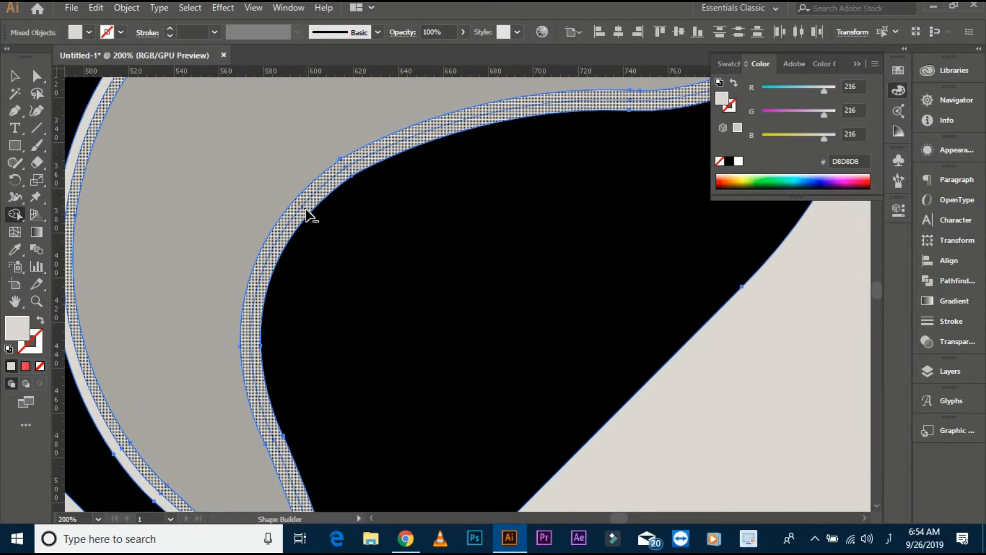
{"action": "scroll", "coordinate": [150, 215], "scroll_direction": "down", "scroll_amount": 2}
{"action": "left_click", "coordinate": [14, 76]}
{"action": "left_click", "coordinate": [611, 241]}
{"action": "left_click_drag", "start_coordinate": [613, 242], "coordinate": [735, 265]}
{"action": "left_click", "coordinate": [417, 255]}
{"action": "left_click", "coordinate": [485, 327]}
{"action": "left_click_drag", "start_coordinate": [485, 328], "coordinate": [499, 326]}
{"action": "left_click", "coordinate": [288, 209]}
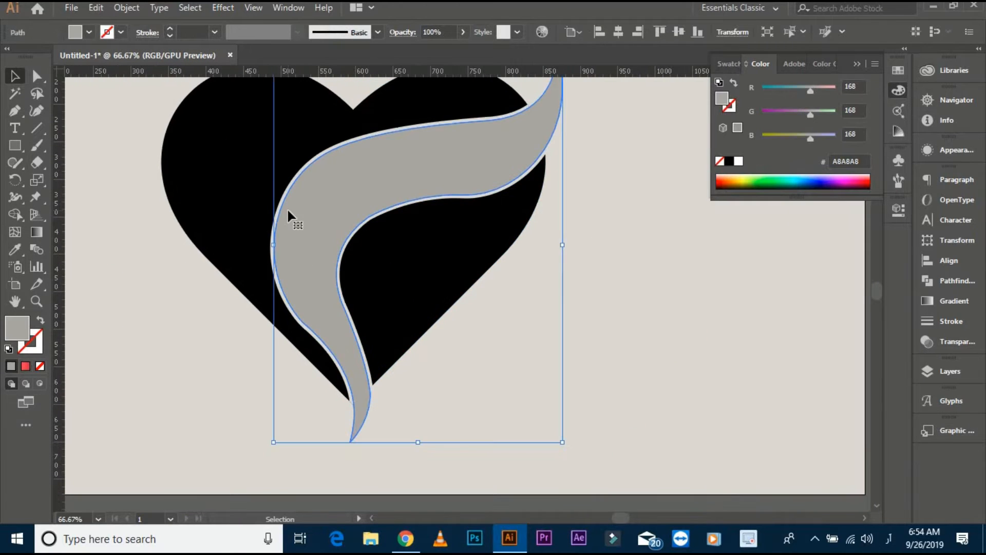
{"action": "left_click", "coordinate": [500, 363]}
- Inspect the gap around the hair and undo the merge and expansion back to the live 9 pt stroke
{"action": "scroll", "coordinate": [508, 362], "scroll_direction": "down", "scroll_amount": 1}
{"action": "left_click_drag", "start_coordinate": [535, 360], "coordinate": [522, 356]}
{"action": "scroll", "coordinate": [211, 212], "scroll_direction": "up", "scroll_amount": 1}
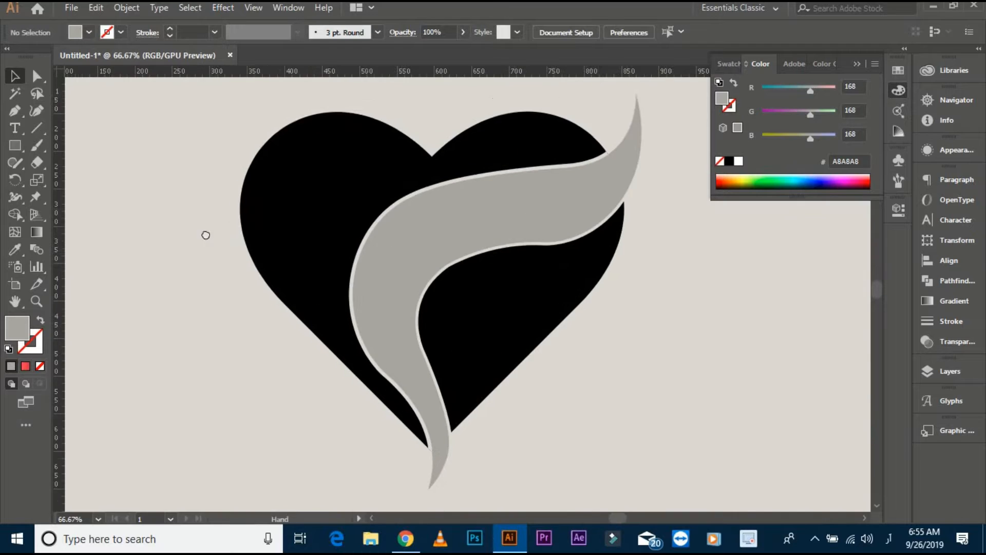
{"action": "left_click_drag", "start_coordinate": [205, 235], "coordinate": [180, 216]}
{"action": "scroll", "coordinate": [285, 281], "scroll_direction": "up", "scroll_amount": 2}
{"action": "left_click", "coordinate": [377, 288], "text": "ctrl"}
{"action": "left_click", "coordinate": [202, 323], "text": "ctrl"}
{"action": "scroll", "coordinate": [375, 266], "scroll_direction": "down", "scroll_amount": 1}
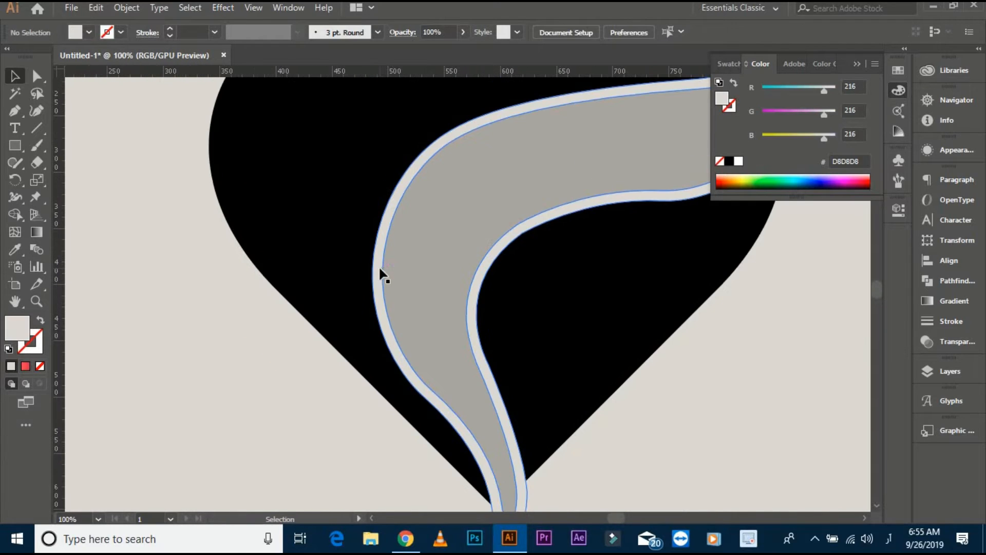
{"action": "left_click", "coordinate": [394, 268]}
{"action": "left_click", "coordinate": [378, 277], "text": "ctrl"}
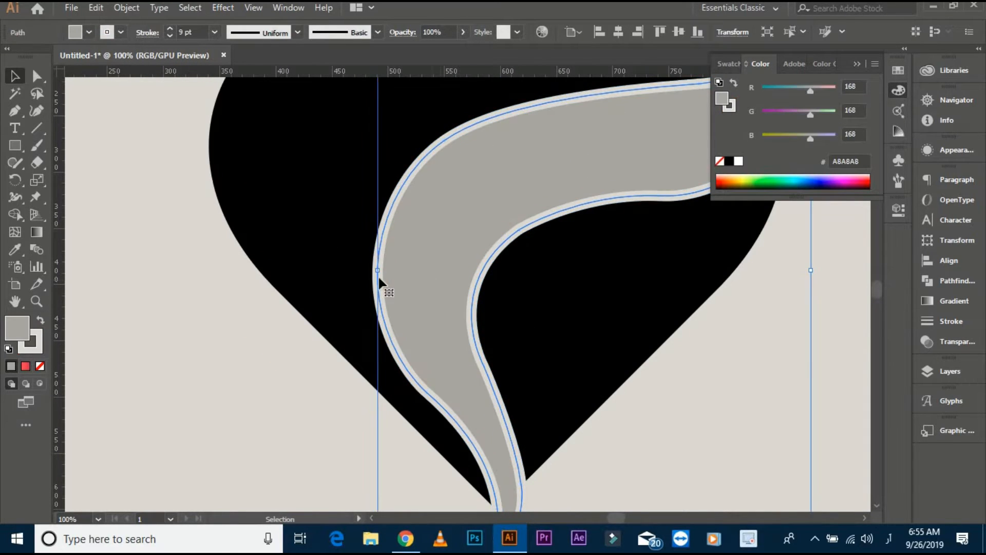
- Increase the hair shape's stroke weight to 15 pt
{"action": "left_click", "coordinate": [40, 341]}
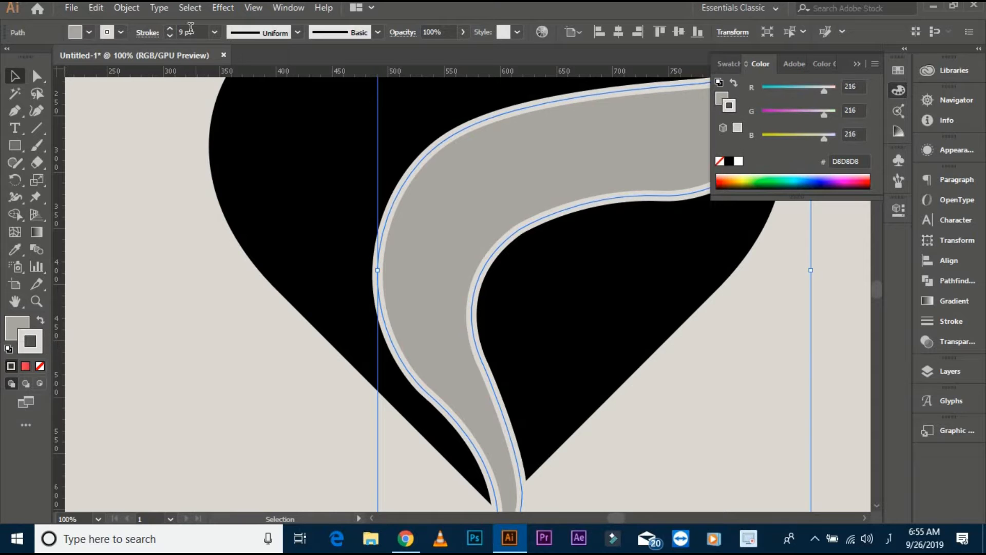
{"action": "left_click", "coordinate": [191, 30]}
{"action": "scroll", "coordinate": [191, 29], "scroll_direction": "up", "scroll_amount": 5}
{"action": "scroll", "coordinate": [190, 28], "scroll_direction": "up", "scroll_amount": 1}
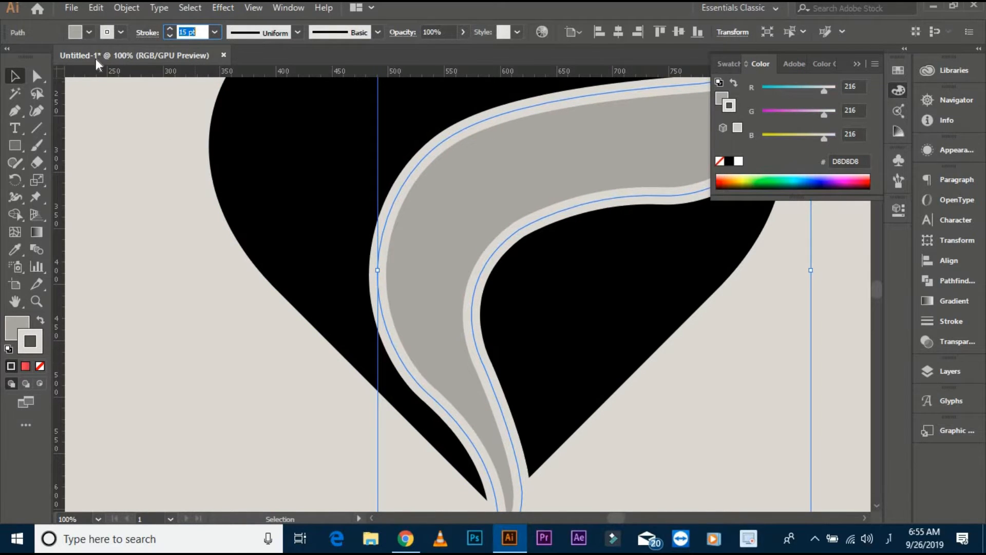
{"action": "left_click_drag", "start_coordinate": [112, 151], "coordinate": [384, 297]}
{"action": "left_click", "coordinate": [243, 274]}
{"action": "key", "text": "ctrl+z"}
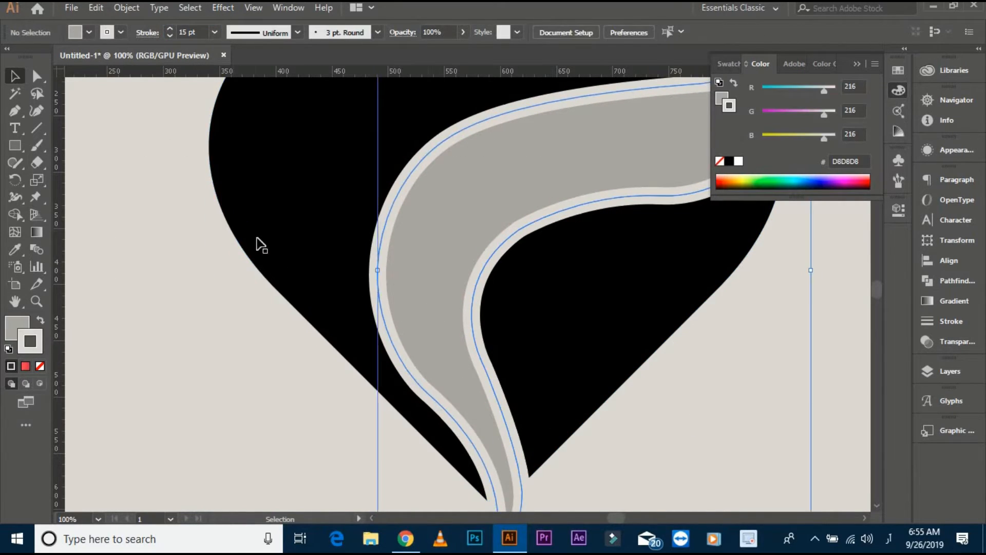
- Expand the 15 pt hair stroke with Fill off, then ungroup the hair and its outline
{"action": "left_click", "coordinate": [126, 7]}
{"action": "left_click", "coordinate": [203, 159]}
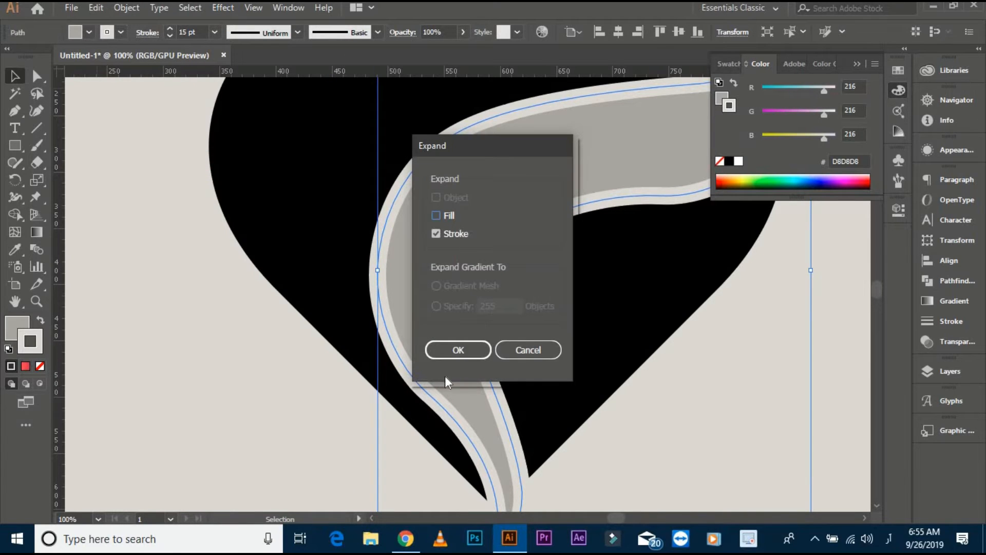
{"action": "left_click", "coordinate": [458, 350]}
{"action": "left_click", "coordinate": [215, 273]}
{"action": "left_click", "coordinate": [424, 269]}
{"action": "right_click", "coordinate": [419, 288]}
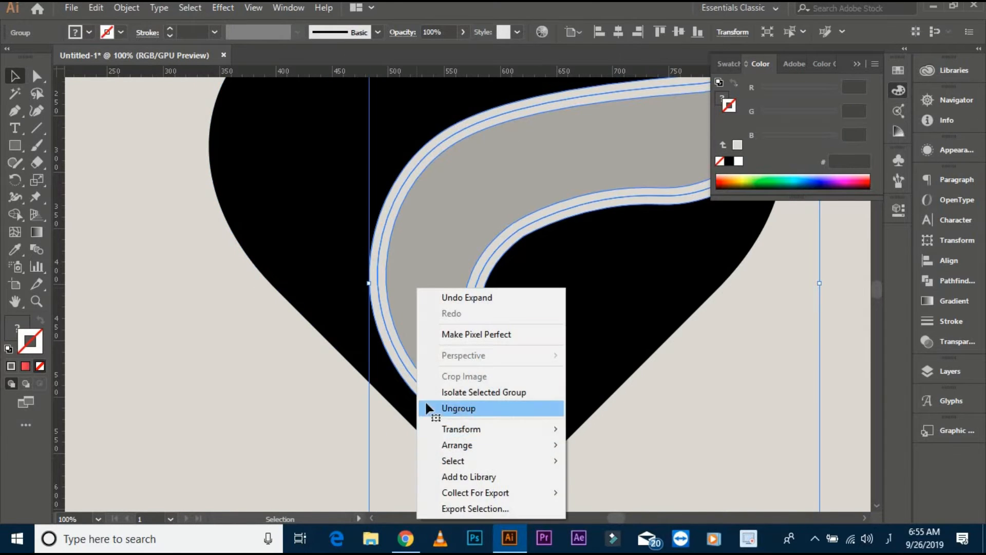
{"action": "left_click", "coordinate": [425, 407]}
{"action": "left_click", "coordinate": [419, 275]}
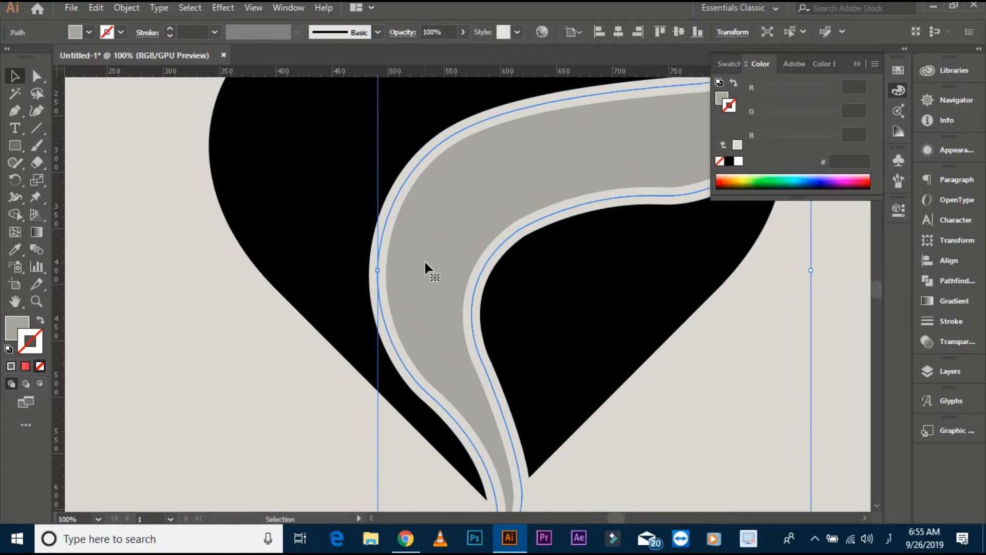
- Select the heart, hair and outline, and merge the outline's inner half into the hair with Shape Builder
{"action": "left_click_drag", "start_coordinate": [137, 214], "coordinate": [687, 440]}
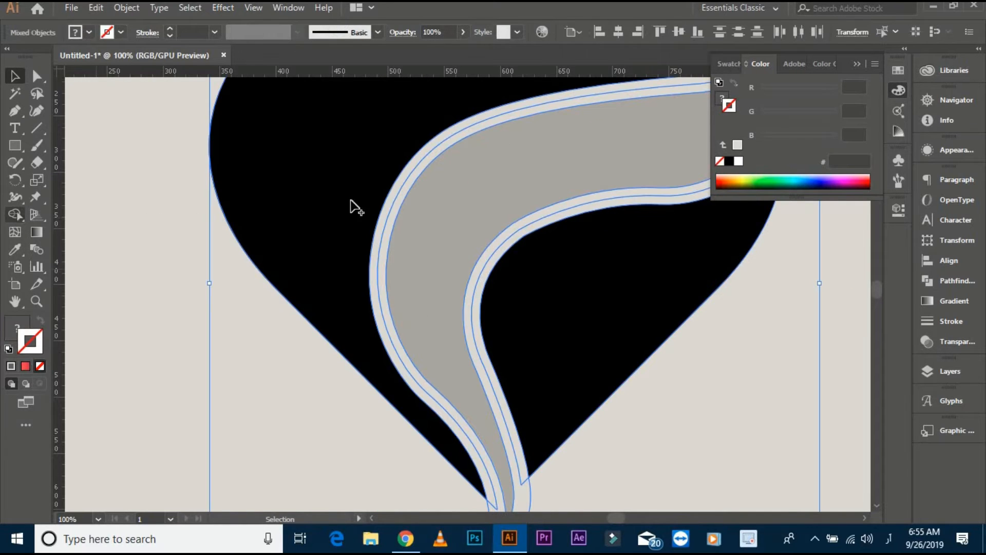
{"action": "key", "text": "shift+m"}
{"action": "left_click_drag", "start_coordinate": [383, 214], "coordinate": [396, 219]}
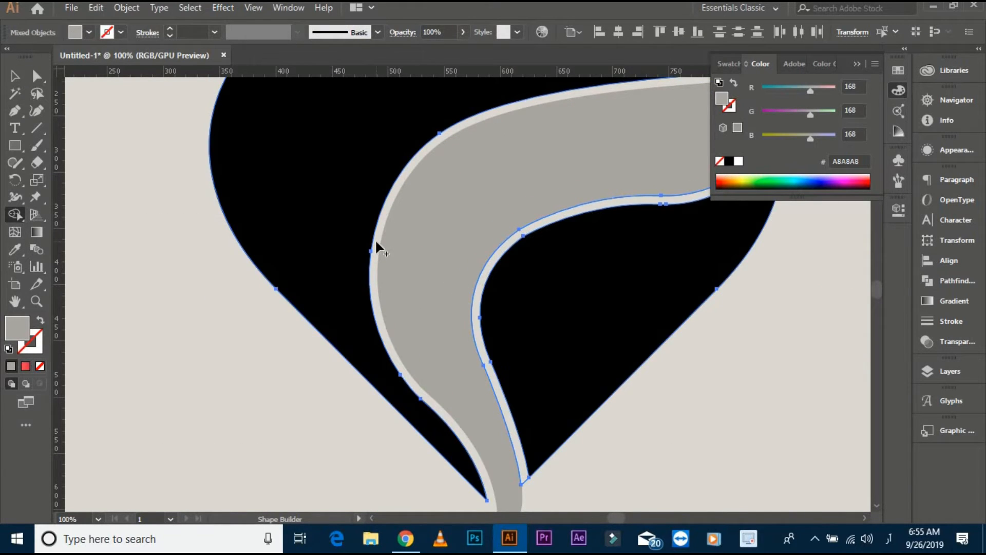
{"action": "left_click", "coordinate": [16, 76]}
{"action": "left_click", "coordinate": [70, 150]}
{"action": "scroll", "coordinate": [136, 224], "scroll_direction": "down", "scroll_amount": 2}
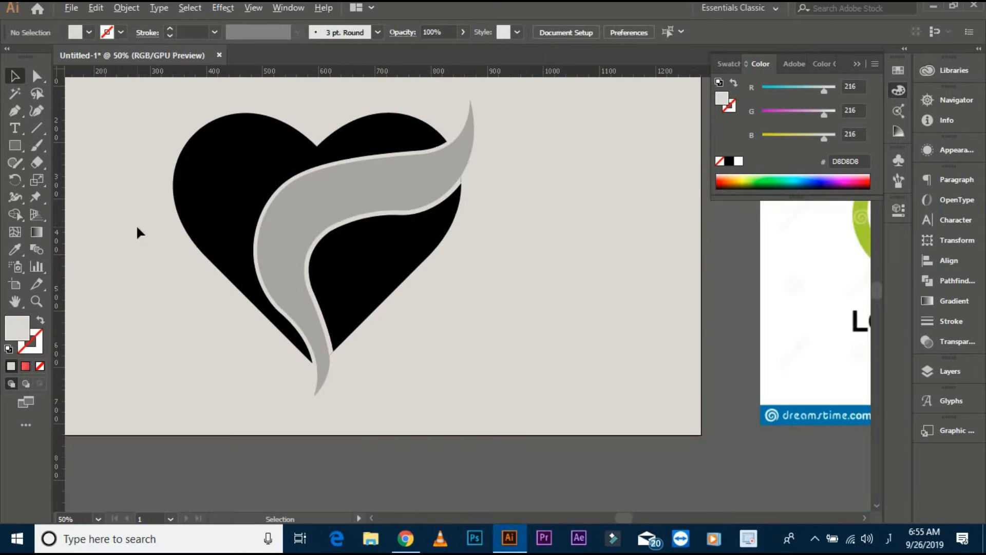
- Undo the last change and rework the outline's end at the heart's right edge with Shape Builder
{"action": "scroll", "coordinate": [455, 220], "scroll_direction": "up", "scroll_amount": 4}
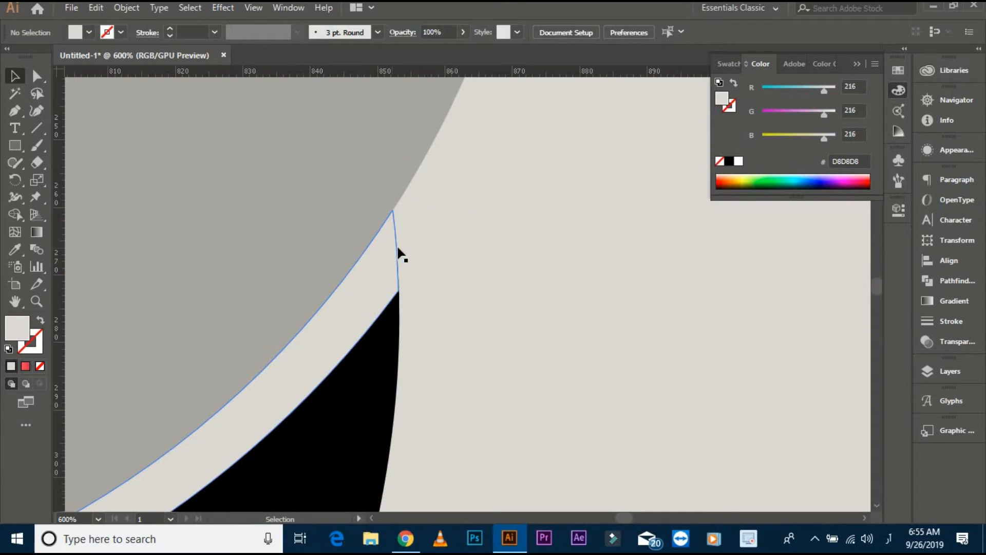
{"action": "key", "text": "ctrl+z"}
{"action": "scroll", "coordinate": [443, 271], "scroll_direction": "down", "scroll_amount": 4}
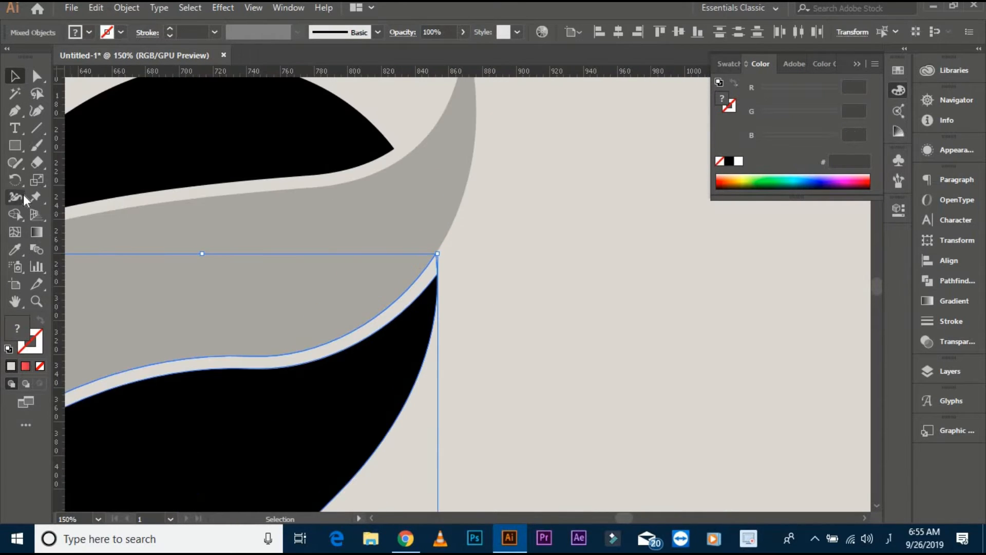
{"action": "left_click", "coordinate": [16, 213]}
{"action": "scroll", "coordinate": [411, 278], "scroll_direction": "up", "scroll_amount": 3}
{"action": "left_click", "coordinate": [539, 249], "text": "alt"}
{"action": "scroll", "coordinate": [551, 230], "scroll_direction": "down", "scroll_amount": 5}
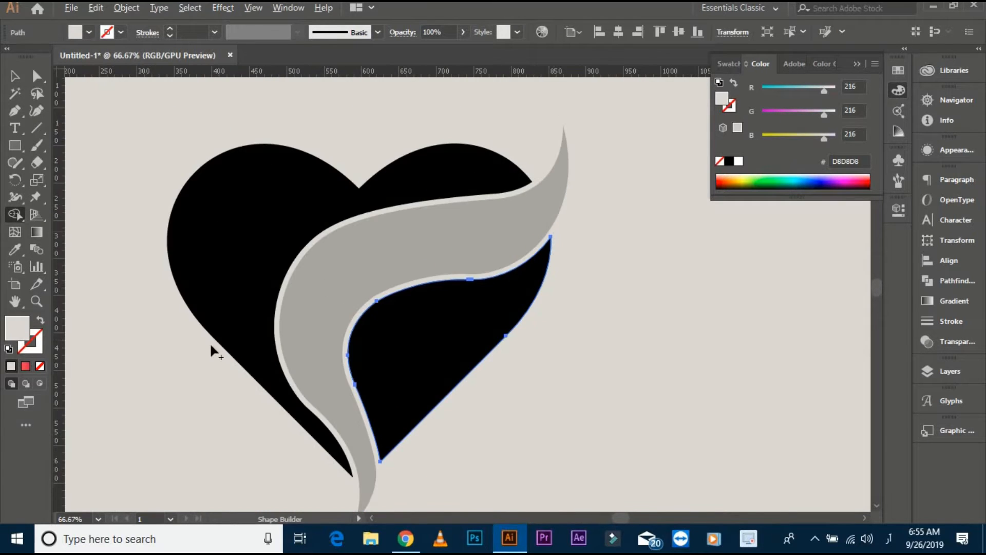
- Try moving a heart piece away from the hair, and undo the move
{"action": "scroll", "coordinate": [226, 326], "scroll_direction": "up", "scroll_amount": 4}
{"action": "left_click", "coordinate": [15, 76]}
{"action": "left_click", "coordinate": [459, 259]}
{"action": "scroll", "coordinate": [458, 258], "scroll_direction": "down", "scroll_amount": 3}
{"action": "left_click_drag", "start_coordinate": [642, 460], "coordinate": [551, 317]}
{"action": "left_click_drag", "start_coordinate": [404, 266], "coordinate": [318, 297]}
{"action": "key", "text": "ctrl+z"}
{"action": "left_click", "coordinate": [447, 236]}
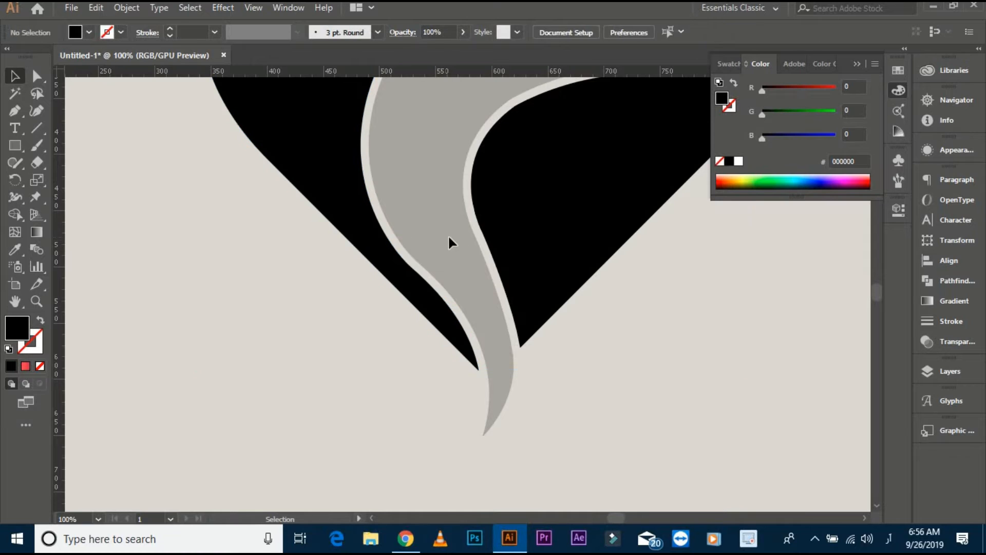
{"action": "left_click", "coordinate": [483, 254]}
{"action": "left_click", "coordinate": [591, 311]}
- Unlock all objects and check the hair's edge and gap against the heart pieces
{"action": "scroll", "coordinate": [590, 310], "scroll_direction": "down", "scroll_amount": 2}
{"action": "left_click_drag", "start_coordinate": [589, 307], "coordinate": [534, 382]}
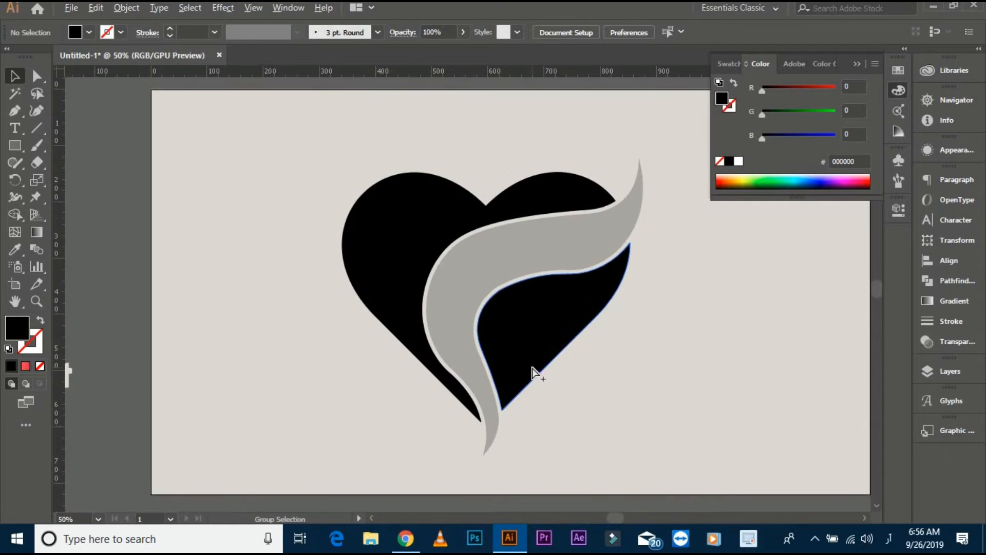
{"action": "key", "text": "ctrl+alt+2"}
{"action": "left_click", "coordinate": [291, 215]}
{"action": "scroll", "coordinate": [476, 365], "scroll_direction": "up", "scroll_amount": 2}
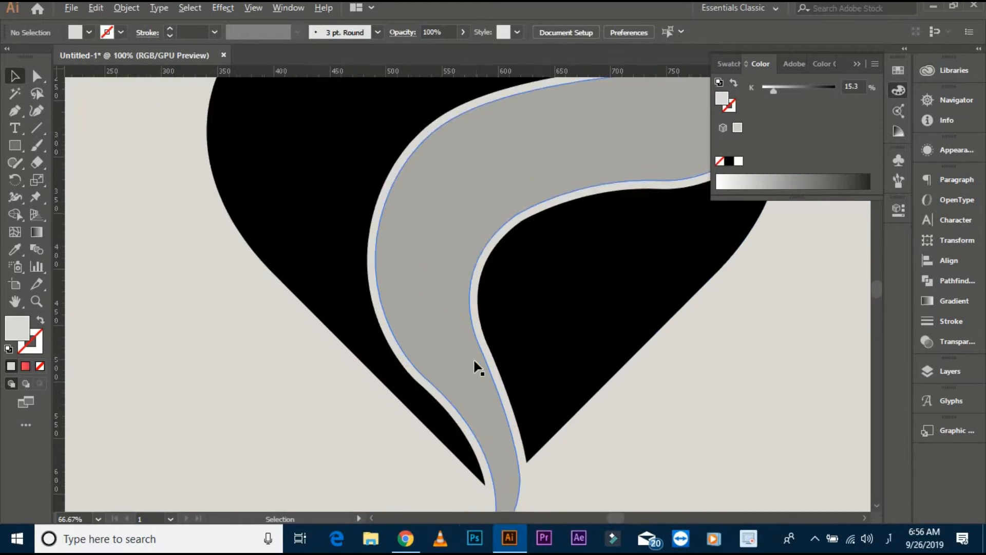
{"action": "scroll", "coordinate": [172, 294], "scroll_direction": "up", "scroll_amount": 2}
{"action": "left_click", "coordinate": [172, 297]}
{"action": "key", "text": "a"}
{"action": "left_click_drag", "start_coordinate": [184, 288], "coordinate": [189, 176]}
{"action": "left_click", "coordinate": [260, 383]}
{"action": "scroll", "coordinate": [260, 384], "scroll_direction": "down", "scroll_amount": 4}
{"action": "left_click_drag", "start_coordinate": [234, 325], "coordinate": [316, 312]}
- Begin tracing the woman's face on the reference logo with the Pen tool, following the jaw and chin with a black stroke and no fill
{"action": "key", "text": "v"}
{"action": "scroll", "coordinate": [164, 242], "scroll_direction": "down", "scroll_amount": 2}
{"action": "left_click_drag", "start_coordinate": [462, 281], "coordinate": [348, 250]}
{"action": "scroll", "coordinate": [519, 221], "scroll_direction": "up", "scroll_amount": 2}
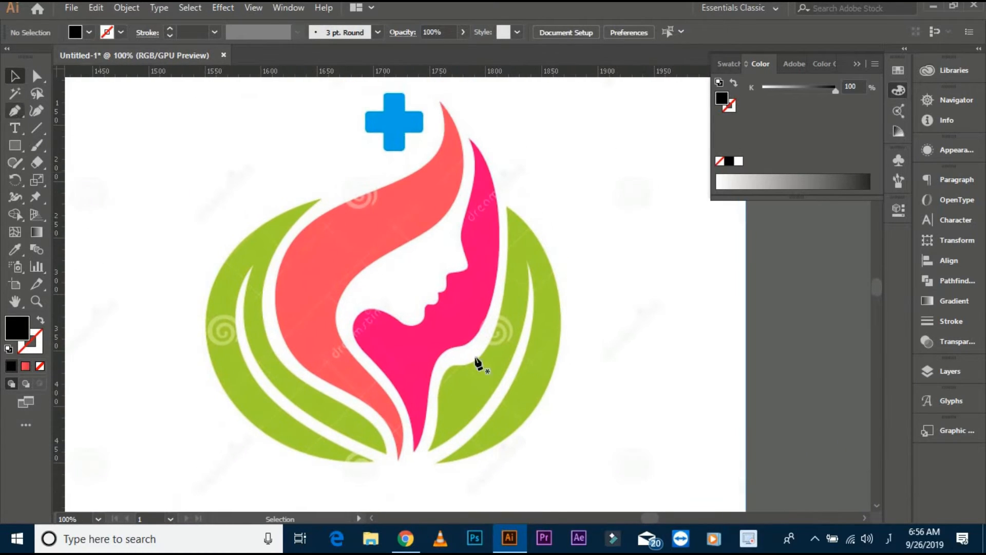
{"action": "key", "text": "p"}
{"action": "scroll", "coordinate": [370, 311], "scroll_direction": "up", "scroll_amount": 2}
{"action": "left_click", "coordinate": [417, 324]}
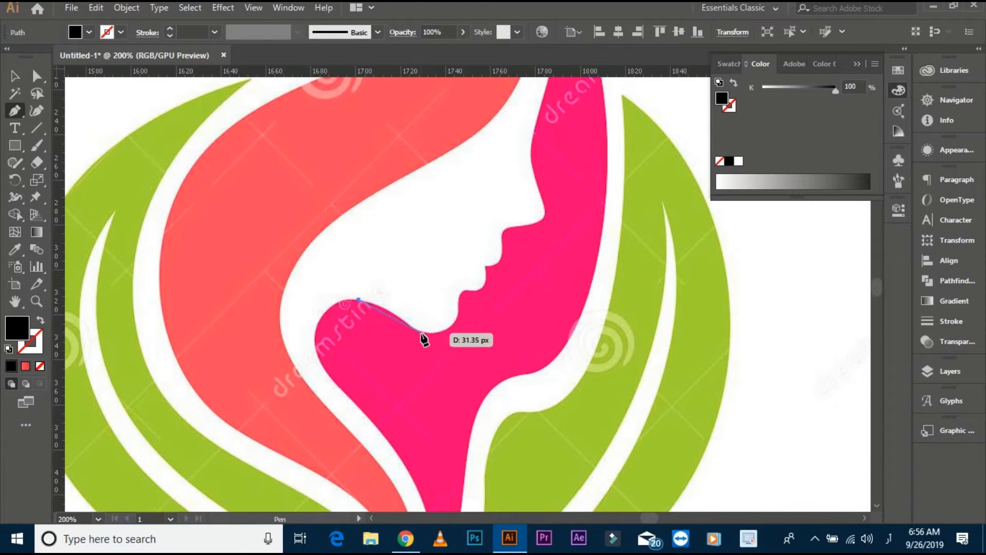
{"action": "scroll", "coordinate": [417, 329], "scroll_direction": "up", "scroll_amount": 1}
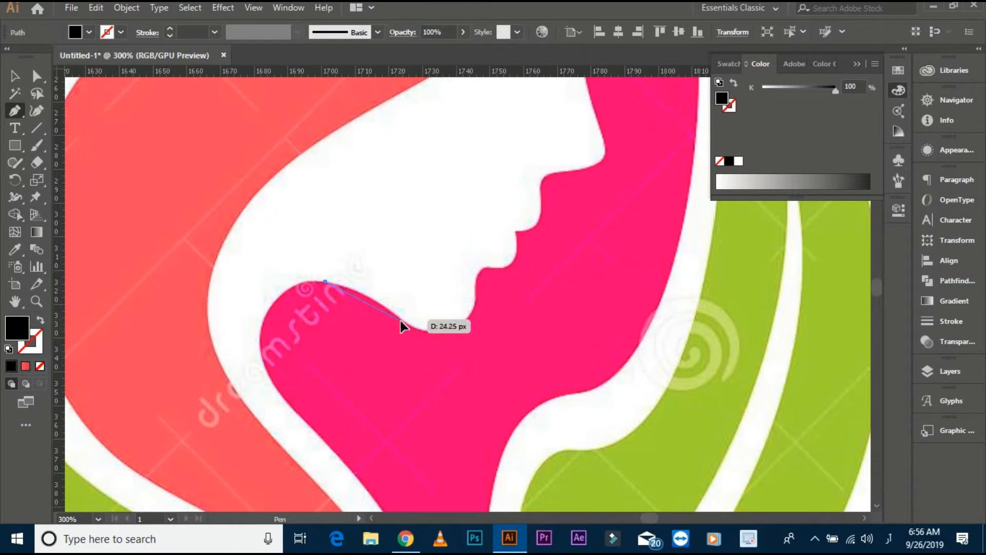
{"action": "left_click", "coordinate": [41, 320]}
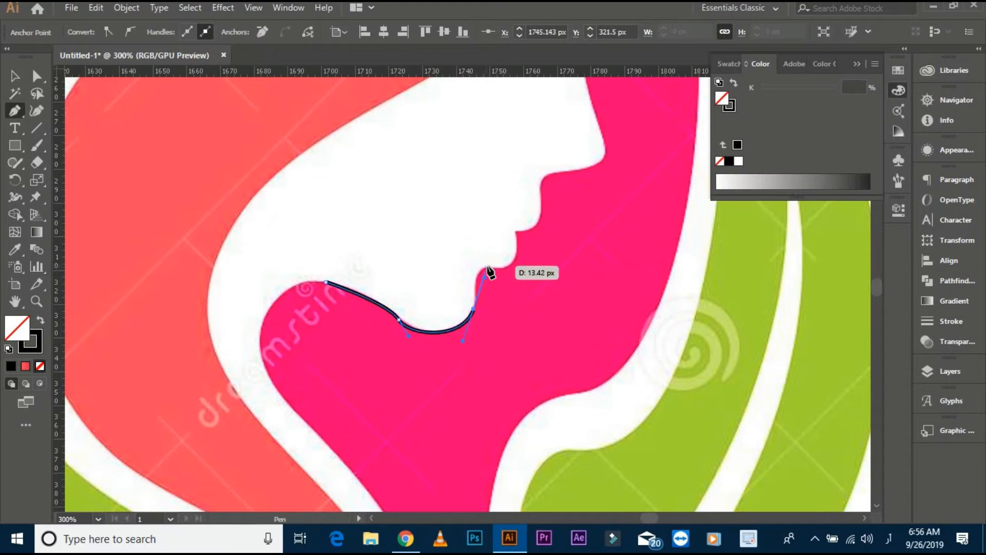
{"action": "key", "text": "ctrl+z"}
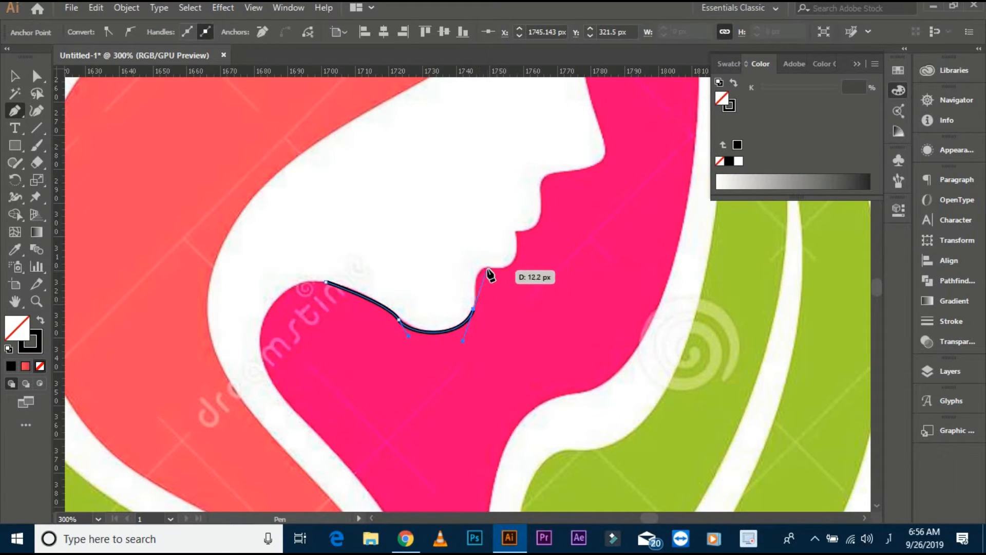
- Continue the Pen path up from the chin around the lower lip, the mouth corner and the upper lip
{"action": "scroll", "coordinate": [501, 277], "scroll_direction": "up", "scroll_amount": 2}
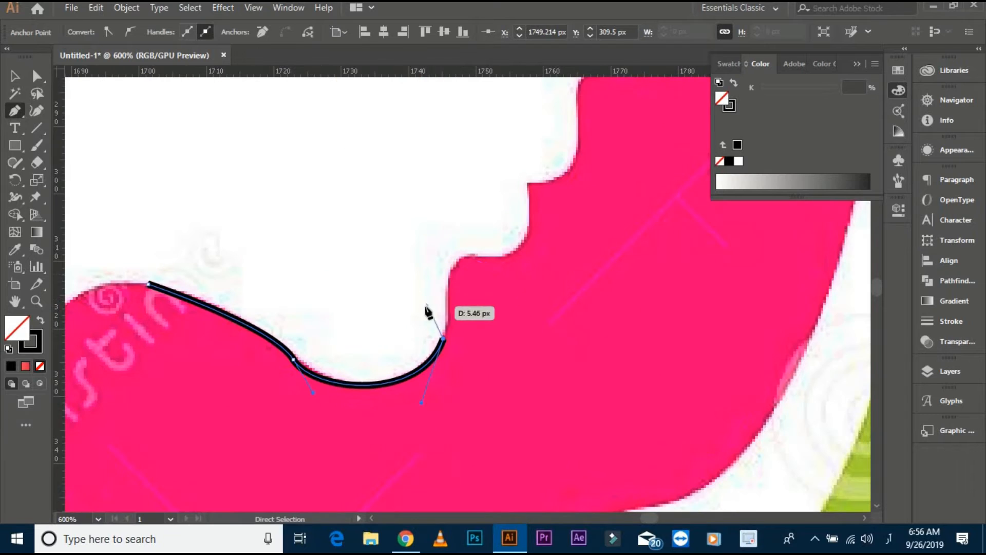
{"action": "left_click_drag", "start_coordinate": [464, 264], "coordinate": [486, 261]}
{"action": "left_click_drag", "start_coordinate": [529, 188], "coordinate": [529, 167]}
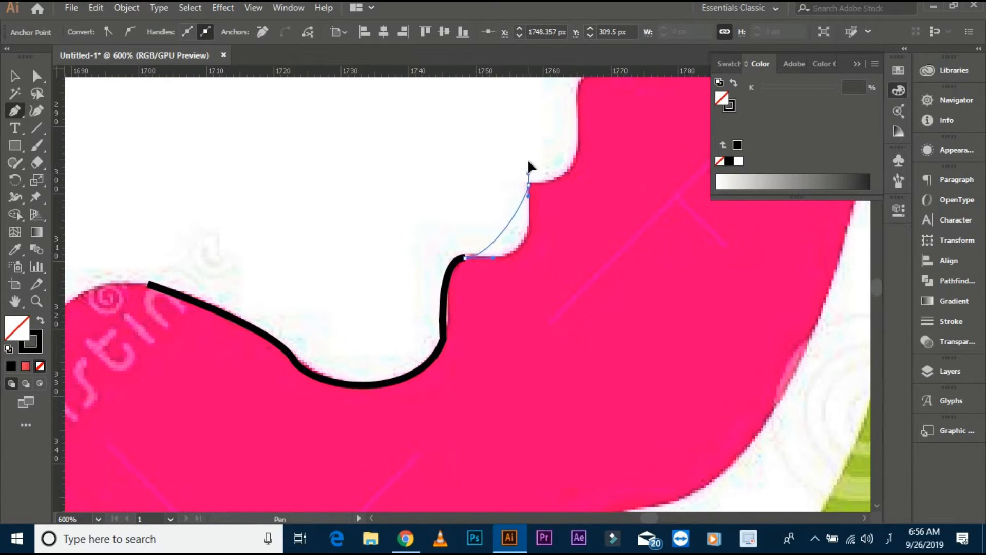
{"action": "left_click_drag", "start_coordinate": [519, 108], "coordinate": [519, 108]}
{"action": "scroll", "coordinate": [554, 312], "scroll_direction": "up", "scroll_amount": 3}
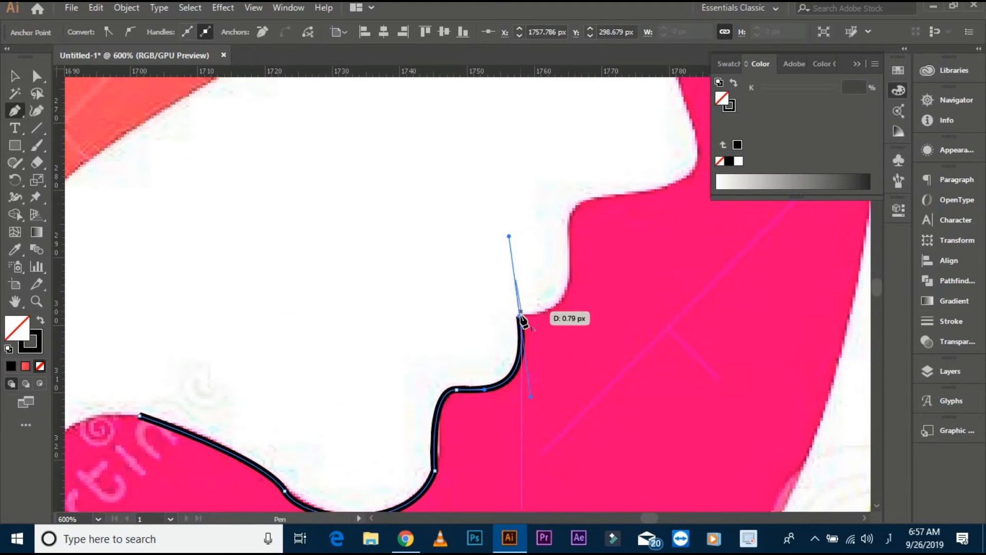
{"action": "mouse_move", "coordinate": [568, 222]}
{"action": "left_mouse_down"}
{"action": "mouse_move", "coordinate": [569, 122]}
{"action": "mouse_move", "coordinate": [546, 124]}
{"action": "left_mouse_up"}
{"action": "key", "text": "space"}
{"action": "left_click_drag", "start_coordinate": [544, 209], "coordinate": [505, 273]}
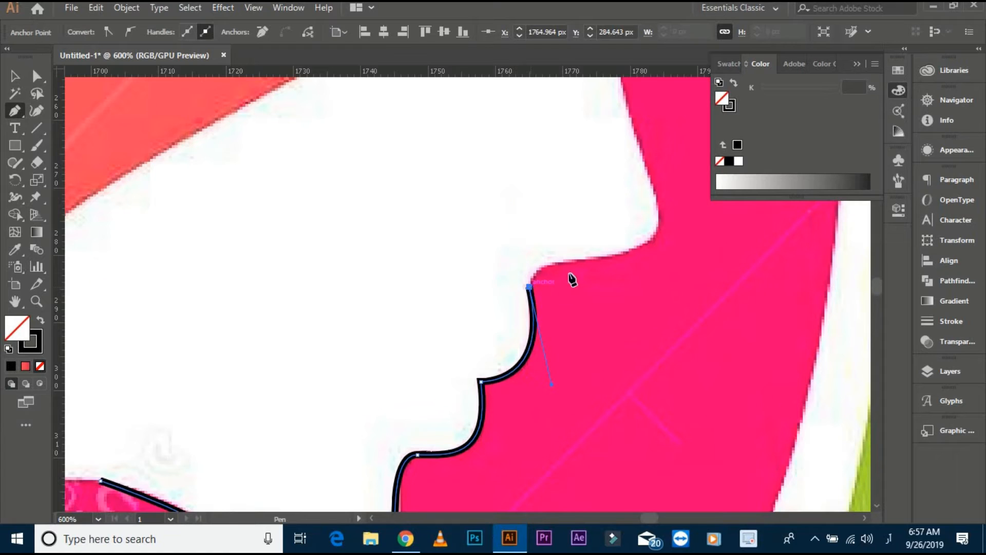
- Extend the face path along the underside of the nose to its tip, redoing the first curve above the upper lip
{"action": "key", "text": "space"}
{"action": "left_click_drag", "start_coordinate": [576, 273], "coordinate": [490, 283]}
{"action": "left_click_drag", "start_coordinate": [583, 262], "coordinate": [584, 262]}
{"action": "key", "text": "ctrl+z"}
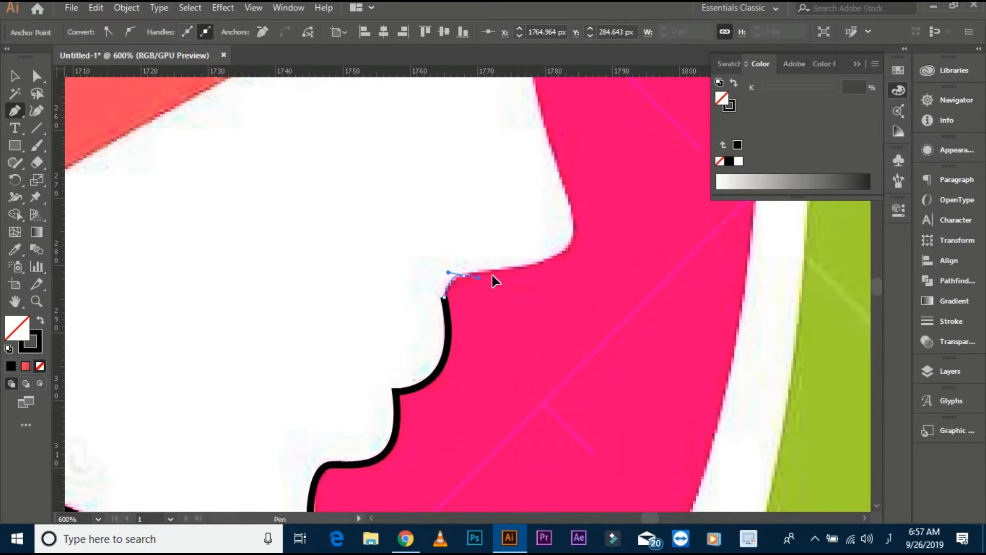
{"action": "left_click_drag", "start_coordinate": [492, 274], "coordinate": [487, 269]}
{"action": "key", "text": "space"}
{"action": "left_click_drag", "start_coordinate": [580, 259], "coordinate": [558, 262]}
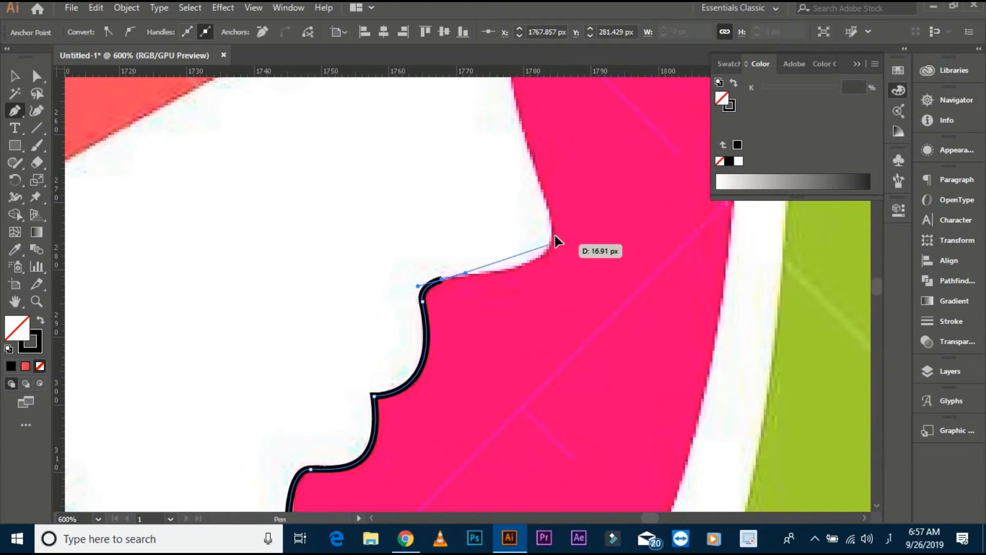
{"action": "left_click_drag", "start_coordinate": [567, 211], "coordinate": [567, 212]}
{"action": "key", "text": "space"}
{"action": "left_click_drag", "start_coordinate": [564, 208], "coordinate": [607, 305]}
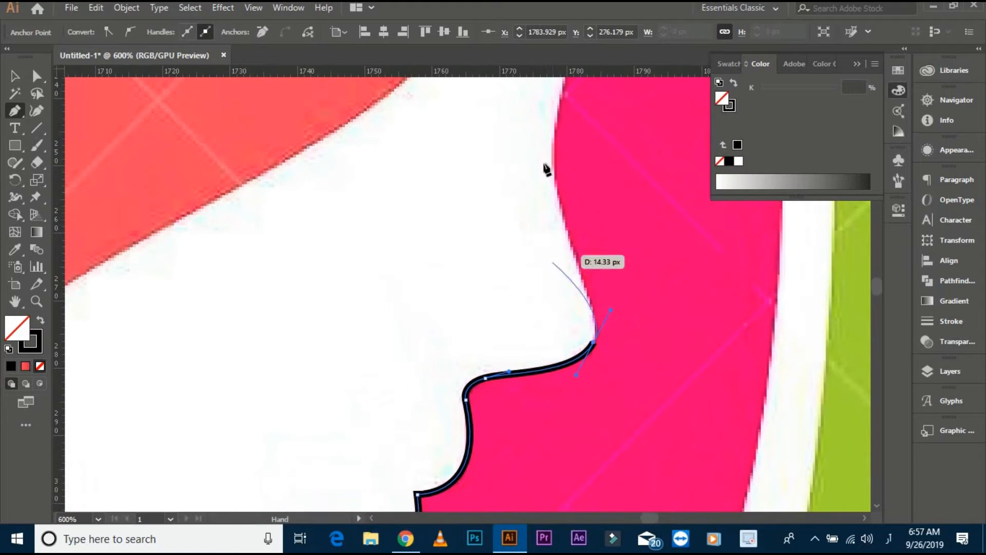
- Continue the face path up the bridge of the nose and along the forehead
{"action": "left_click", "coordinate": [558, 199]}
{"action": "key", "text": "space"}
{"action": "left_click_drag", "start_coordinate": [557, 201], "coordinate": [500, 400]}
{"action": "scroll", "coordinate": [501, 400], "scroll_direction": "down", "scroll_amount": 1}
{"action": "left_click_drag", "start_coordinate": [523, 251], "coordinate": [559, 157]}
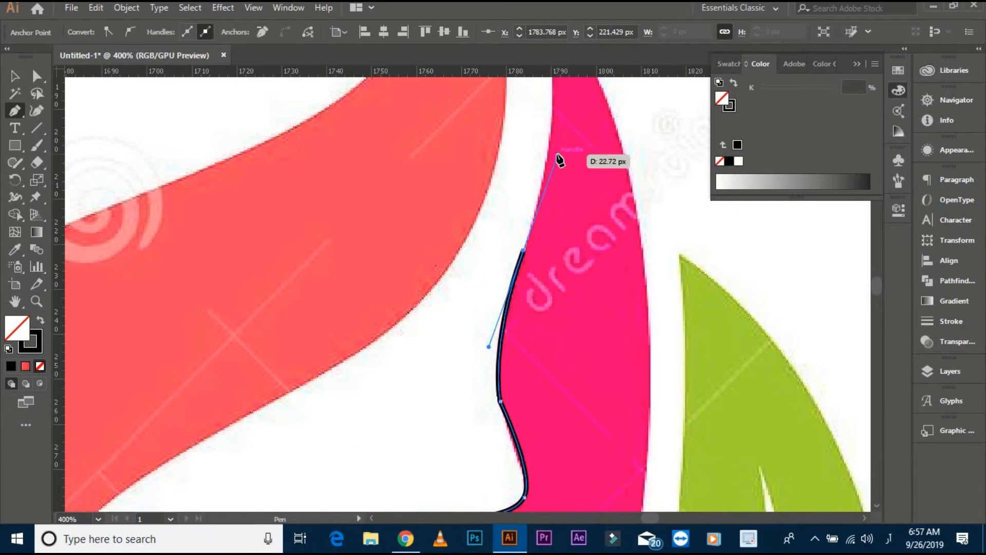
- Undo the accidental shift of the reference image and lock the image in place
{"action": "key", "text": "v"}
{"action": "scroll", "coordinate": [633, 262], "scroll_direction": "down", "scroll_amount": 2}
{"action": "left_click_drag", "start_coordinate": [418, 272], "coordinate": [580, 358]}
{"action": "key", "text": "ctrl+z"}
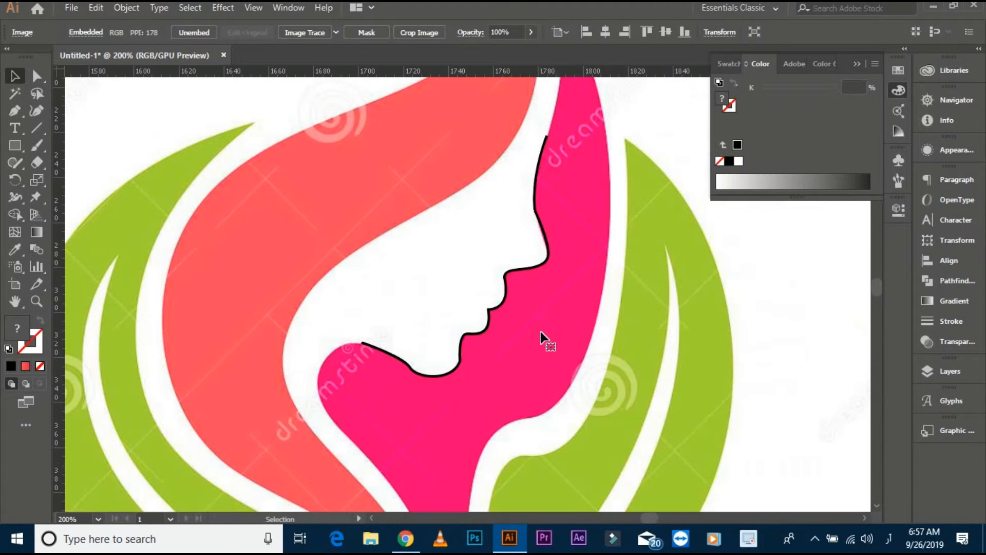
{"action": "key", "text": "ctrl+2"}
- Give the traced face line a 5 pt stroke with the width profile that tapers at both ends
{"action": "key", "text": "ctrl+a"}
{"action": "scroll", "coordinate": [201, 32], "scroll_direction": "up", "scroll_amount": 8}
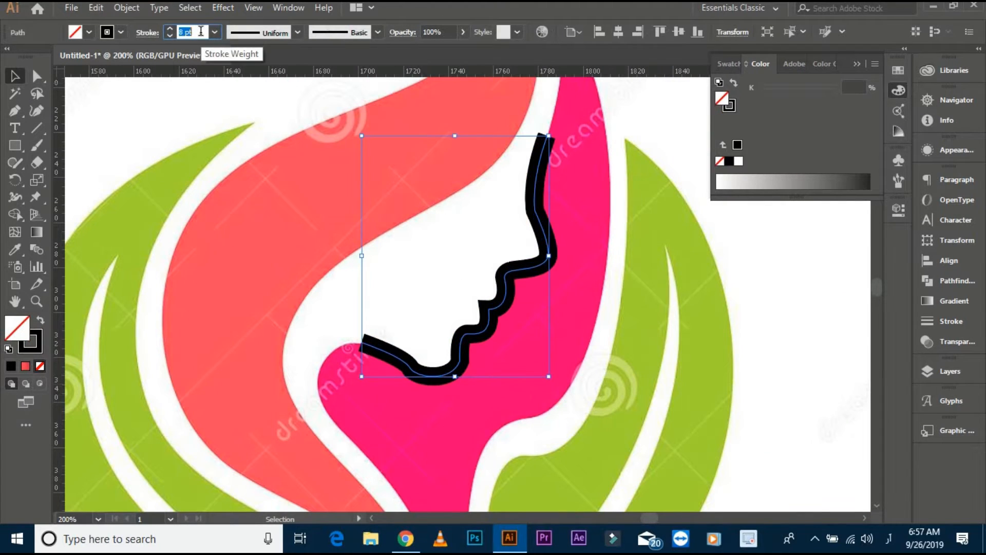
{"action": "scroll", "coordinate": [201, 32], "scroll_direction": "down", "scroll_amount": 4}
{"action": "left_click", "coordinate": [273, 34]}
{"action": "left_click", "coordinate": [280, 78]}
{"action": "left_click", "coordinate": [238, 185]}
{"action": "left_click_drag", "start_coordinate": [238, 184], "coordinate": [281, 180]}
- Smooth the bend where the jaw meets the chin by adjusting that anchor's handles
{"action": "scroll", "coordinate": [460, 247], "scroll_direction": "up", "scroll_amount": 3}
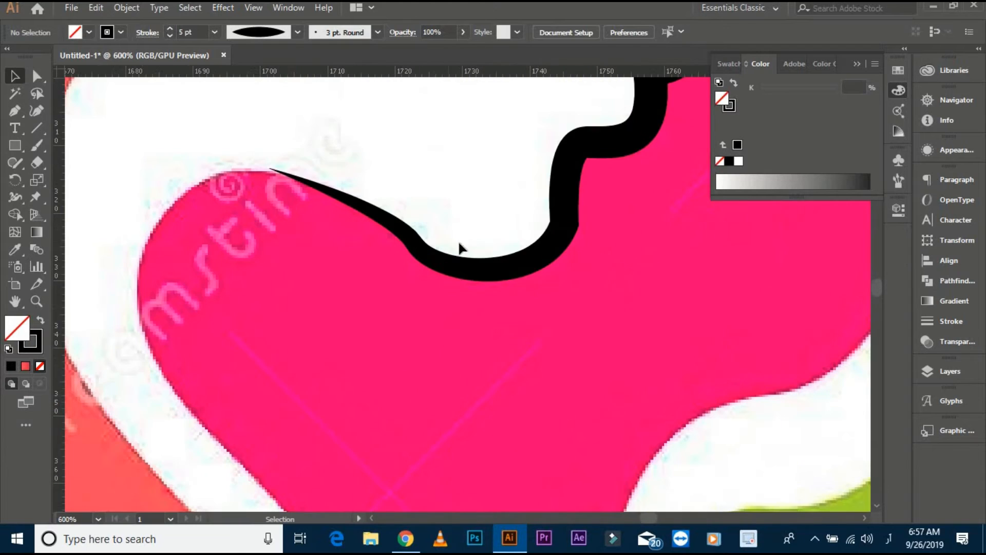
{"action": "key", "text": "ctrl+a"}
{"action": "left_click", "coordinate": [37, 77]}
{"action": "left_click", "coordinate": [415, 244]}
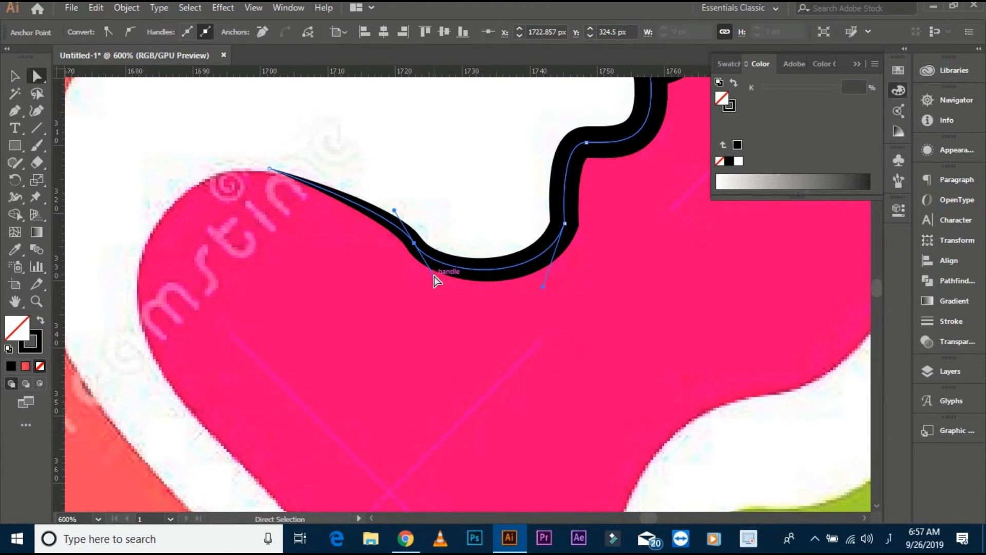
{"action": "left_click", "coordinate": [444, 245]}
{"action": "left_click_drag", "start_coordinate": [443, 270], "coordinate": [456, 288]}
{"action": "scroll", "coordinate": [447, 303], "scroll_direction": "down", "scroll_amount": 2}
{"action": "scroll", "coordinate": [490, 300], "scroll_direction": "up", "scroll_amount": 2}
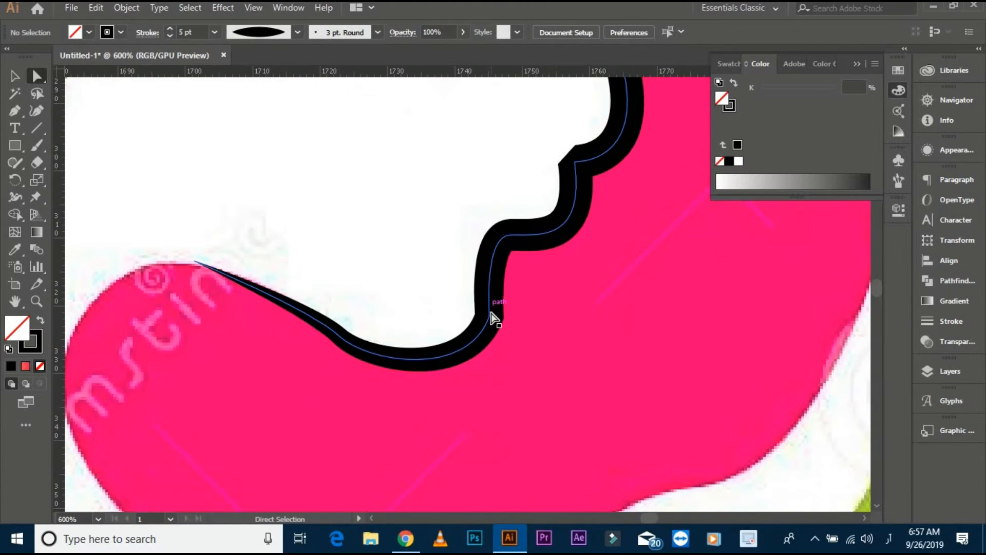
- Smooth the curve at the front of the chin by adjusting its anchor handle
{"action": "left_click", "coordinate": [490, 310]}
{"action": "left_click", "coordinate": [489, 316]}
{"action": "left_click_drag", "start_coordinate": [469, 378], "coordinate": [489, 382]}
{"action": "left_click", "coordinate": [537, 315]}
{"action": "left_click_drag", "start_coordinate": [538, 313], "coordinate": [473, 440]}
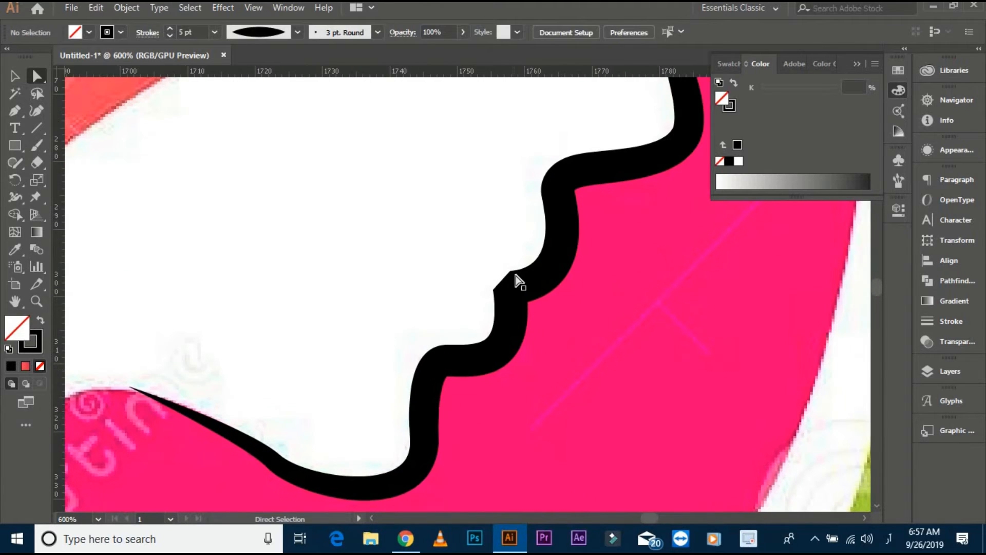
- Adjust the mouth-corner anchor's handle and move the anchor inward to sharpen the notch between the lips
{"action": "left_click", "coordinate": [510, 287]}
{"action": "left_click_drag", "start_coordinate": [530, 366], "coordinate": [534, 363]}
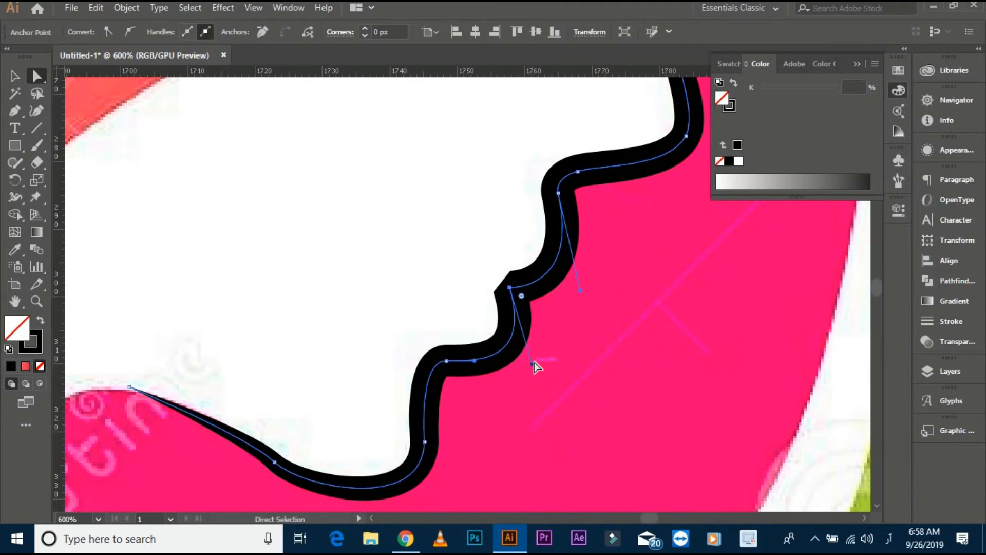
{"action": "left_click_drag", "start_coordinate": [509, 288], "coordinate": [495, 272]}
{"action": "left_click", "coordinate": [580, 328]}
{"action": "key", "text": "ctrl+minus"}
- Round the nose-bridge corner of the face line with a radius of about 69 px
{"action": "left_click_drag", "start_coordinate": [571, 260], "coordinate": [549, 370]}
{"action": "left_click", "coordinate": [568, 203]}
{"action": "left_click_drag", "start_coordinate": [578, 202], "coordinate": [864, 203]}
{"action": "key", "text": "ctrl+minus"}
{"action": "left_click_drag", "start_coordinate": [604, 279], "coordinate": [793, 260]}
{"action": "key", "text": "ctrl+minus"}
- Move the face line from the reference image over to the heart on the artboard
{"action": "key", "text": "ctrl+minus"}
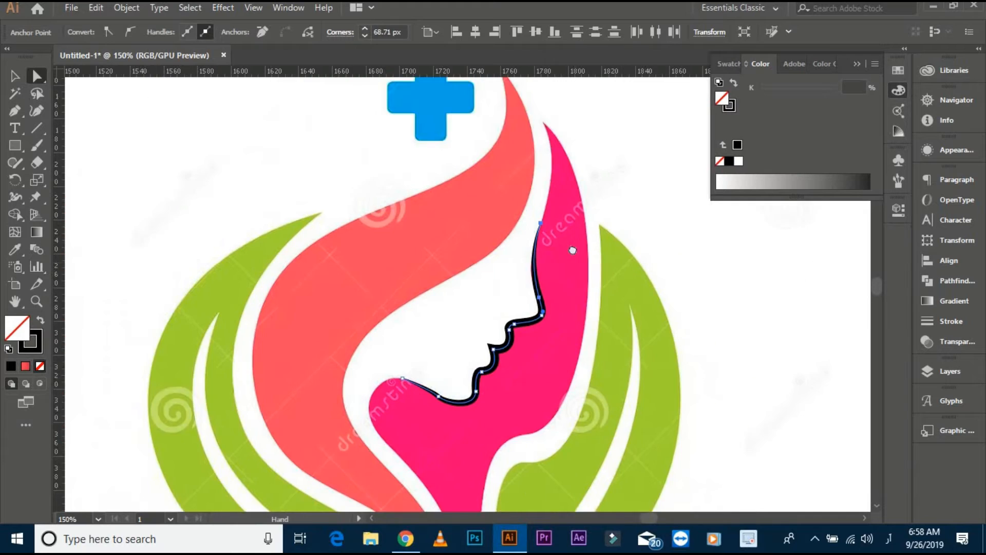
{"action": "left_click", "coordinate": [14, 76]}
{"action": "left_click", "coordinate": [418, 254]}
{"action": "left_click_drag", "start_coordinate": [473, 211], "coordinate": [618, 309]}
{"action": "key", "text": "ctrl+minus"}
{"action": "key", "text": "ctrl+minus"}
{"action": "left_click_drag", "start_coordinate": [476, 324], "coordinate": [247, 323]}
{"action": "left_click", "coordinate": [688, 246]}
{"action": "left_click_drag", "start_coordinate": [279, 336], "coordinate": [740, 115]}
- Enlarge the face line, set its stroke weight to 12 pt, and place it beside the heart's lower right edge
{"action": "left_click_drag", "start_coordinate": [664, 123], "coordinate": [393, 195]}
{"action": "mouse_move", "coordinate": [418, 194]}
{"action": "left_mouse_down"}
{"action": "mouse_move", "coordinate": [405, 324]}
{"action": "mouse_move", "coordinate": [429, 352]}
{"action": "left_mouse_up"}
{"action": "left_click_drag", "start_coordinate": [394, 287], "coordinate": [373, 252]}
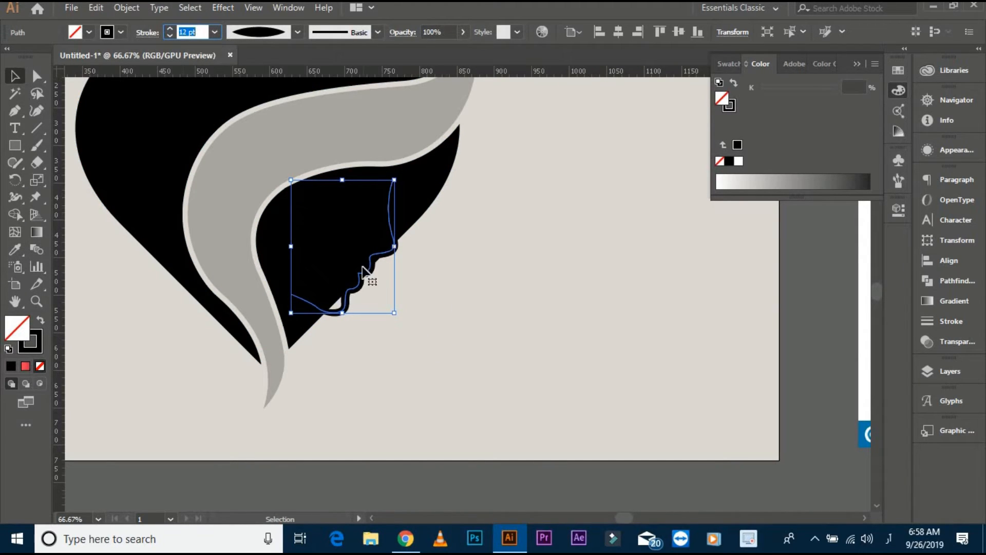
{"action": "left_click_drag", "start_coordinate": [363, 272], "coordinate": [459, 299]}
- Examine the enlarged face line's anchors, lip notch and tapered ends beside the heart
{"action": "key", "text": "ctrl+plus"}
{"action": "key", "text": "ctrl+plus"}
{"action": "key", "text": "ctrl+plus"}
{"action": "key", "text": "a"}
{"action": "left_click", "coordinate": [467, 310]}
{"action": "left_click", "coordinate": [401, 285]}
{"action": "key", "text": "ctrl+z"}
{"action": "left_click", "coordinate": [347, 260]}
{"action": "scroll", "coordinate": [348, 260], "scroll_direction": "down", "scroll_amount": 2}
{"action": "scroll", "coordinate": [347, 260], "scroll_direction": "up", "scroll_amount": 1}
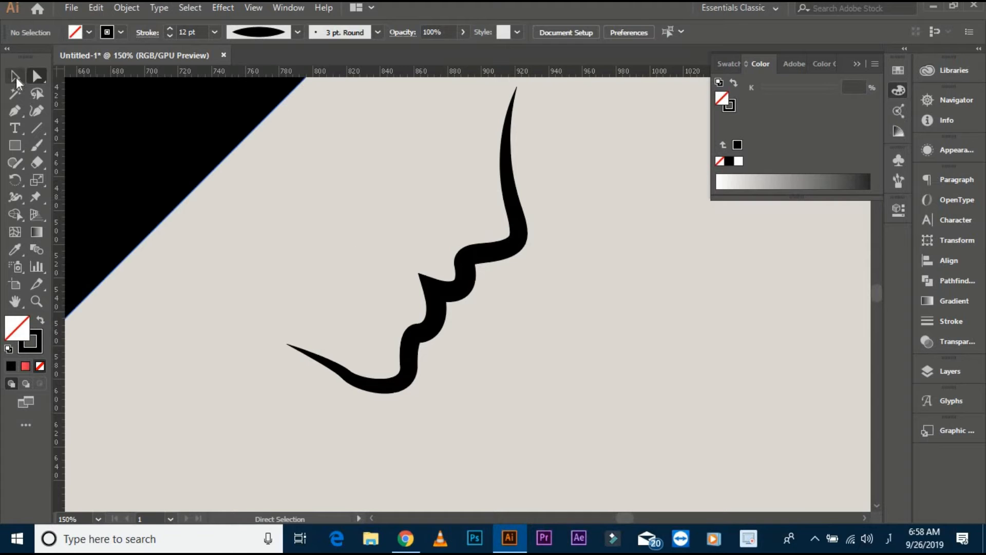
{"action": "scroll", "coordinate": [411, 267], "scroll_direction": "down", "scroll_amount": 1}
{"action": "left_click_drag", "start_coordinate": [350, 269], "coordinate": [418, 284]}
{"action": "scroll", "coordinate": [431, 345], "scroll_direction": "up", "scroll_amount": 1}
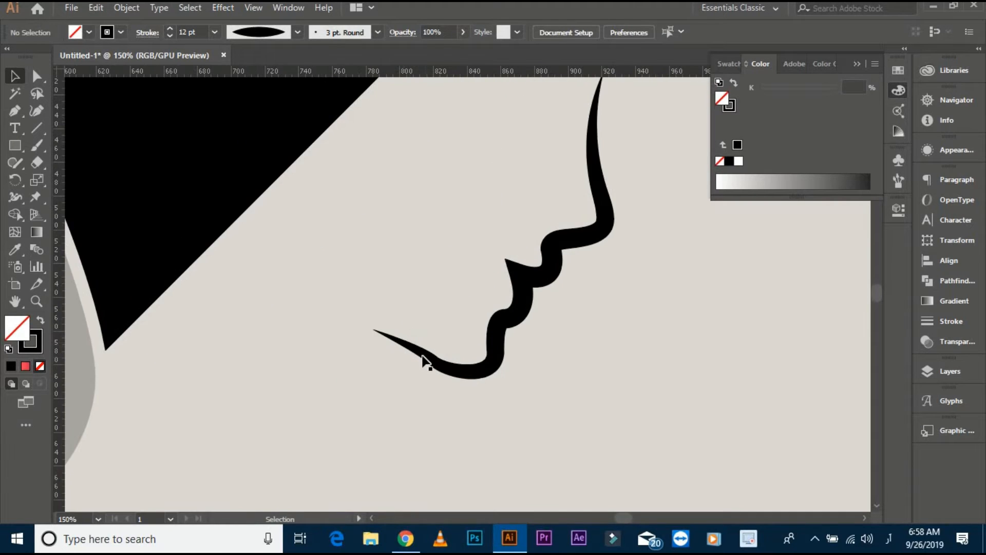
- Expand the face line's appearance into a filled shape and unite its overlapping areas with Pathfinder
{"action": "left_click", "coordinate": [427, 355]}
{"action": "left_click", "coordinate": [127, 7]}
{"action": "left_click", "coordinate": [200, 173]}
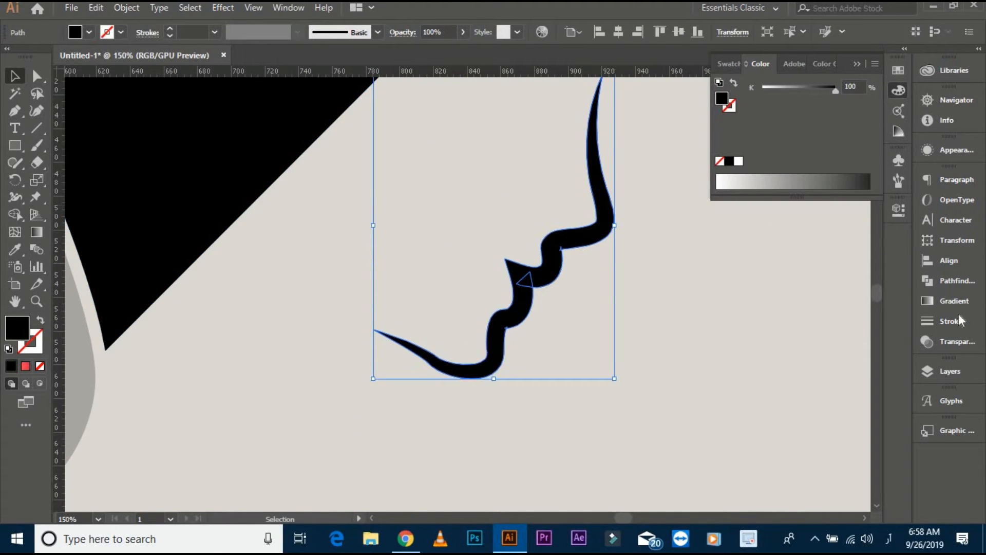
{"action": "left_click", "coordinate": [956, 281]}
{"action": "scroll", "coordinate": [628, 320], "scroll_direction": "down", "scroll_amount": 2}
- Place the face shape over the heart's lower right piece and fill it with the light grey sampled by the Eyedropper
{"action": "left_click_drag", "start_coordinate": [538, 262], "coordinate": [414, 242]}
{"action": "left_click", "coordinate": [16, 250]}
{"action": "left_click", "coordinate": [101, 173]}
{"action": "left_click", "coordinate": [15, 77]}
{"action": "left_click", "coordinate": [144, 216]}
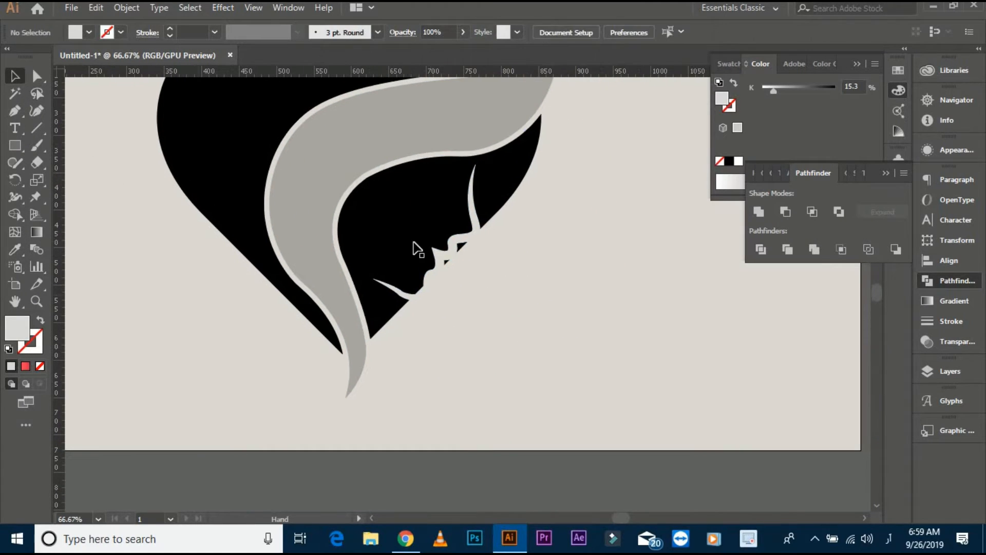
- Rotate the face shape slightly clockwise and reposition it on the heart's lower right piece
{"action": "left_click", "coordinate": [446, 252]}
{"action": "left_click_drag", "start_coordinate": [497, 161], "coordinate": [505, 174]}
{"action": "left_click_drag", "start_coordinate": [475, 240], "coordinate": [465, 221]}
{"action": "left_click", "coordinate": [500, 258]}
- Enlarge the tilted face shape and position it so the forehead tip reaches the hair's lower edge
{"action": "scroll", "coordinate": [461, 239], "scroll_direction": "up", "scroll_amount": 2}
{"action": "left_click_drag", "start_coordinate": [486, 371], "coordinate": [512, 395]}
{"action": "left_click", "coordinate": [587, 363]}
{"action": "scroll", "coordinate": [517, 222], "scroll_direction": "down", "scroll_amount": 1}
{"action": "left_click_drag", "start_coordinate": [516, 222], "coordinate": [533, 303]}
{"action": "left_click", "coordinate": [533, 301]}
{"action": "left_click_drag", "start_coordinate": [522, 417], "coordinate": [536, 433]}
{"action": "left_click_drag", "start_coordinate": [529, 311], "coordinate": [534, 295]}
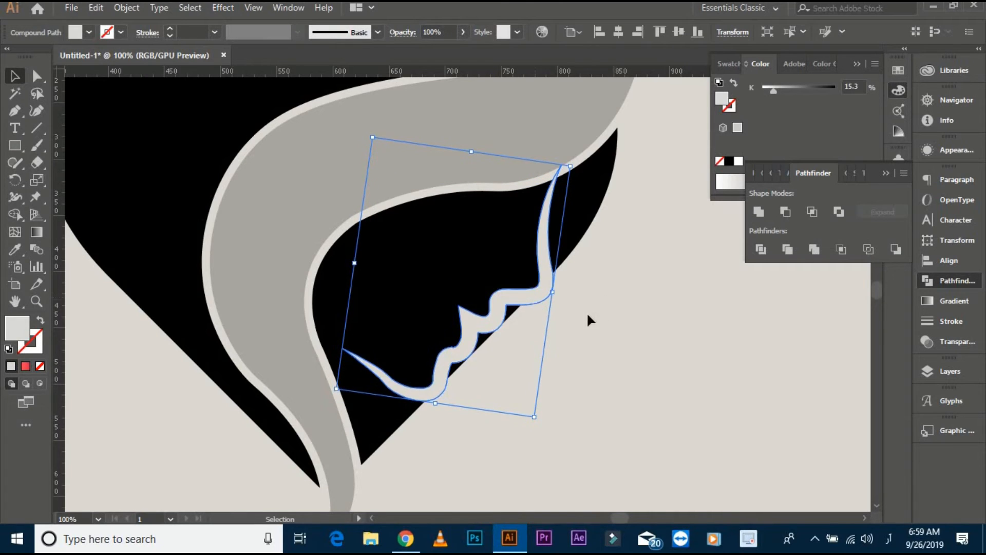
- Cut the face shape and the slivers beyond it out of the heart's lower right piece with the Shape Builder
{"action": "left_click", "coordinate": [613, 330]}
{"action": "scroll", "coordinate": [614, 322], "scroll_direction": "down", "scroll_amount": 1}
{"action": "left_click_drag", "start_coordinate": [614, 325], "coordinate": [443, 351]}
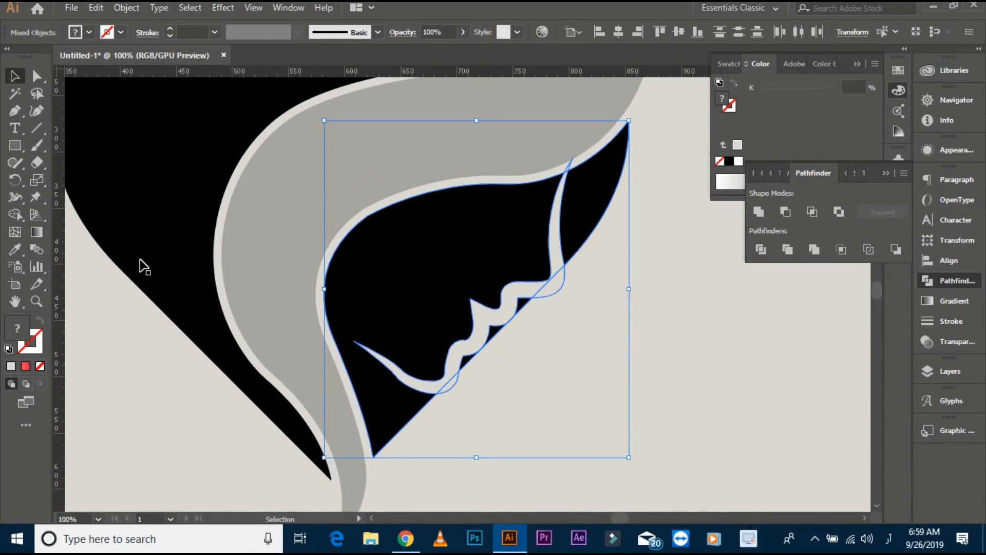
{"action": "left_click", "coordinate": [15, 214]}
{"action": "scroll", "coordinate": [507, 348], "scroll_direction": "up", "scroll_amount": 2}
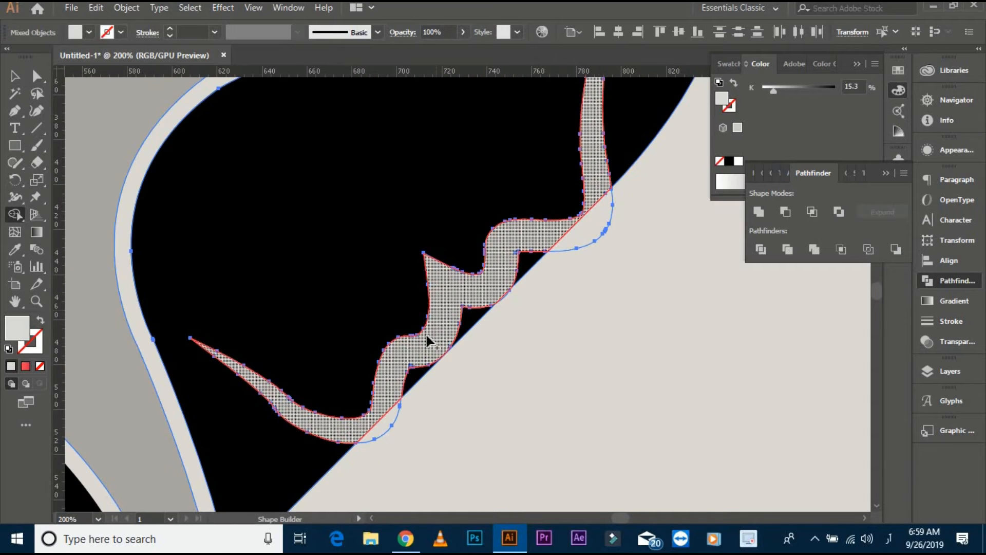
{"action": "left_click_drag", "start_coordinate": [389, 423], "coordinate": [391, 426]}
{"action": "scroll", "coordinate": [505, 261], "scroll_direction": "up", "scroll_amount": 2}
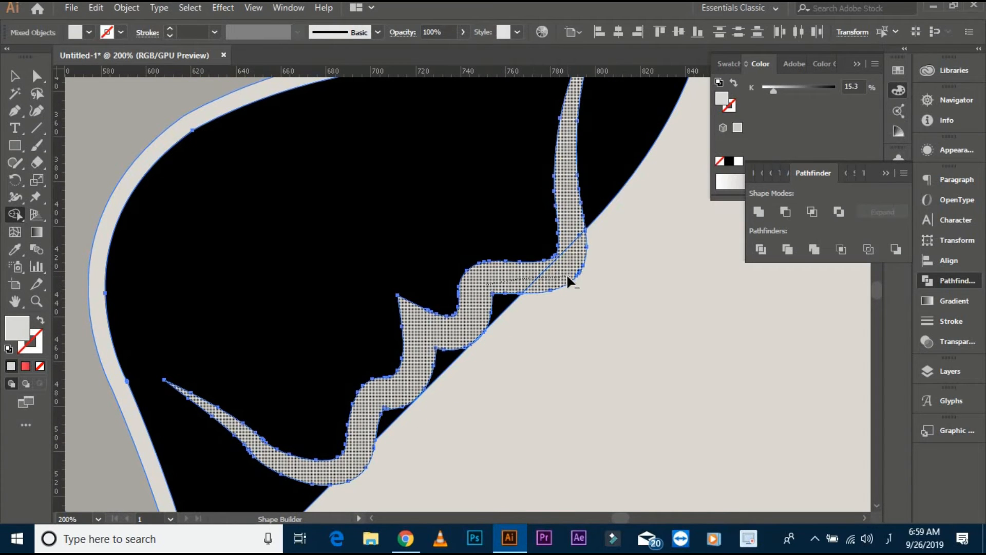
{"action": "left_click_drag", "start_coordinate": [567, 277], "coordinate": [567, 277]}
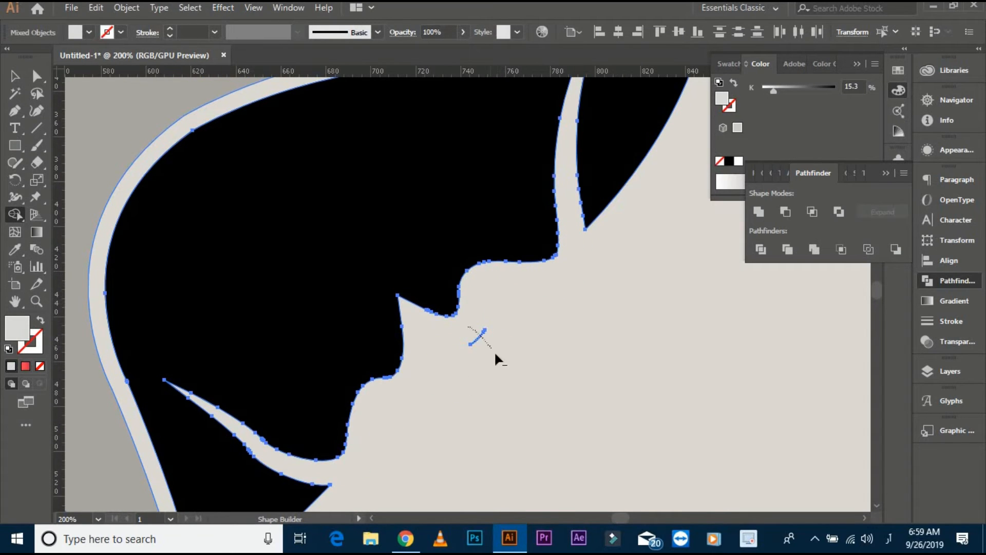
- Remove the last leftover fragment beside the cut-out face profile with the Shape Builder and deselect the artwork
{"action": "left_click_drag", "start_coordinate": [496, 354], "coordinate": [544, 309]}
{"action": "left_click", "coordinate": [15, 76]}
{"action": "left_click", "coordinate": [544, 347]}
{"action": "scroll", "coordinate": [544, 347], "scroll_direction": "down", "scroll_amount": 3}
{"action": "left_click_drag", "start_coordinate": [502, 398], "coordinate": [523, 408]}
{"action": "scroll", "coordinate": [458, 366], "scroll_direction": "up", "scroll_amount": 1}
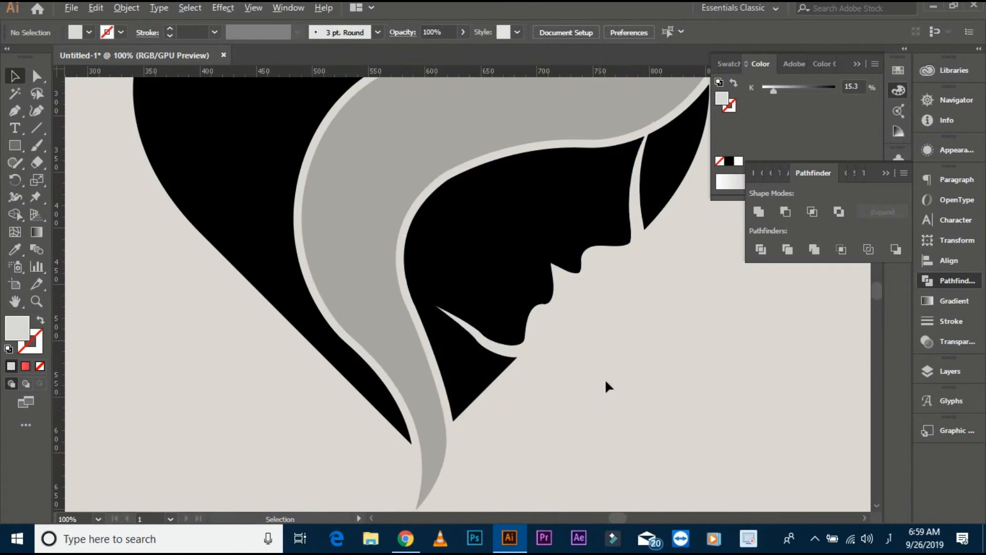
{"action": "scroll", "coordinate": [606, 379], "scroll_direction": "down", "scroll_amount": 2}
{"action": "left_click_drag", "start_coordinate": [612, 381], "coordinate": [579, 331]}
- Draw a tall, narrow black ellipse on the empty artboard area beside the heart
{"action": "left_click_drag", "start_coordinate": [228, 201], "coordinate": [293, 244]}
{"action": "left_click", "coordinate": [399, 211]}
{"action": "left_click", "coordinate": [233, 190]}
{"action": "left_click_drag", "start_coordinate": [233, 190], "coordinate": [273, 210]}
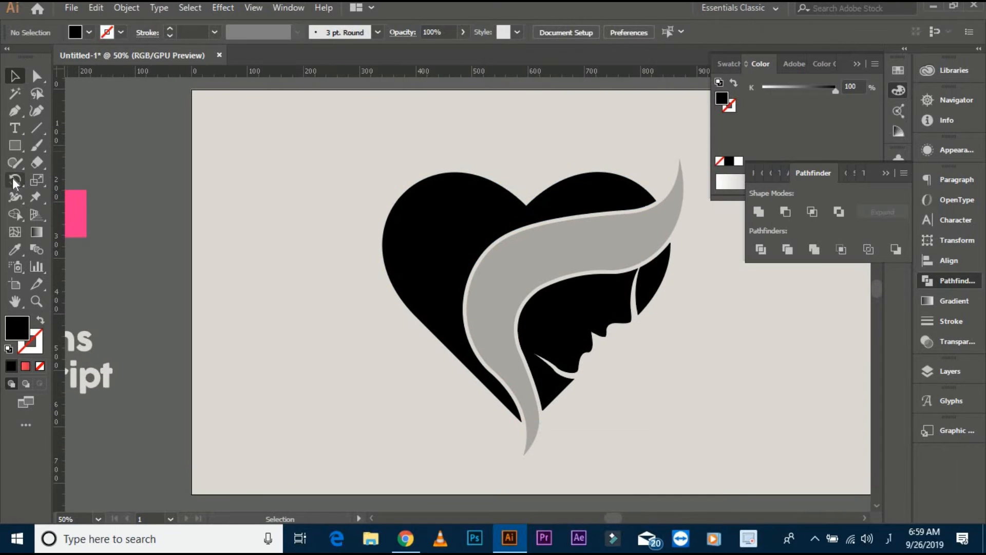
{"action": "left_click_drag", "start_coordinate": [14, 145], "coordinate": [102, 180]}
{"action": "left_click_drag", "start_coordinate": [252, 237], "coordinate": [303, 350]}
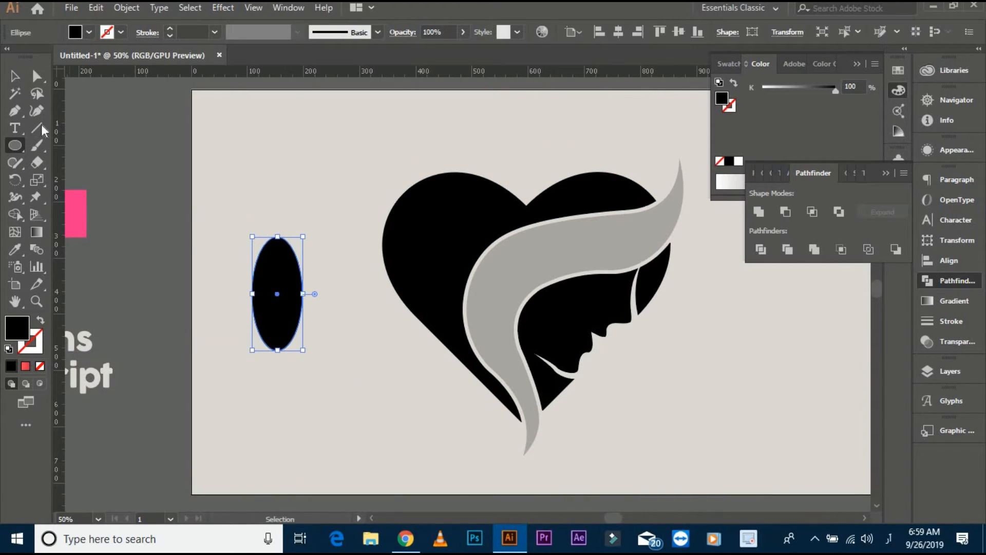
- Convert the ellipse's top and bottom anchors to sharp corners and move the resulting petal higher on the artboard
{"action": "left_click_drag", "start_coordinate": [15, 110], "coordinate": [103, 165]}
{"action": "left_click", "coordinate": [278, 237]}
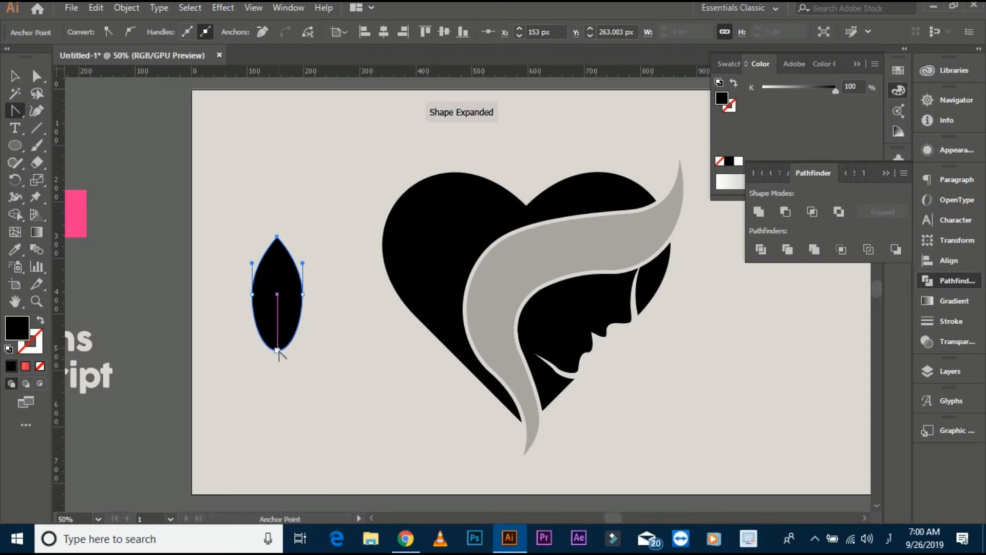
{"action": "left_click", "coordinate": [277, 349]}
{"action": "key", "text": "v"}
{"action": "left_click_drag", "start_coordinate": [275, 248], "coordinate": [283, 173]}
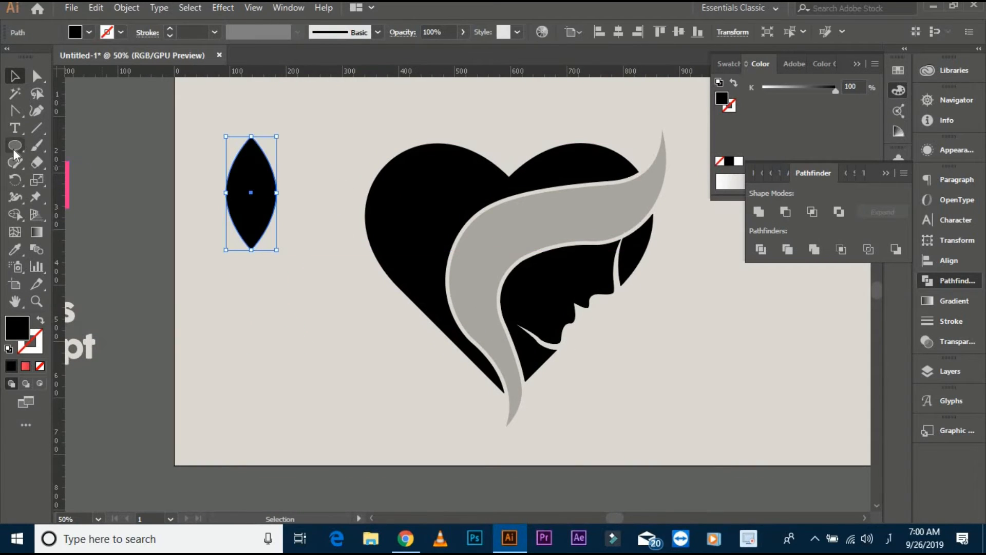
- Rotate a copy of the petal about its bottom tip and repeat the transformation to build a ring of eight evenly spaced petals
{"action": "left_click", "coordinate": [16, 181]}
{"action": "scroll", "coordinate": [231, 224], "scroll_direction": "up", "scroll_amount": 1}
{"action": "left_click", "coordinate": [257, 257]}
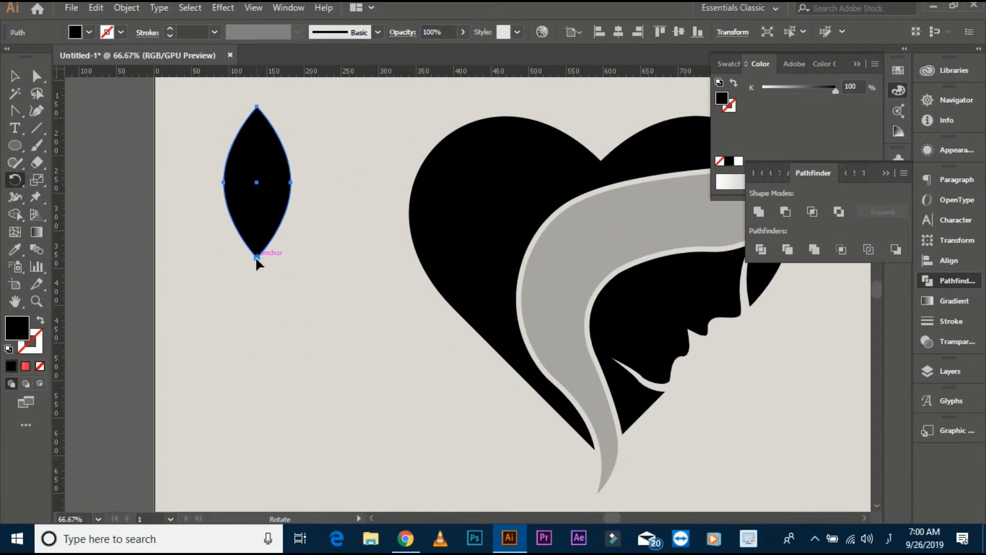
{"action": "left_click_drag", "start_coordinate": [257, 185], "coordinate": [333, 220]}
{"action": "key", "text": "ctrl+d"}
{"action": "key", "text": "ctrl+d"}
{"action": "key", "text": "ctrl+d"}
{"action": "key", "text": "ctrl+d"}
{"action": "key", "text": "ctrl+d"}
{"action": "key", "text": "ctrl+d"}
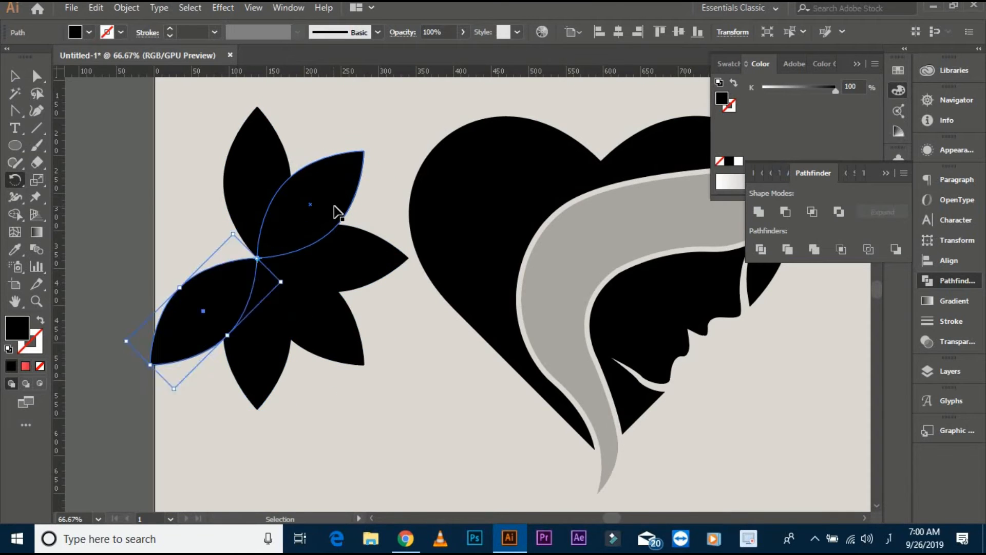
- Delete the side and lower petals, keeping only the upright petal and the two diagonal upper ones
{"action": "left_click", "coordinate": [105, 177]}
{"action": "left_click", "coordinate": [147, 257]}
{"action": "key", "text": "Delete"}
{"action": "left_click", "coordinate": [216, 330]}
{"action": "key", "text": "Delete"}
{"action": "left_click", "coordinate": [252, 348]}
{"action": "key", "text": "Delete"}
{"action": "left_click", "coordinate": [293, 319]}
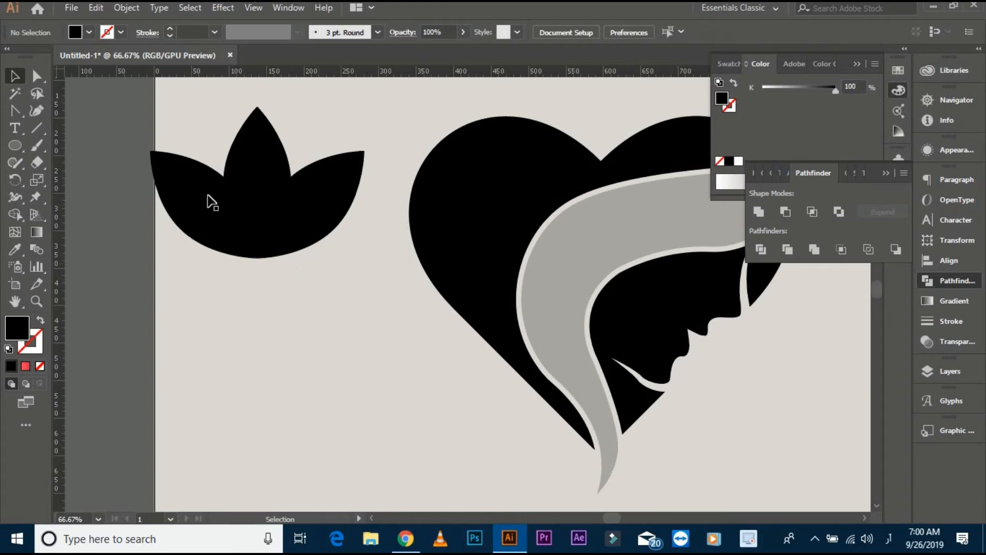
- Move the three-petal flower further inside the artboard and place a smaller copy on the heart's upper left lobe
{"action": "left_click_drag", "start_coordinate": [355, 249], "coordinate": [356, 251]}
{"action": "left_click_drag", "start_coordinate": [264, 215], "coordinate": [322, 315]}
{"action": "left_click_drag", "start_coordinate": [423, 357], "coordinate": [407, 335]}
{"action": "left_click_drag", "start_coordinate": [304, 297], "coordinate": [508, 221]}
{"action": "left_click_drag", "start_coordinate": [547, 262], "coordinate": [529, 237]}
- Fill the flower copy on the heart with the background's light grey sampled by the Eyedropper
{"action": "left_click", "coordinate": [15, 250]}
{"action": "left_click", "coordinate": [171, 149]}
{"action": "left_click", "coordinate": [17, 79]}
{"action": "left_click", "coordinate": [163, 154]}
{"action": "left_click_drag", "start_coordinate": [166, 156], "coordinate": [91, 165]}
- Adjust the size and position of the light grey flower inside the heart's upper left lobe
{"action": "scroll", "coordinate": [385, 224], "scroll_direction": "up", "scroll_amount": 2}
{"action": "left_click", "coordinate": [384, 224]}
{"action": "left_click_drag", "start_coordinate": [436, 214], "coordinate": [470, 175]}
{"action": "left_click", "coordinate": [249, 147]}
{"action": "scroll", "coordinate": [250, 159], "scroll_direction": "down", "scroll_amount": 1}
{"action": "left_click_drag", "start_coordinate": [258, 269], "coordinate": [243, 382]}
{"action": "left_click_drag", "start_coordinate": [368, 282], "coordinate": [392, 266]}
- Subtract the light grey flower from the heart's upper left piece with Minus Front
{"action": "left_click", "coordinate": [259, 150]}
{"action": "left_click_drag", "start_coordinate": [291, 152], "coordinate": [430, 269]}
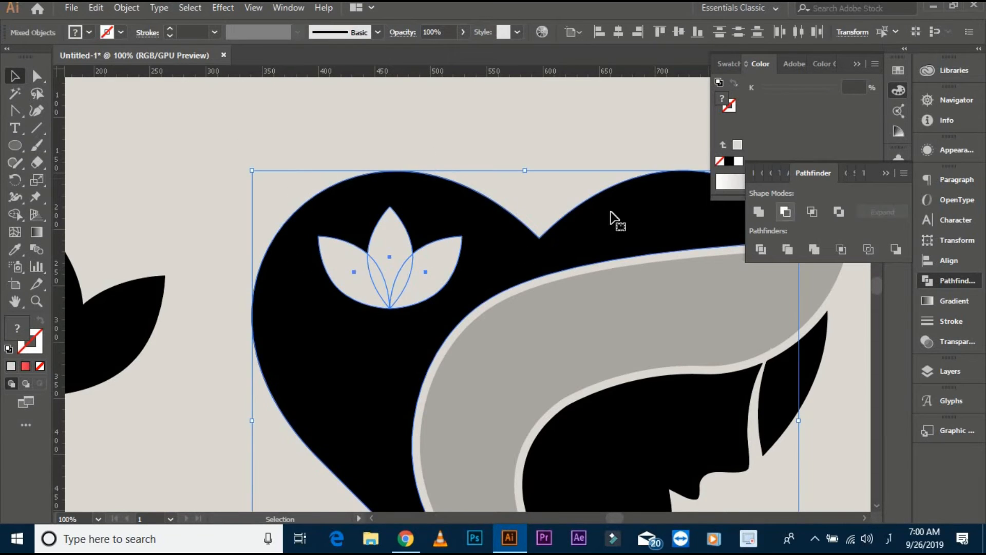
{"action": "left_click", "coordinate": [786, 212]}
{"action": "left_click", "coordinate": [36, 76]}
{"action": "scroll", "coordinate": [440, 324], "scroll_direction": "up", "scroll_amount": 3}
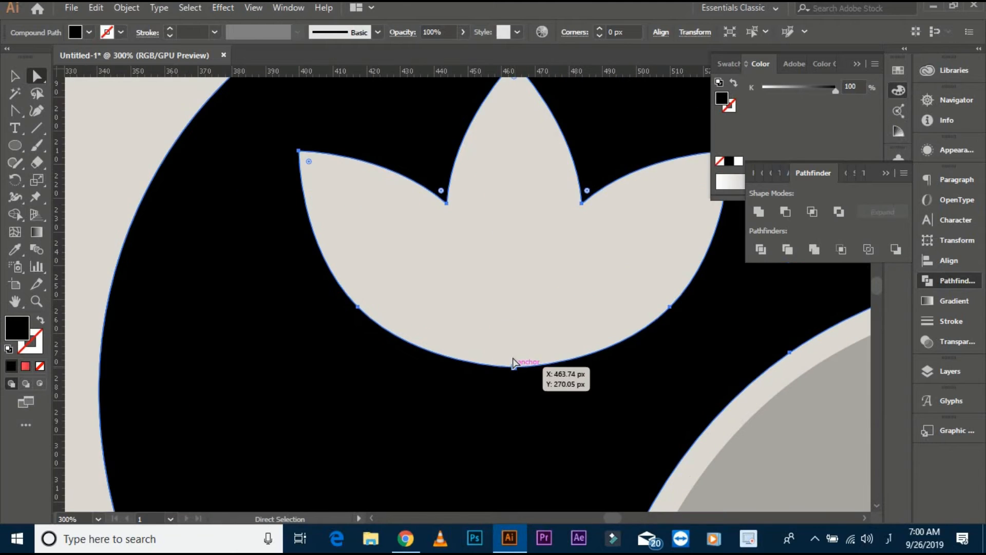
{"action": "left_click", "coordinate": [514, 366]}
{"action": "left_click", "coordinate": [529, 309]}
{"action": "scroll", "coordinate": [356, 277], "scroll_direction": "down", "scroll_amount": 4}
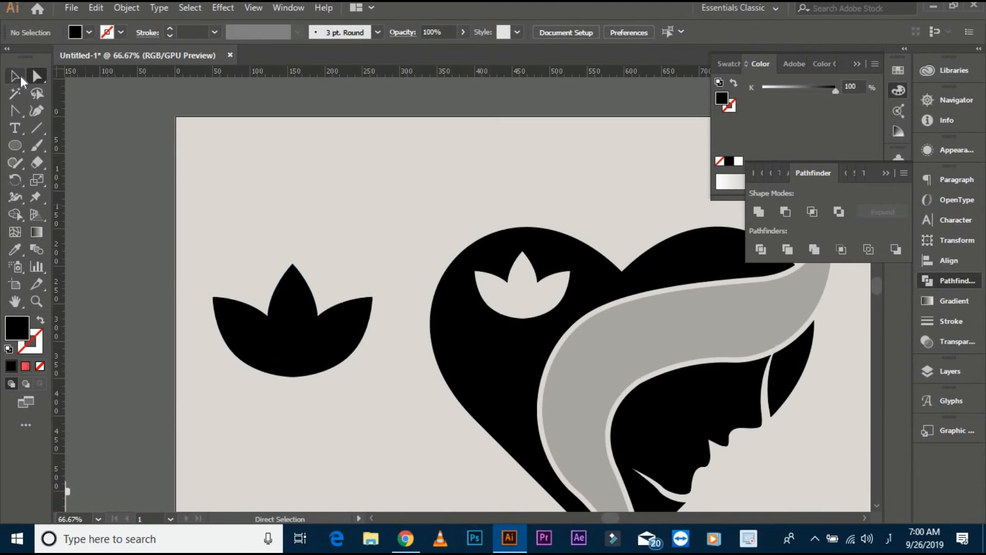
- Fill the black petals beside the heart with the light pink sampled from the rightmost colour swatch
{"action": "key", "text": "ctrl+minus"}
{"action": "left_click", "coordinate": [393, 282]}
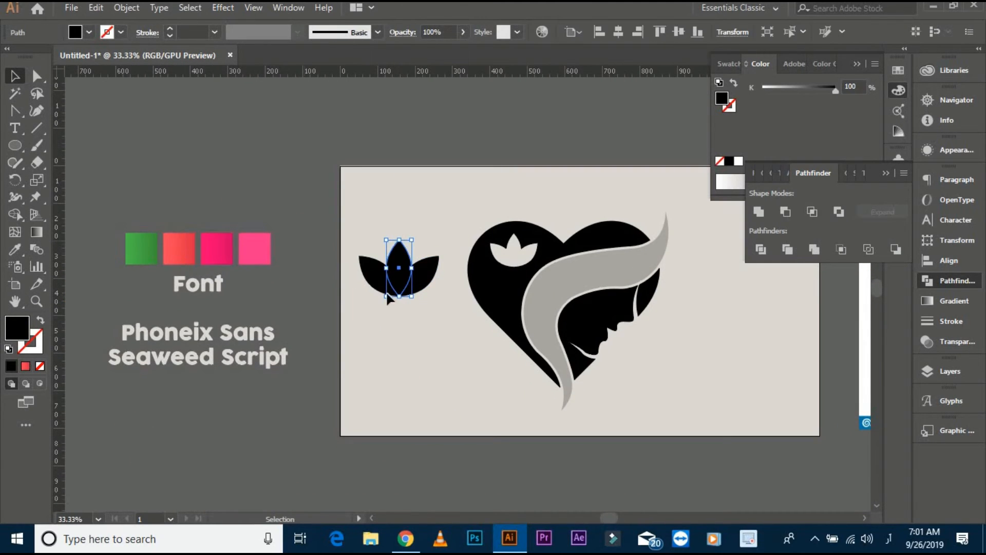
{"action": "left_click", "coordinate": [15, 250]}
{"action": "left_click", "coordinate": [254, 249]}
{"action": "left_click", "coordinate": [18, 80]}
{"action": "left_click", "coordinate": [430, 302]}
- Apply a linear gradient starting in pink to the flower's centre petal
{"action": "scroll", "coordinate": [420, 286], "scroll_direction": "up", "scroll_amount": 3}
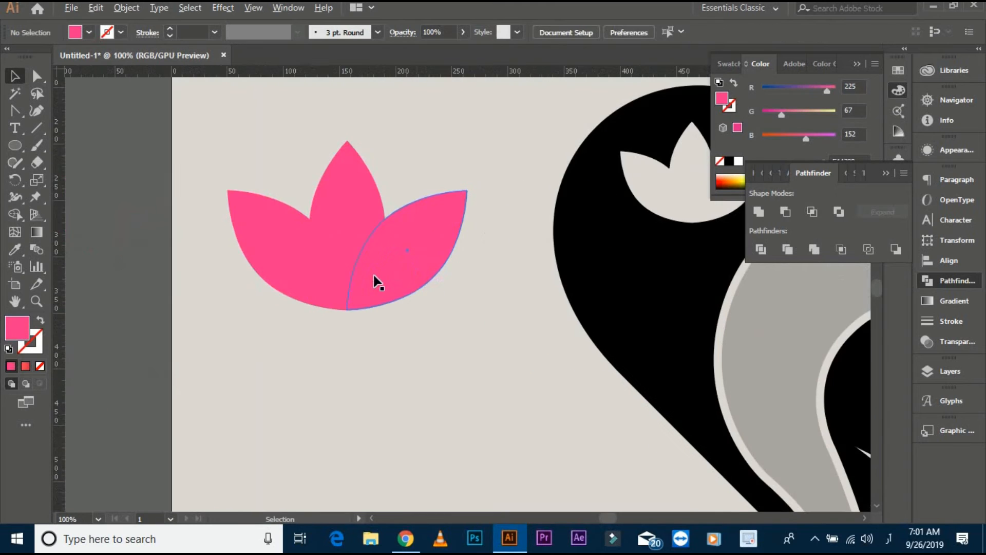
{"action": "left_click", "coordinate": [316, 271]}
{"action": "double_click", "coordinate": [17, 329]}
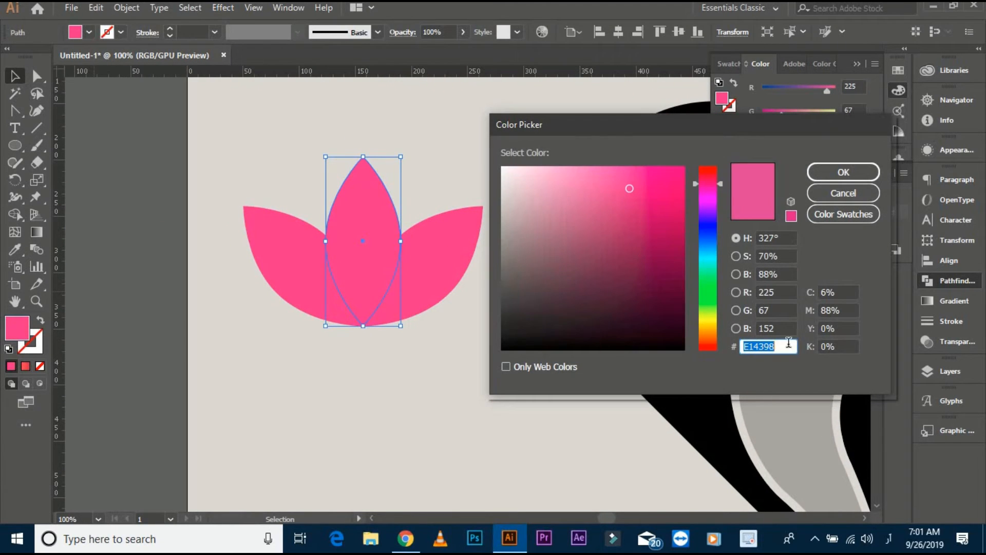
{"action": "left_click", "coordinate": [843, 193]}
{"action": "key", "text": "ctrl+F9"}
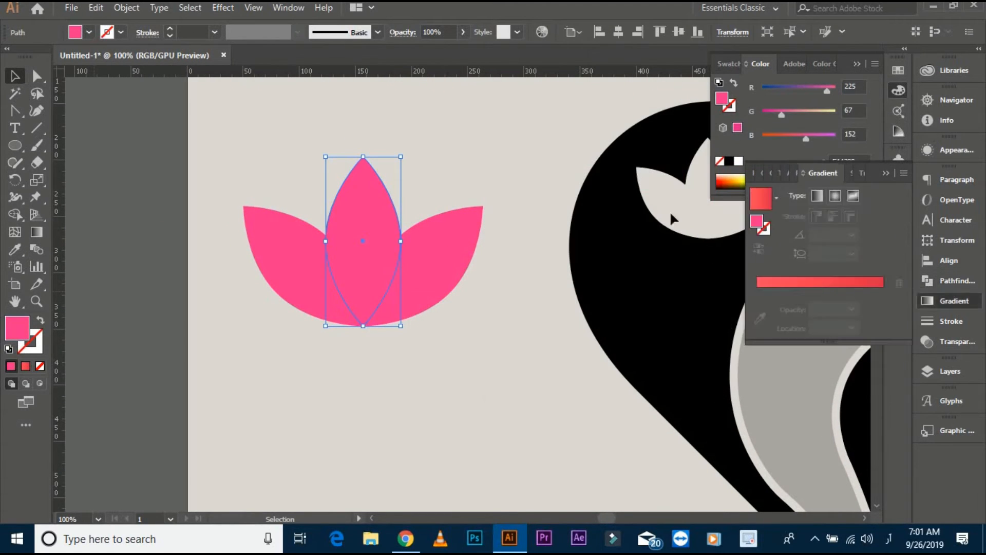
{"action": "left_click", "coordinate": [779, 291]}
{"action": "left_click", "coordinate": [899, 301]}
- Set the end stop of the centre petal's gradient to a darker pink, RGB 183, 41, 122
{"action": "left_click", "coordinate": [883, 308]}
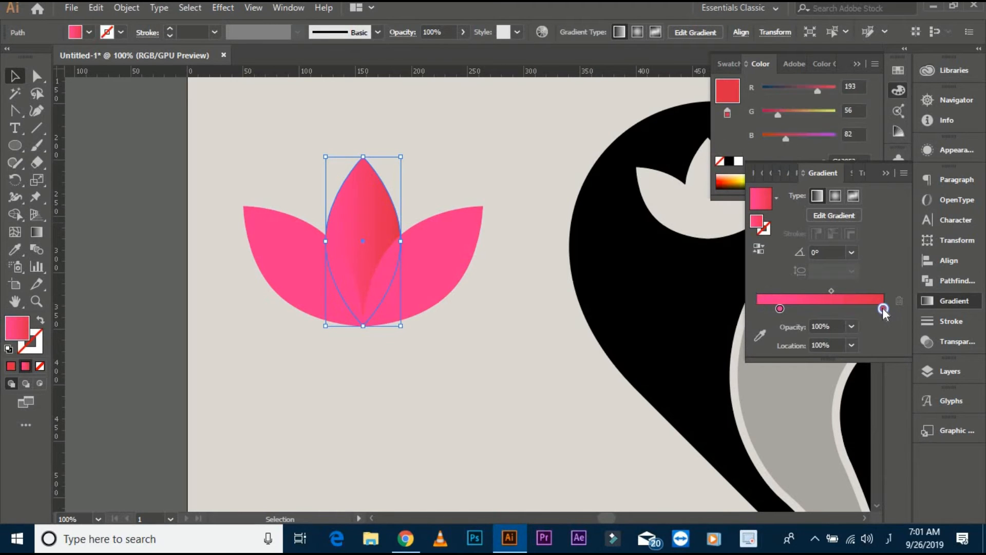
{"action": "double_click", "coordinate": [757, 221]}
{"action": "left_click", "coordinate": [629, 188]}
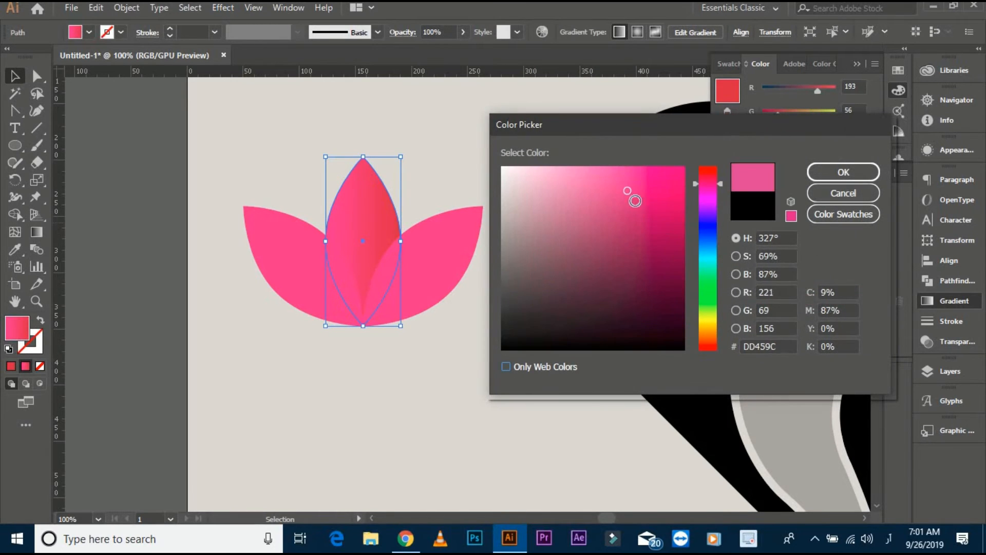
{"action": "left_click", "coordinate": [643, 218]}
{"action": "left_click", "coordinate": [844, 172]}
- Redirect the centre petal's gradient from tip to base at about -91.5° and set the light pink stop's location to about 8.91%
{"action": "left_click", "coordinate": [36, 232]}
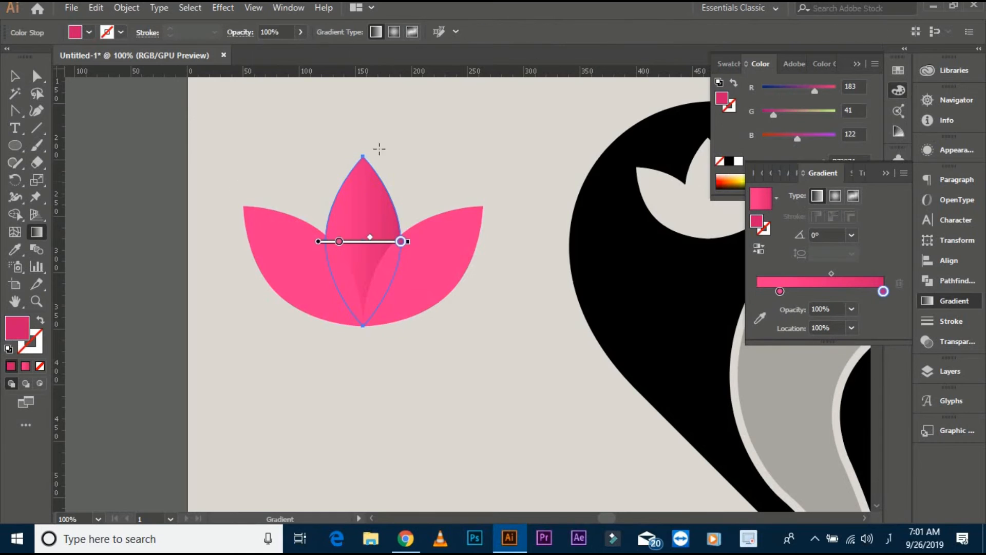
{"action": "left_click_drag", "start_coordinate": [362, 159], "coordinate": [359, 285]}
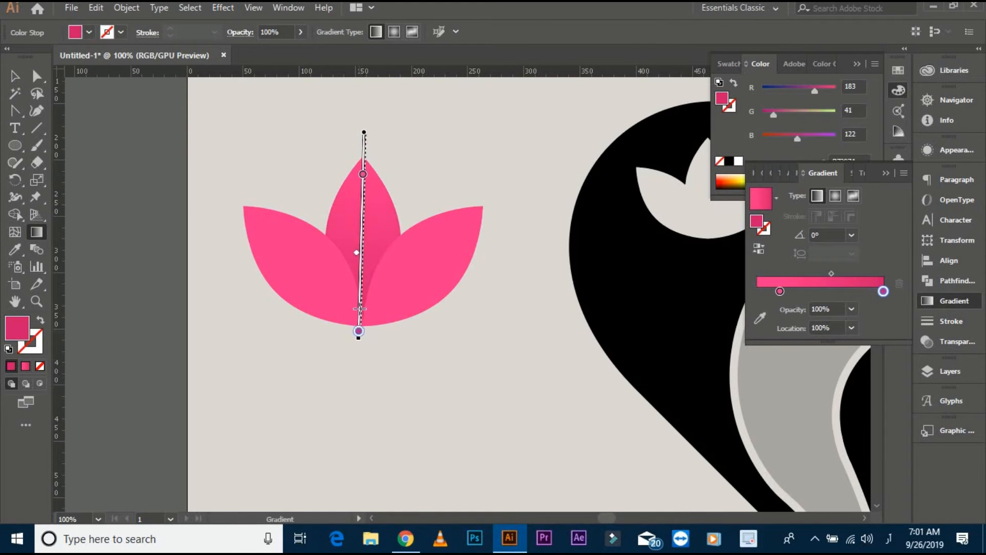
{"action": "left_click_drag", "start_coordinate": [366, 156], "coordinate": [365, 153]}
{"action": "left_click", "coordinate": [14, 75]}
{"action": "left_click", "coordinate": [202, 190]}
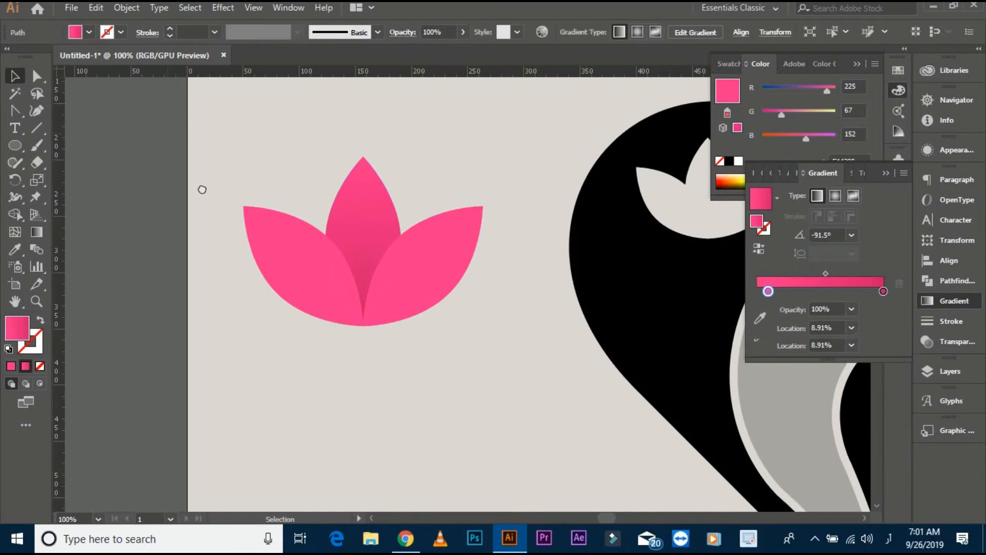
{"action": "left_click_drag", "start_coordinate": [244, 187], "coordinate": [226, 189]}
{"action": "left_click", "coordinate": [350, 211]}
{"action": "left_click", "coordinate": [409, 187]}
{"action": "left_click_drag", "start_coordinate": [409, 187], "coordinate": [417, 189]}
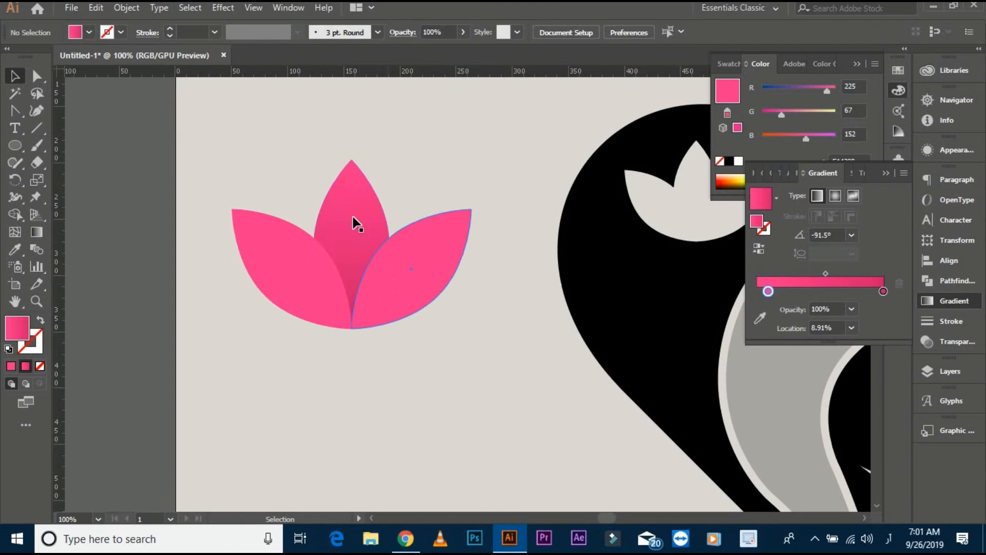
- Copy the centre petal, paste it in front and scale the copy down about its centre
{"action": "left_click", "coordinate": [353, 216]}
{"action": "left_click", "coordinate": [96, 7]}
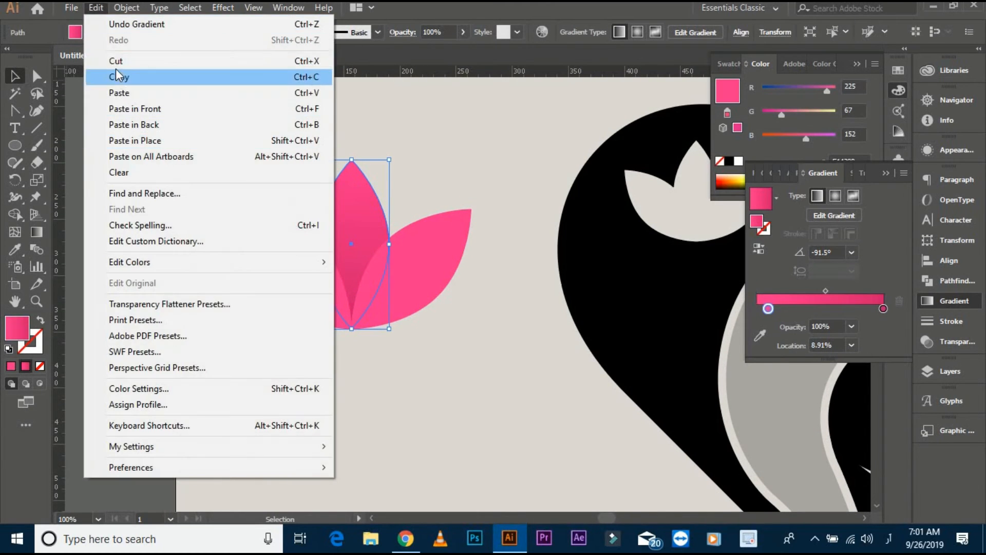
{"action": "left_click", "coordinate": [118, 72]}
{"action": "left_click", "coordinate": [96, 7]}
{"action": "left_click", "coordinate": [135, 108]}
{"action": "left_click_drag", "start_coordinate": [389, 328], "coordinate": [379, 307]}
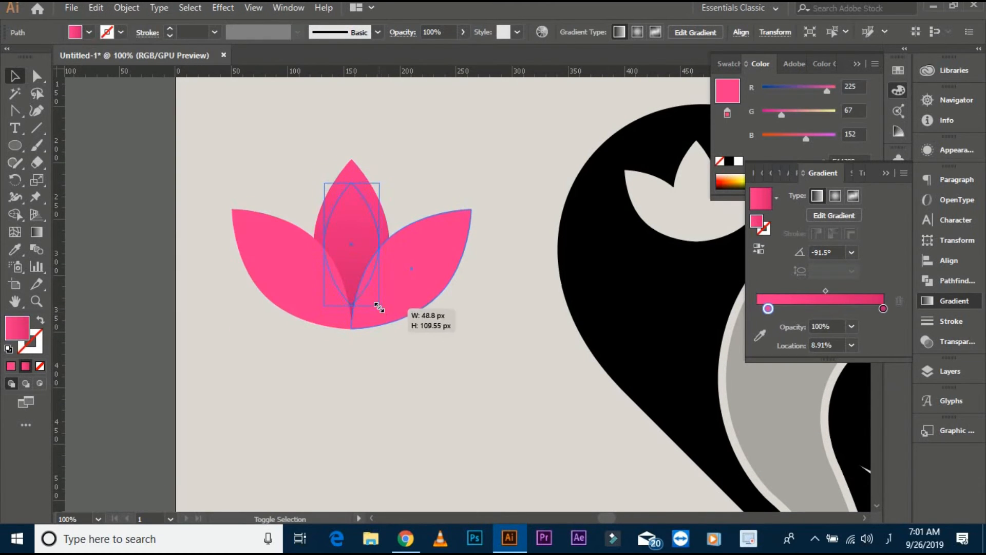
- Give the inner petal copy the background's light grey, swap it from fill to stroke and set the stroke weight to 7 pt
{"action": "left_click", "coordinate": [192, 142]}
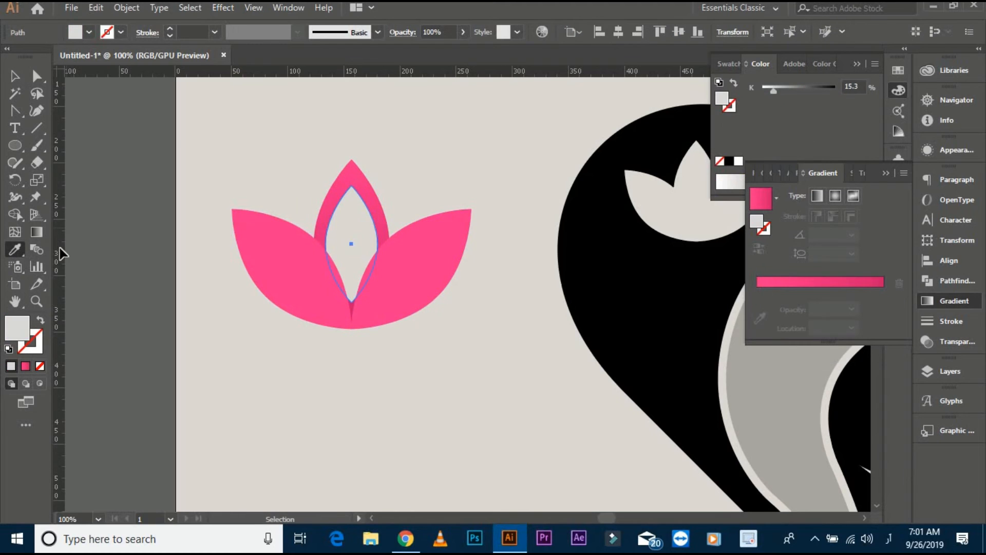
{"action": "left_click", "coordinate": [39, 320]}
{"action": "scroll", "coordinate": [201, 32], "scroll_direction": "up", "scroll_amount": 6}
{"action": "left_click", "coordinate": [253, 169]}
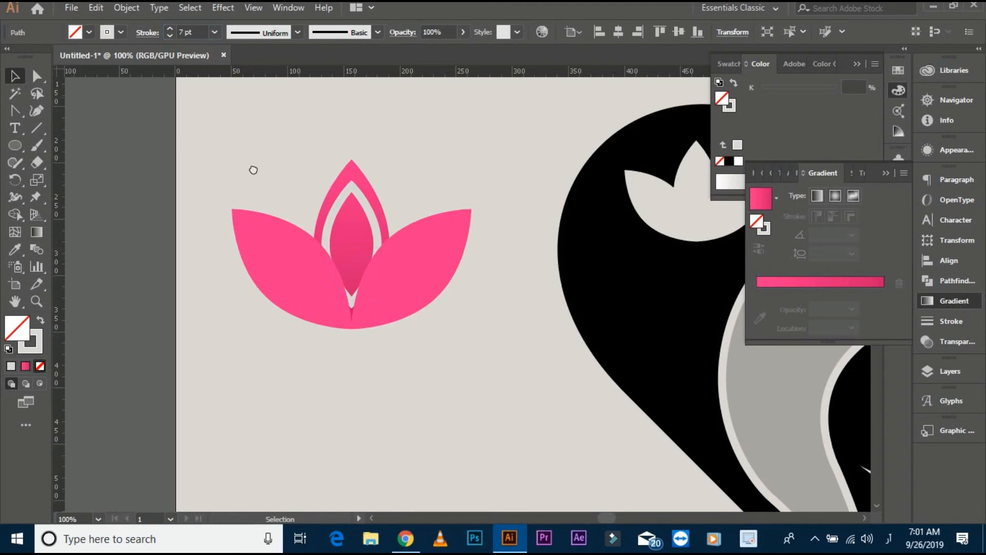
{"action": "left_click_drag", "start_coordinate": [253, 170], "coordinate": [242, 172]}
- Expand the 7 pt inner outline into a shape and subtract it from the centre petal with Minus Front
{"action": "left_click", "coordinate": [126, 7]}
{"action": "left_click", "coordinate": [206, 157]}
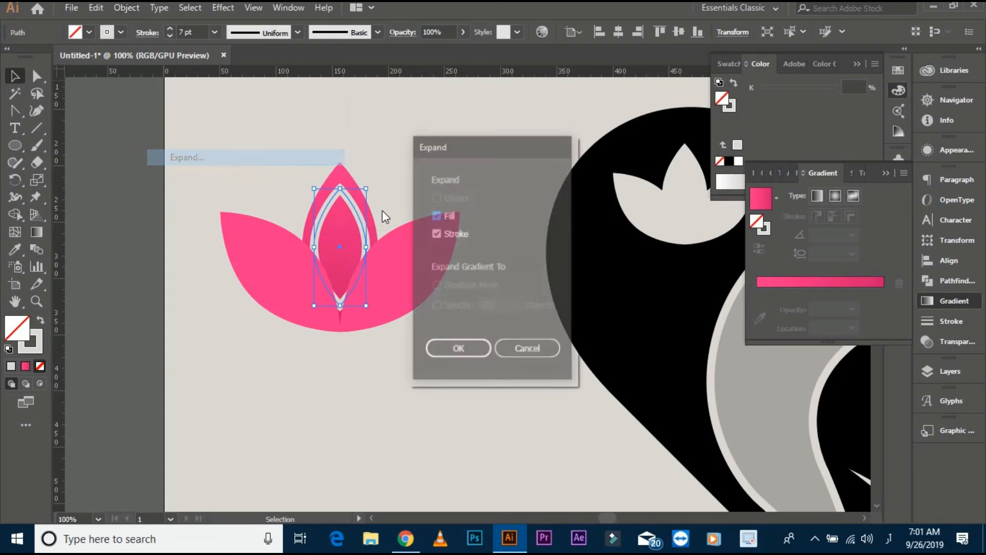
{"action": "left_click", "coordinate": [456, 348]}
{"action": "left_click_drag", "start_coordinate": [316, 134], "coordinate": [361, 201]}
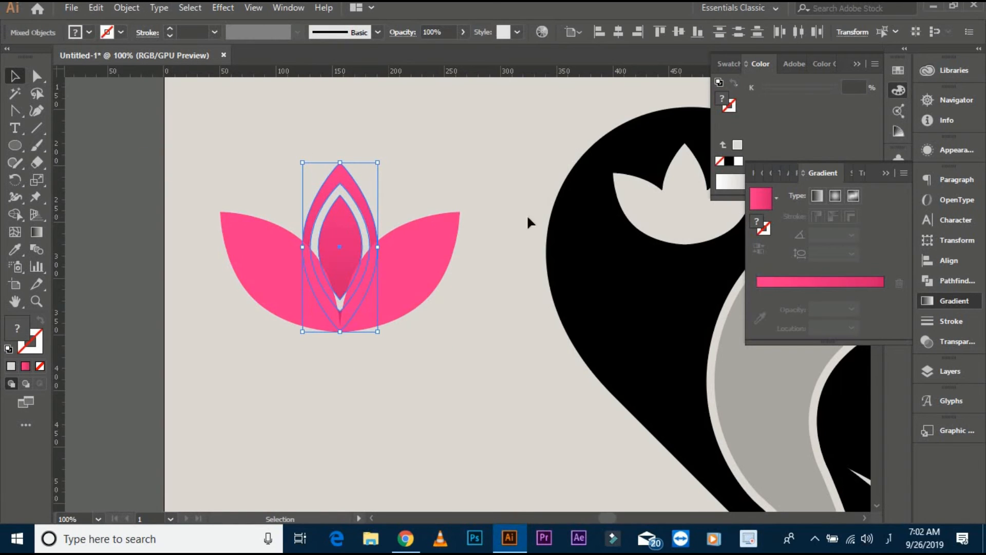
{"action": "left_click", "coordinate": [945, 282]}
{"action": "left_click", "coordinate": [786, 211]}
{"action": "left_click", "coordinate": [356, 160]}
{"action": "scroll", "coordinate": [200, 169], "scroll_direction": "left", "scroll_amount": 1}
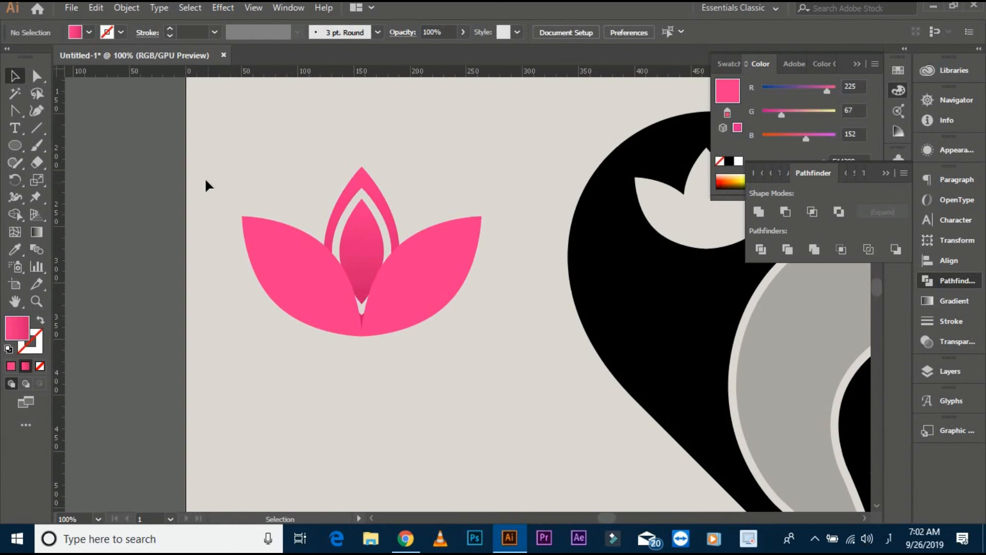
- Group all the petals of the pink lotus into a single object
{"action": "left_click_drag", "start_coordinate": [251, 158], "coordinate": [401, 295]}
{"action": "right_click", "coordinate": [400, 292]}
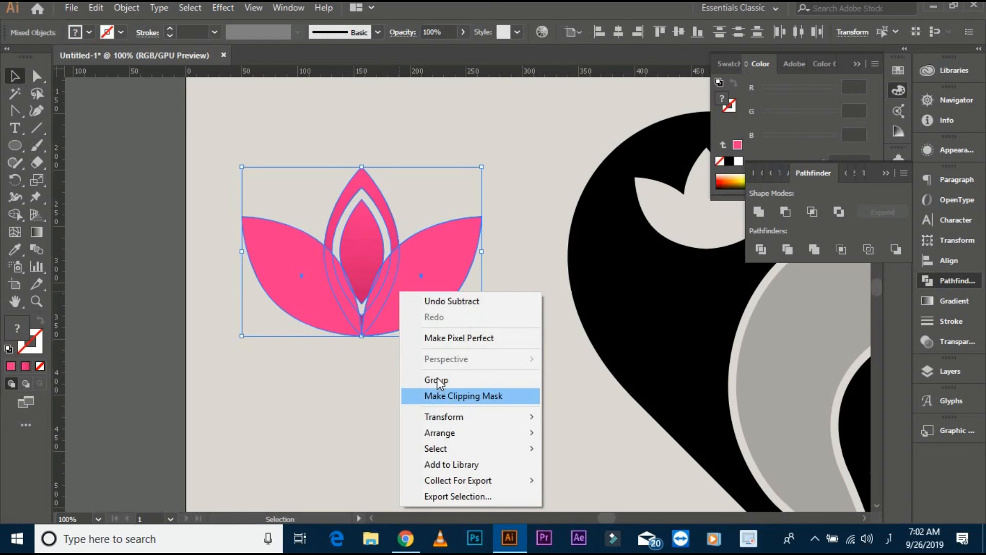
{"action": "left_click", "coordinate": [437, 378]}
{"action": "left_click", "coordinate": [365, 346]}
{"action": "scroll", "coordinate": [365, 348], "scroll_direction": "up", "scroll_amount": 3}
{"action": "scroll", "coordinate": [359, 379], "scroll_direction": "down", "scroll_amount": 1}
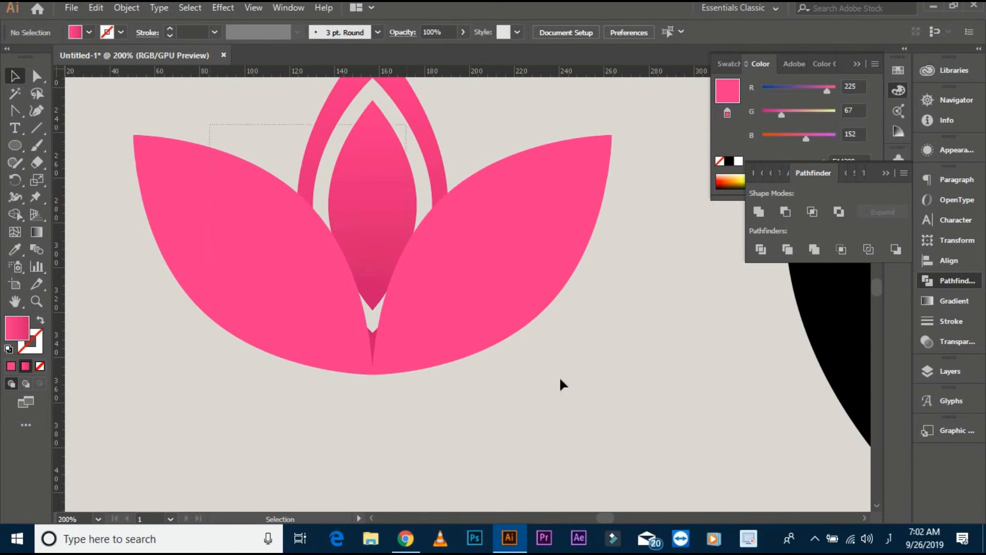
{"action": "left_click_drag", "start_coordinate": [561, 380], "coordinate": [561, 381]}
{"action": "right_click", "coordinate": [415, 231]}
{"action": "left_click", "coordinate": [456, 322]}
{"action": "left_click", "coordinate": [495, 414]}
{"action": "scroll", "coordinate": [355, 383], "scroll_direction": "down", "scroll_amount": 2}
- Move the pink lotus onto the flower cutout in the heart's upper left lobe, bring it to the front and shrink it to fit inside
{"action": "left_click_drag", "start_coordinate": [355, 380], "coordinate": [281, 361]}
{"action": "left_click_drag", "start_coordinate": [335, 304], "coordinate": [688, 251]}
{"action": "left_click_drag", "start_coordinate": [678, 283], "coordinate": [566, 350]}
{"action": "key", "text": "ctrl+shift+bracketright"}
{"action": "left_click_drag", "start_coordinate": [646, 384], "coordinate": [547, 353]}
{"action": "left_click", "coordinate": [630, 174]}
{"action": "scroll", "coordinate": [505, 289], "scroll_direction": "up", "scroll_amount": 2}
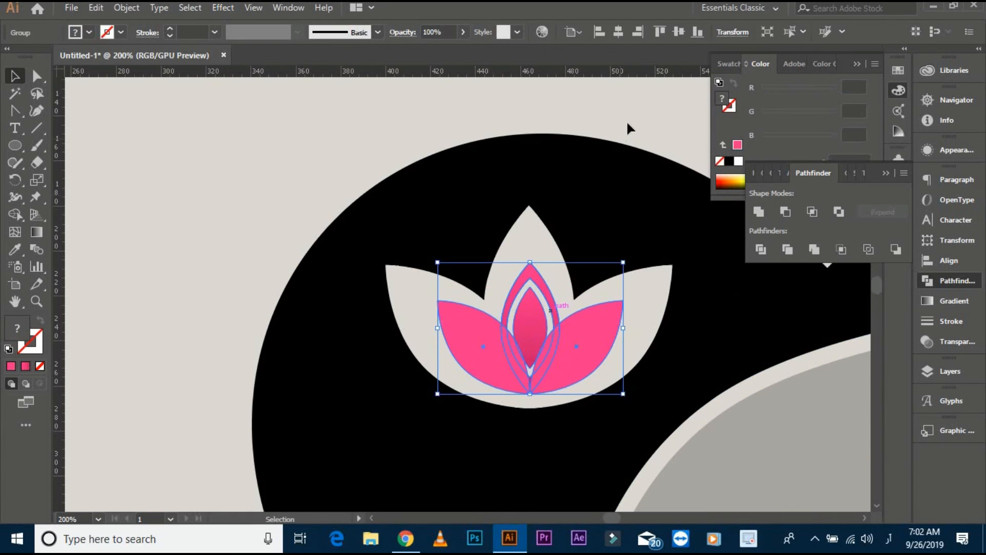
- Fill the black heart shape with the green swatch's gradient and run the gradient diagonally down from the upper left
{"action": "left_click", "coordinate": [627, 124]}
{"action": "scroll", "coordinate": [628, 125], "scroll_direction": "down", "scroll_amount": 2}
{"action": "left_click_drag", "start_coordinate": [636, 136], "coordinate": [410, 169]}
{"action": "left_click_drag", "start_coordinate": [449, 201], "coordinate": [509, 205]}
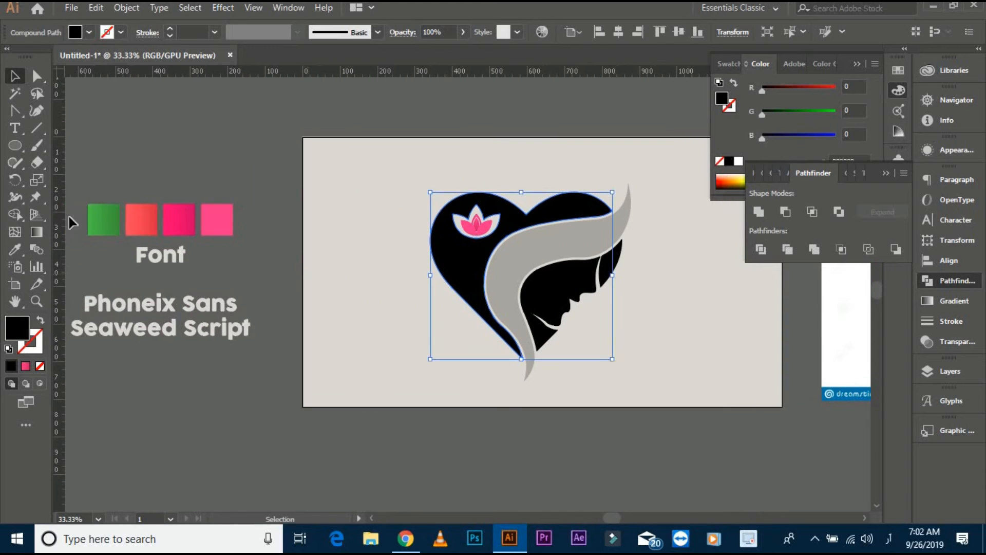
{"action": "left_click", "coordinate": [19, 250]}
{"action": "left_click", "coordinate": [103, 219]}
{"action": "left_click", "coordinate": [36, 233]}
{"action": "left_click_drag", "start_coordinate": [451, 145], "coordinate": [512, 279]}
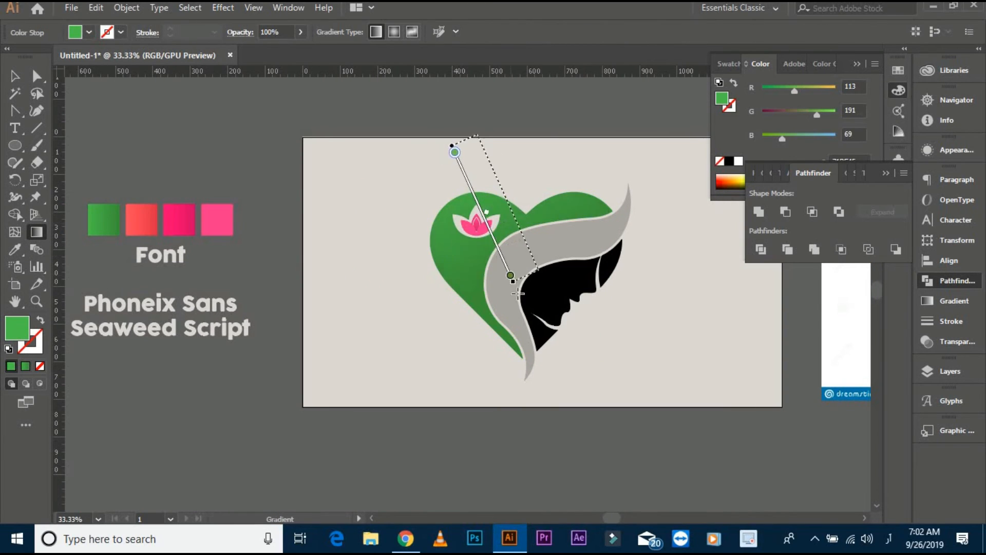
{"action": "left_click_drag", "start_coordinate": [478, 134], "coordinate": [549, 293]}
- Fill the grey hair band with the coral swatch's gradient and run the gradient diagonally down across it
{"action": "left_click", "coordinate": [15, 76]}
{"action": "left_click", "coordinate": [522, 254]}
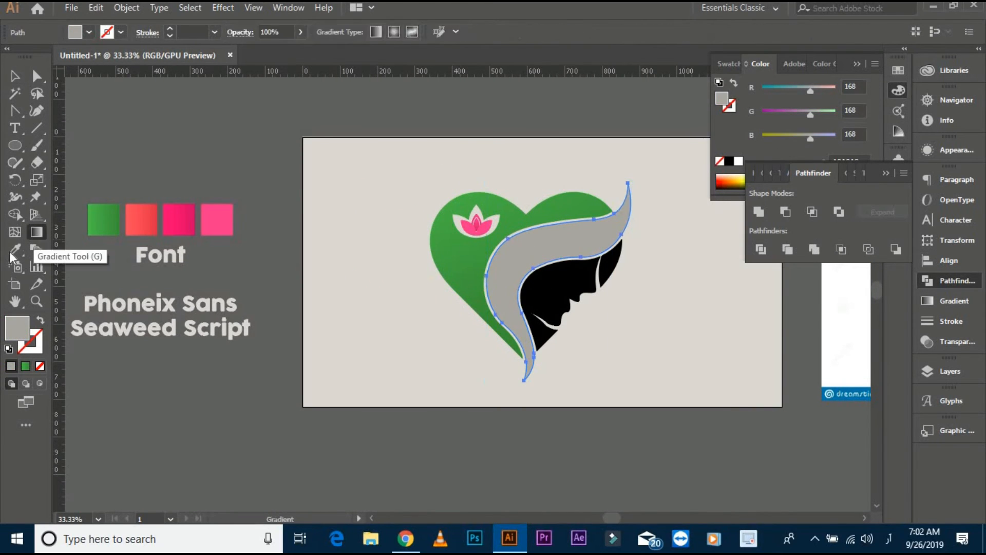
{"action": "left_click", "coordinate": [15, 249]}
{"action": "left_click", "coordinate": [152, 220]}
{"action": "key", "text": "g"}
{"action": "left_click_drag", "start_coordinate": [476, 172], "coordinate": [536, 339]}
{"action": "left_click_drag", "start_coordinate": [506, 147], "coordinate": [557, 323]}
- Group the black face pieces and fill them with the deep pink swatch's gradient, running it across the whole group
{"action": "left_click", "coordinate": [14, 76]}
{"action": "left_click", "coordinate": [423, 284]}
{"action": "left_click", "coordinate": [553, 284]}
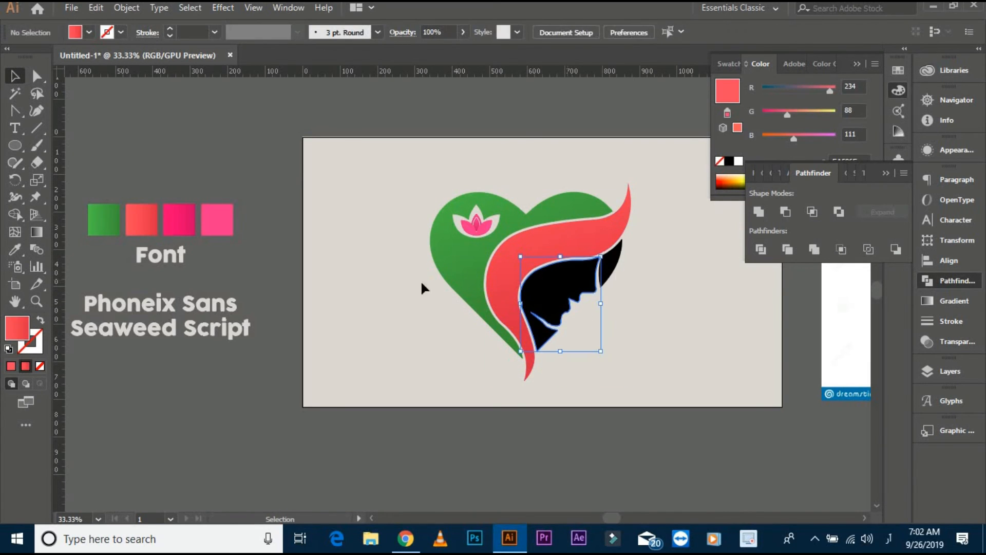
{"action": "left_click", "coordinate": [613, 264], "text": "shift"}
{"action": "key", "text": "ctrl+g"}
{"action": "key", "text": "i"}
{"action": "left_click", "coordinate": [179, 219]}
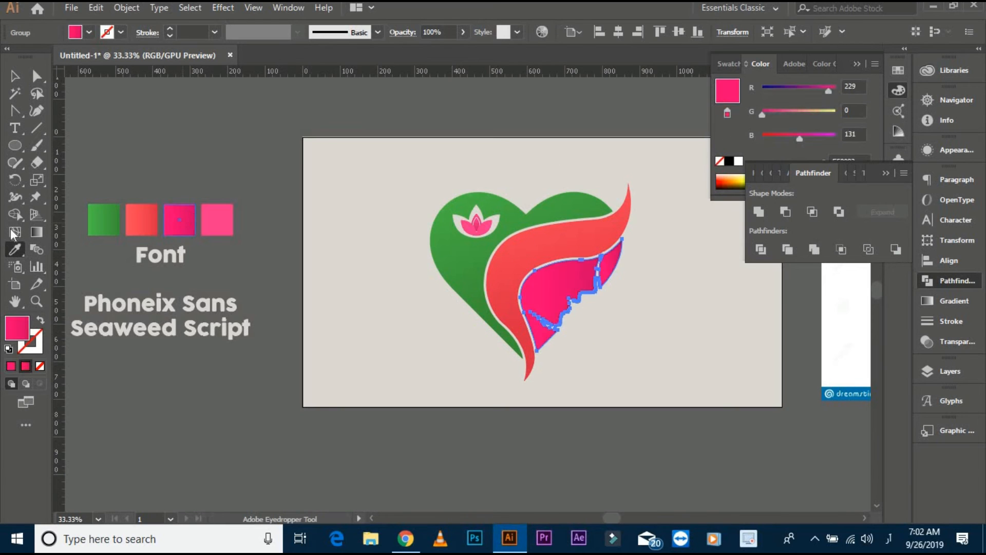
{"action": "key", "text": "g"}
{"action": "left_click", "coordinate": [567, 257]}
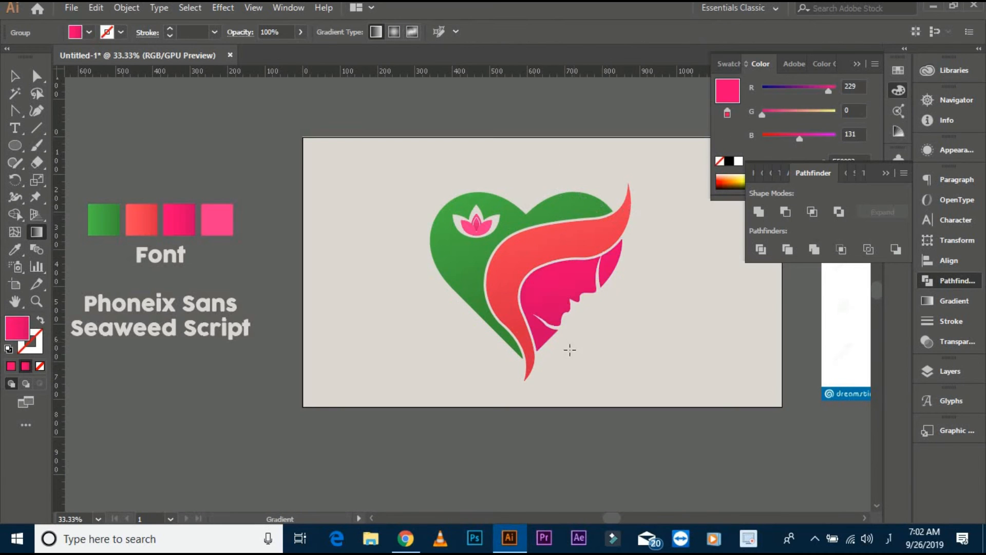
- Group the green heart, coral hair, pink face and lotus into one emblem
{"action": "left_click", "coordinate": [22, 73]}
{"action": "left_click", "coordinate": [354, 185]}
{"action": "scroll", "coordinate": [589, 273], "scroll_direction": "up", "scroll_amount": 3}
{"action": "left_click_drag", "start_coordinate": [330, 204], "coordinate": [409, 289]}
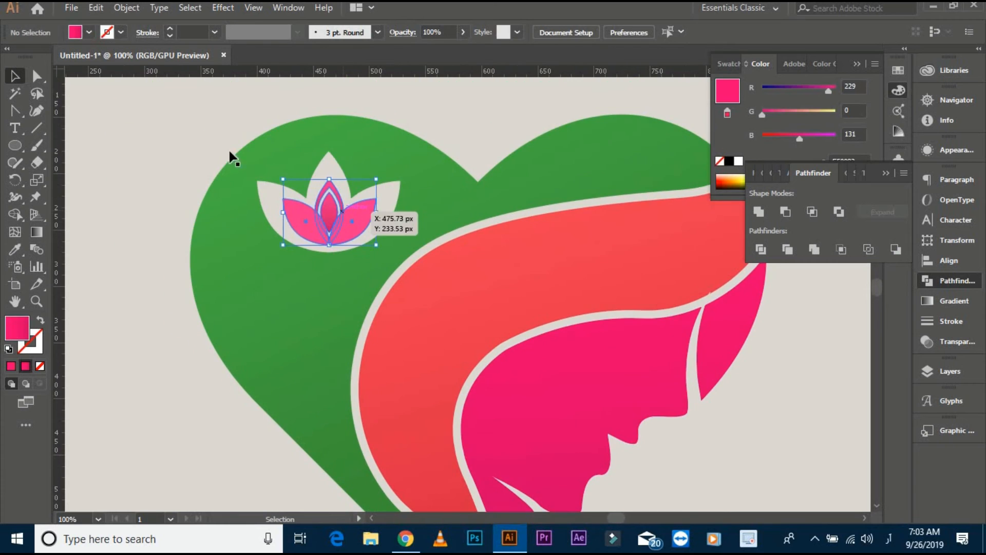
{"action": "scroll", "coordinate": [187, 144], "scroll_direction": "down", "scroll_amount": 2}
{"action": "left_click_drag", "start_coordinate": [187, 145], "coordinate": [233, 156]}
{"action": "left_click_drag", "start_coordinate": [194, 141], "coordinate": [636, 402]}
{"action": "right_click", "coordinate": [376, 217]}
{"action": "left_click", "coordinate": [419, 306]}
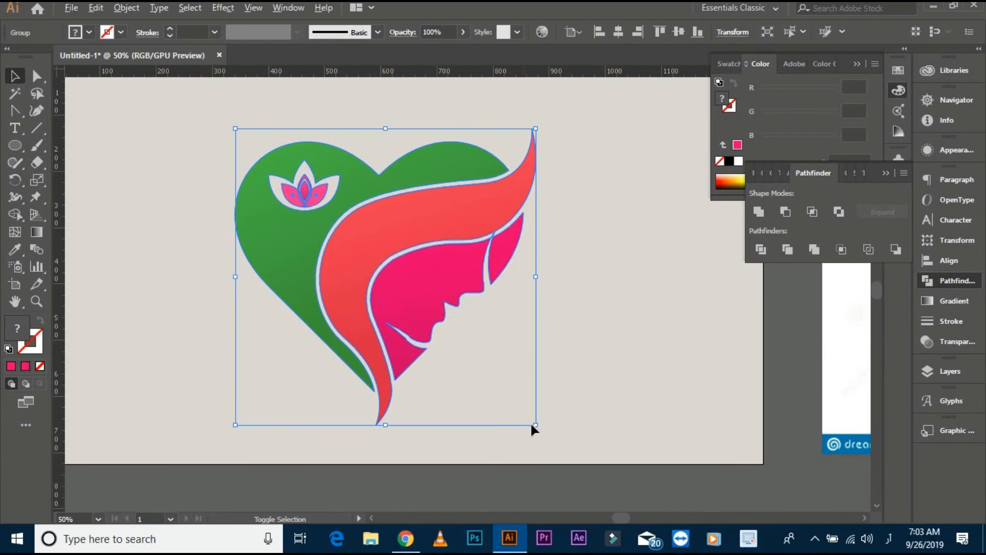
- Shrink the heart emblem to about half its size and move it to the upper centre of the artboard
{"action": "left_click_drag", "start_coordinate": [535, 425], "coordinate": [508, 340]}
{"action": "left_click", "coordinate": [514, 329]}
{"action": "left_click_drag", "start_coordinate": [405, 243], "coordinate": [476, 242]}
{"action": "left_click_drag", "start_coordinate": [569, 390], "coordinate": [566, 335]}
{"action": "left_click", "coordinate": [574, 380]}
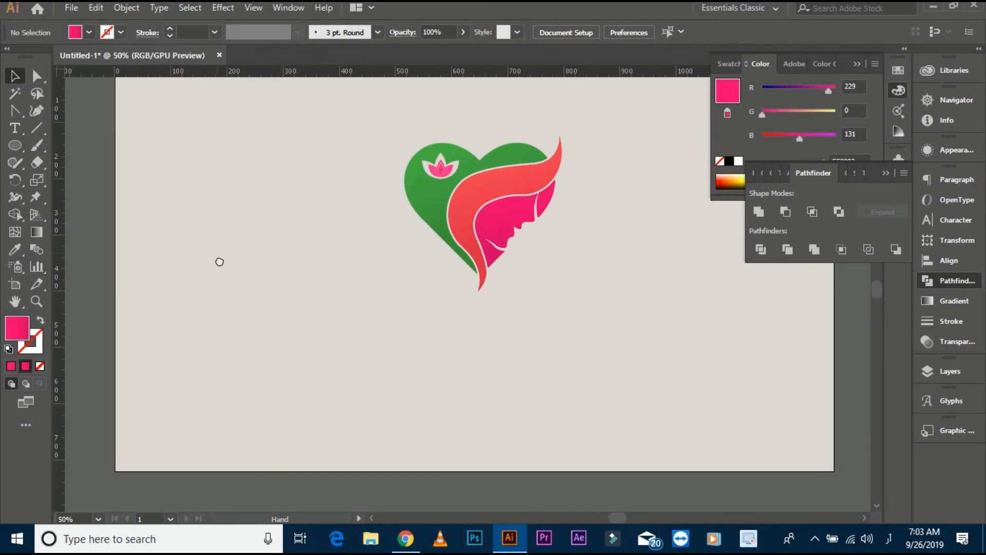
- Place a text object below the emblem, switch the keyboard input language to English and enter "Nu"
{"action": "left_click_drag", "start_coordinate": [220, 262], "coordinate": [235, 288]}
{"action": "left_click", "coordinate": [13, 130]}
{"action": "scroll", "coordinate": [208, 198], "scroll_direction": "down", "scroll_amount": 2}
{"action": "left_click_drag", "start_coordinate": [209, 200], "coordinate": [293, 220]}
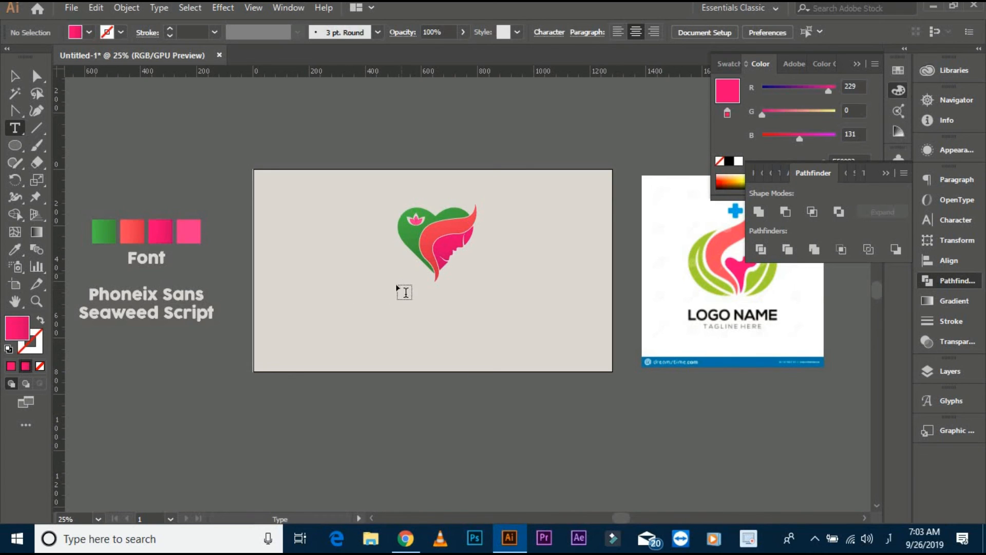
{"action": "left_click", "coordinate": [380, 317]}
{"action": "scroll", "coordinate": [380, 317], "scroll_direction": "up", "scroll_amount": 4}
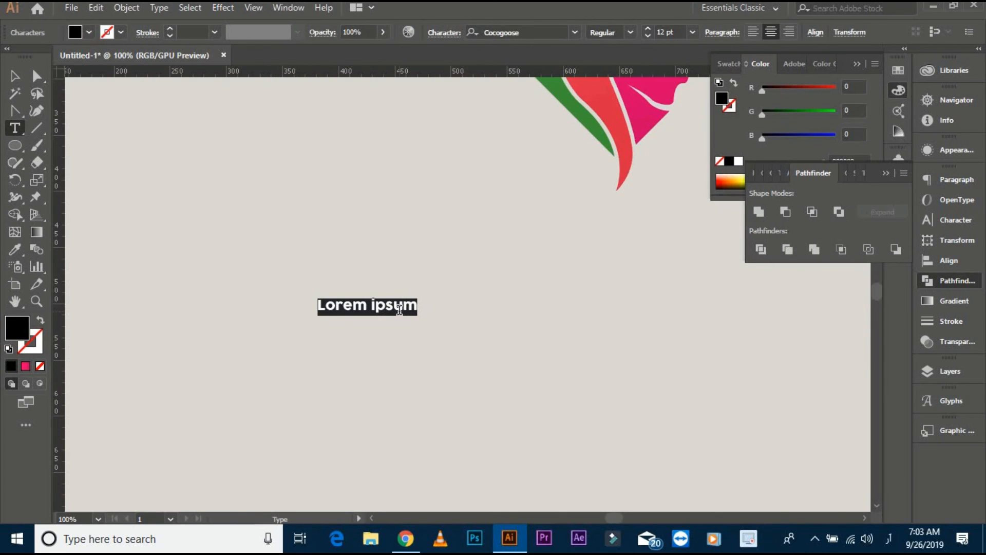
{"action": "left_click", "coordinate": [888, 535]}
{"action": "left_click", "coordinate": [886, 416]}
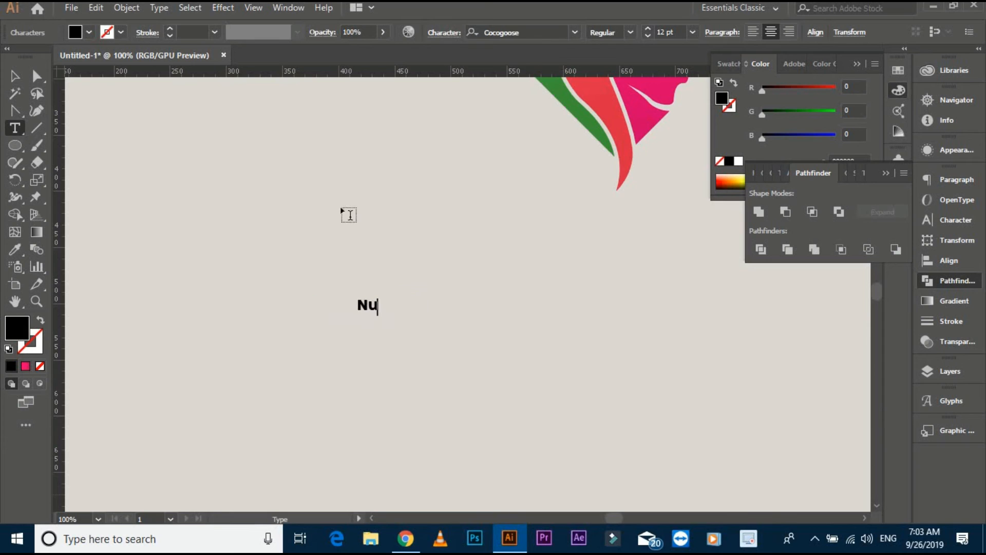
- Set the "Nu" text in the Phoenix Sans font and enlarge it to about 159 pt beneath the emblem
{"action": "key", "text": "ctrl+minus"}
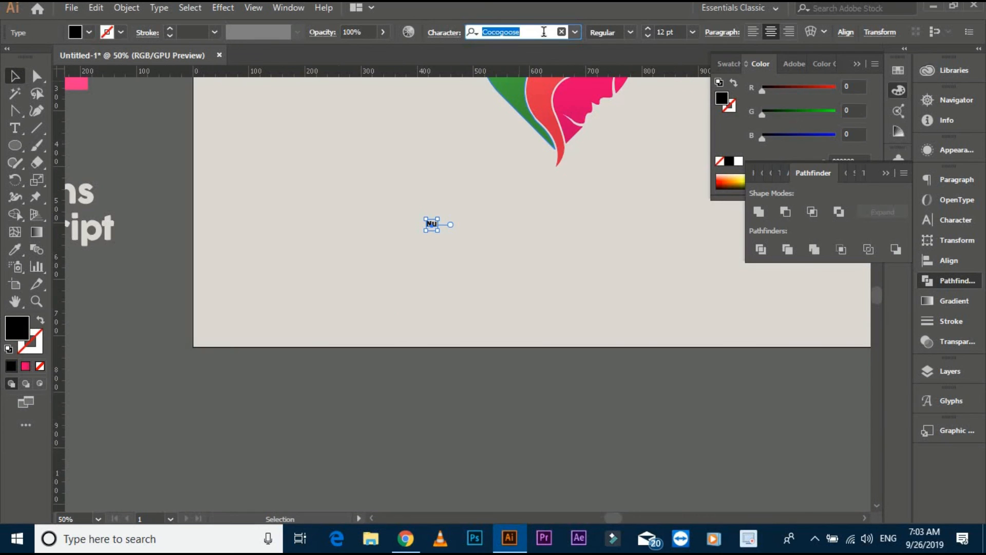
{"action": "type", "text": "phoenix"}
{"action": "key", "text": "Return"}
{"action": "scroll", "coordinate": [438, 211], "scroll_direction": "up", "scroll_amount": 4}
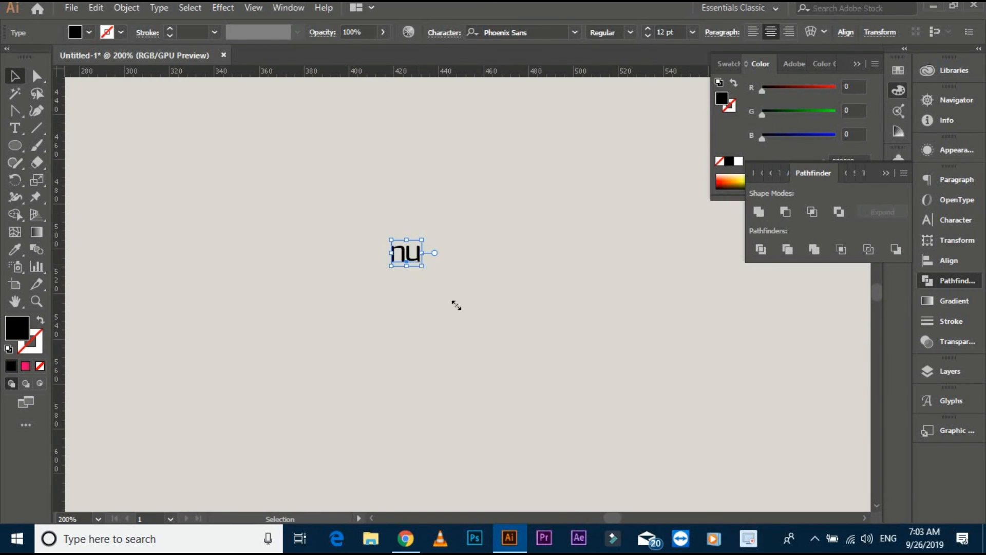
{"action": "left_click_drag", "start_coordinate": [456, 305], "coordinate": [536, 278]}
{"action": "key", "text": "ctrl+minus"}
{"action": "key", "text": "ctrl+minus"}
{"action": "left_click_drag", "start_coordinate": [380, 270], "coordinate": [421, 352]}
{"action": "left_click", "coordinate": [420, 352]}
- Duplicate the "nu" text to its right and change the copy's wording to "Wyn"
{"action": "left_click_drag", "start_coordinate": [376, 300], "coordinate": [619, 288]}
{"action": "double_click", "coordinate": [608, 289]}
{"action": "key", "text": "ctrl+a"}
{"action": "type", "text": "w"}
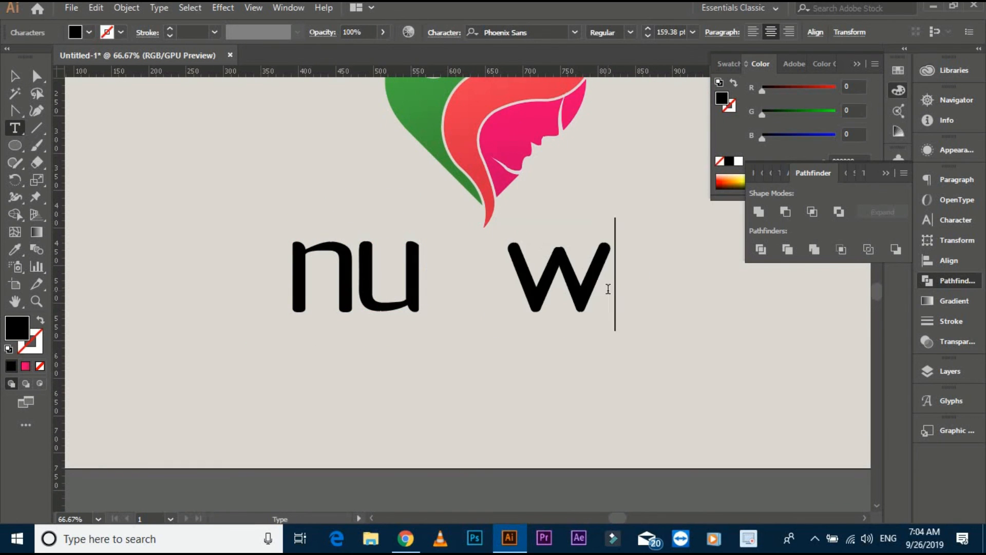
{"action": "type", "text": "yn"}
{"action": "key", "text": "Escape"}
- Set the "Wyn" text in the Seaweed Script font and convert the words to outlines
{"action": "left_click", "coordinate": [535, 33]}
{"action": "type", "text": "sea"}
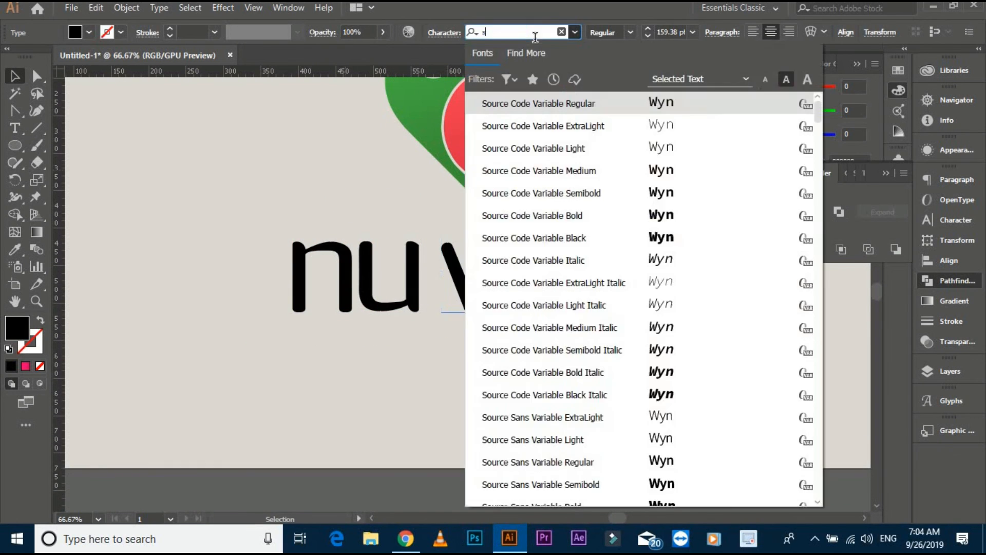
{"action": "left_click", "coordinate": [567, 104]}
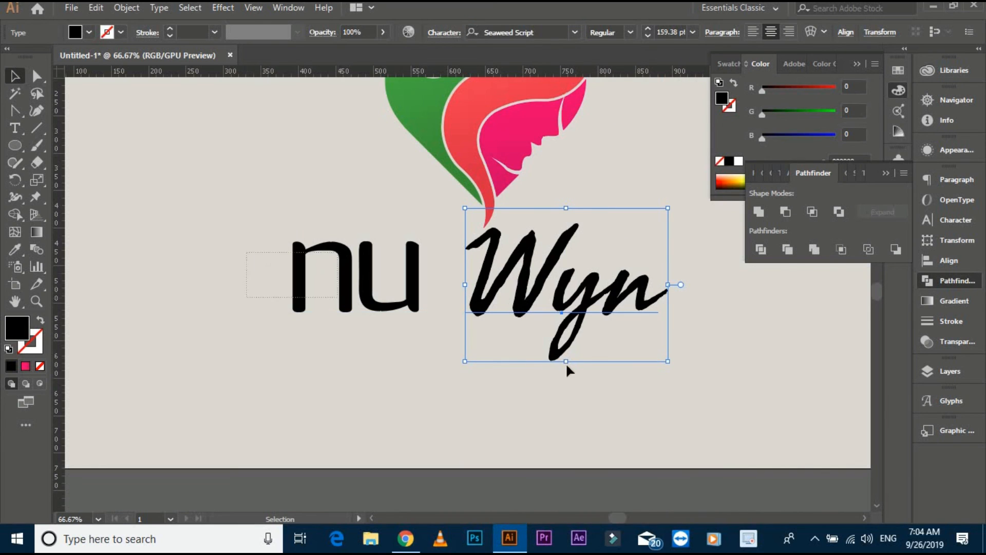
{"action": "right_click", "coordinate": [535, 303]}
{"action": "left_click", "coordinate": [618, 125]}
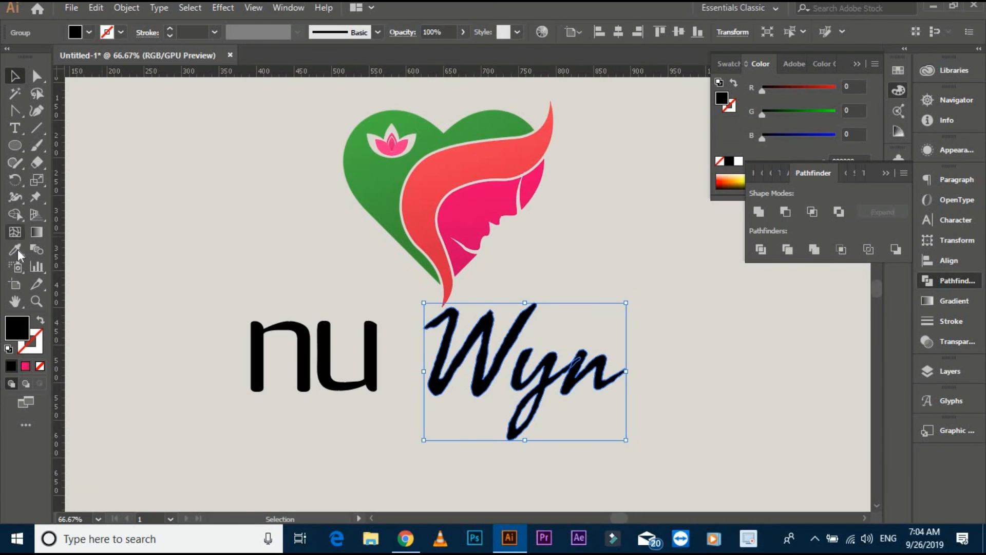
- Fill the "Wyn" lettering with the coral gradient sampled from the hair band
{"action": "left_click", "coordinate": [16, 250]}
{"action": "left_click", "coordinate": [454, 172]}
{"action": "key", "text": "v"}
{"action": "left_click", "coordinate": [216, 149]}
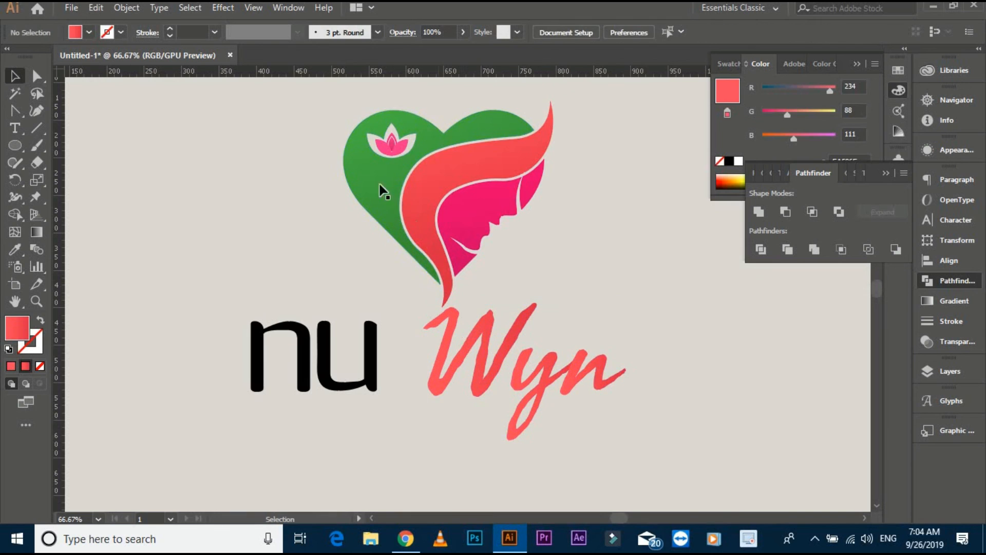
{"action": "left_click", "coordinate": [380, 191]}
{"action": "left_click", "coordinate": [16, 250]}
{"action": "left_click", "coordinate": [368, 188]}
{"action": "key", "text": "ctrl+z"}
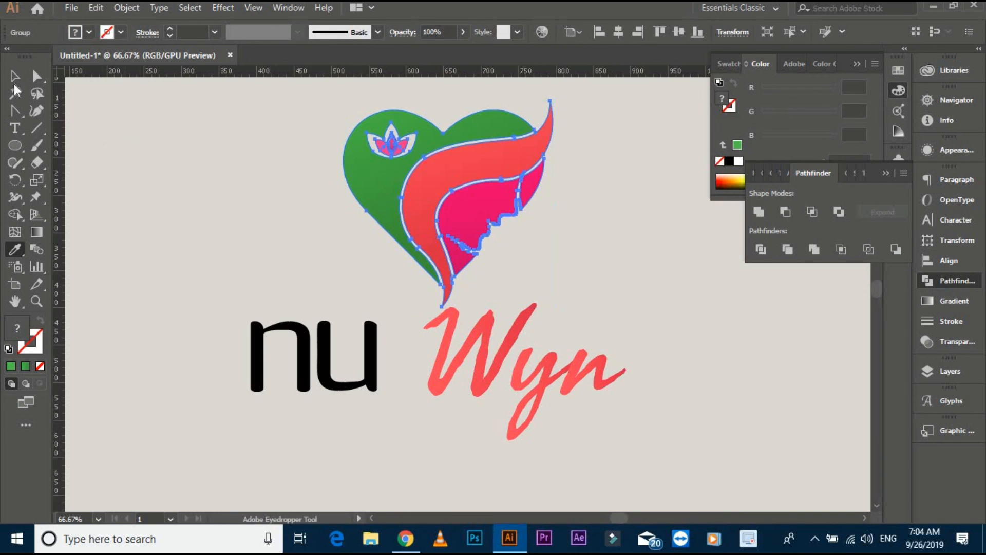
- Fill the "nu" lettering with the green gradient sampled from the heart
{"action": "left_click", "coordinate": [15, 78]}
{"action": "left_click", "coordinate": [273, 157]}
{"action": "left_click", "coordinate": [258, 345]}
{"action": "left_click", "coordinate": [16, 249]}
{"action": "left_click", "coordinate": [361, 174]}
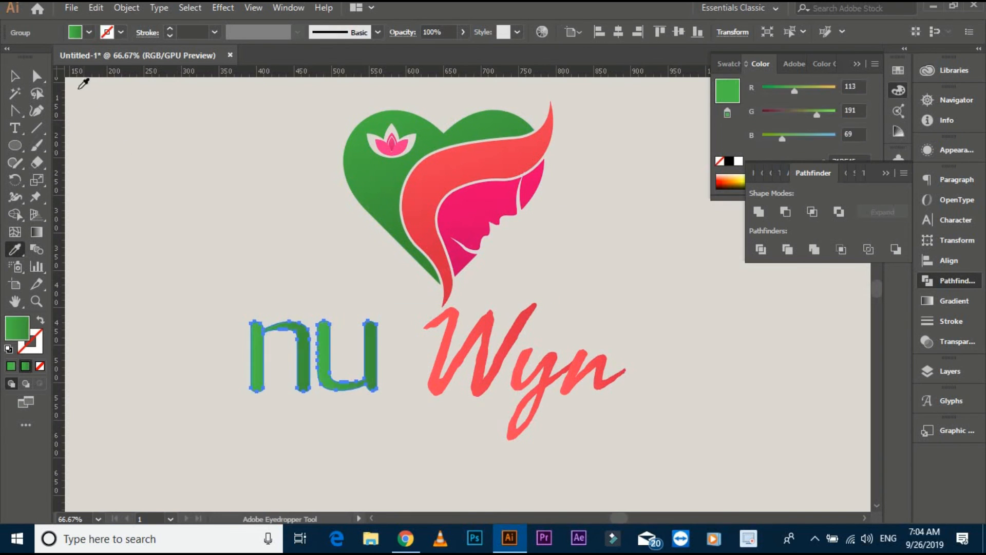
- Run the gradients diagonally across both words, then group the words and shrink them to fit directly beneath the heart
{"action": "left_click_drag", "start_coordinate": [204, 347], "coordinate": [563, 421]}
{"action": "left_click", "coordinate": [36, 232]}
{"action": "left_click_drag", "start_coordinate": [231, 268], "coordinate": [537, 408]}
{"action": "left_click", "coordinate": [15, 77]}
{"action": "right_click", "coordinate": [366, 362]}
{"action": "left_click", "coordinate": [416, 227]}
{"action": "left_click_drag", "start_coordinate": [466, 368], "coordinate": [491, 345]}
{"action": "left_click", "coordinate": [341, 248]}
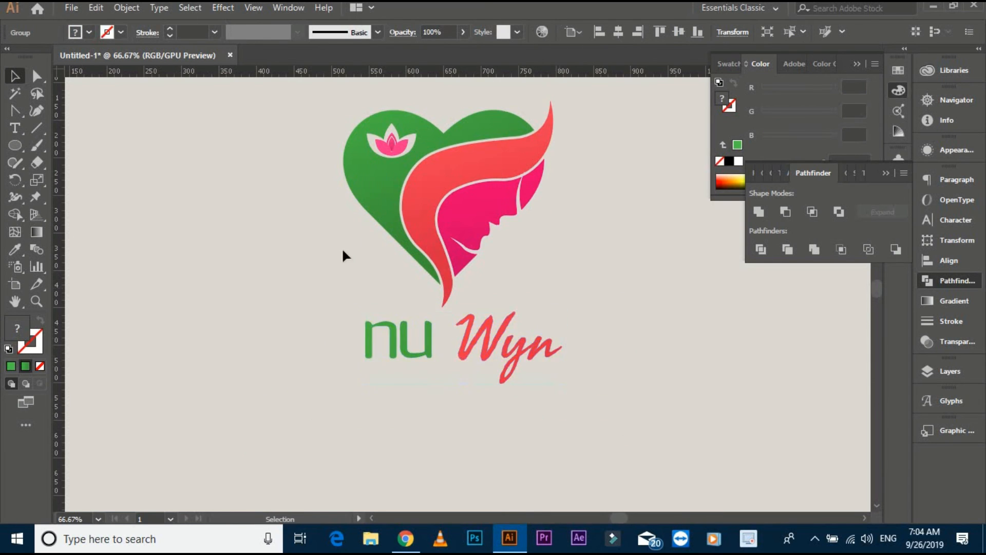
- Move the "nu Wyn" lettering slightly down to widen the gap below the heart emblem
{"action": "left_click_drag", "start_coordinate": [205, 153], "coordinate": [567, 393]}
{"action": "left_click", "coordinate": [642, 207]}
{"action": "key", "text": "ctrl+minus"}
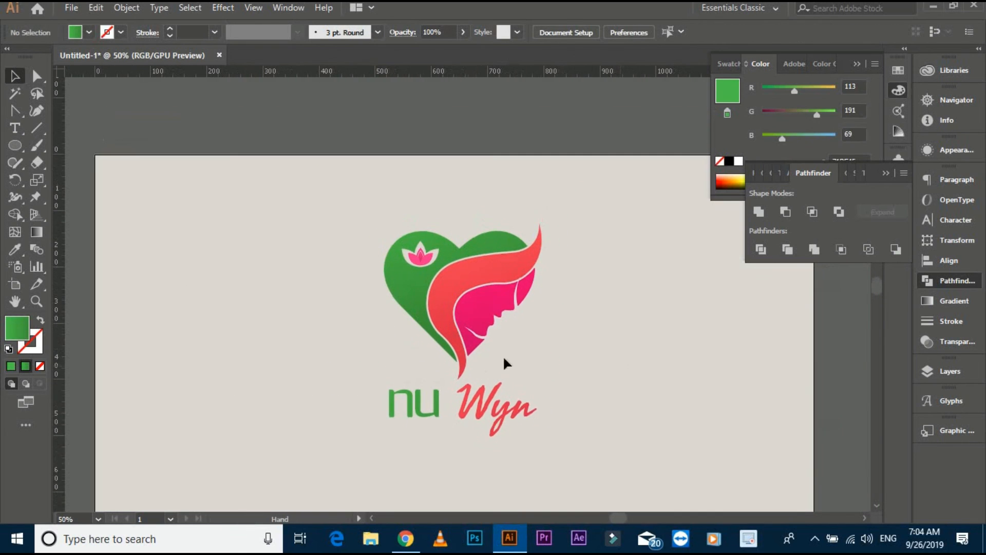
{"action": "left_click_drag", "start_coordinate": [478, 411], "coordinate": [477, 420]}
{"action": "left_click", "coordinate": [541, 337]}
{"action": "left_click_drag", "start_coordinate": [541, 337], "coordinate": [532, 306]}
- Centre the emblem and the "nu Wyn" lettering horizontally on each other and group them into one logo
{"action": "left_click_drag", "start_coordinate": [318, 170], "coordinate": [565, 437]}
{"action": "left_click", "coordinate": [457, 265]}
{"action": "left_click", "coordinate": [629, 32]}
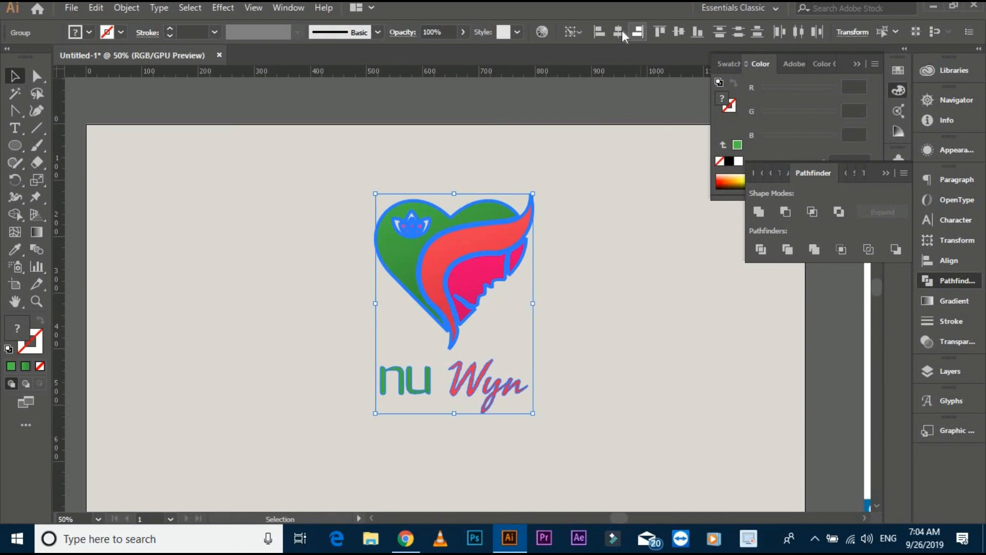
{"action": "left_click", "coordinate": [631, 164]}
{"action": "right_click", "coordinate": [442, 249]}
{"action": "left_click", "coordinate": [477, 341]}
{"action": "left_click", "coordinate": [311, 305]}
- Centre the grouped logo horizontally and vertically on the beige background rectangle
{"action": "key", "text": "ctrl+plus"}
{"action": "key", "text": "ctrl+plus"}
{"action": "key", "text": "ctrl+plus"}
{"action": "key", "text": "ctrl+plus"}
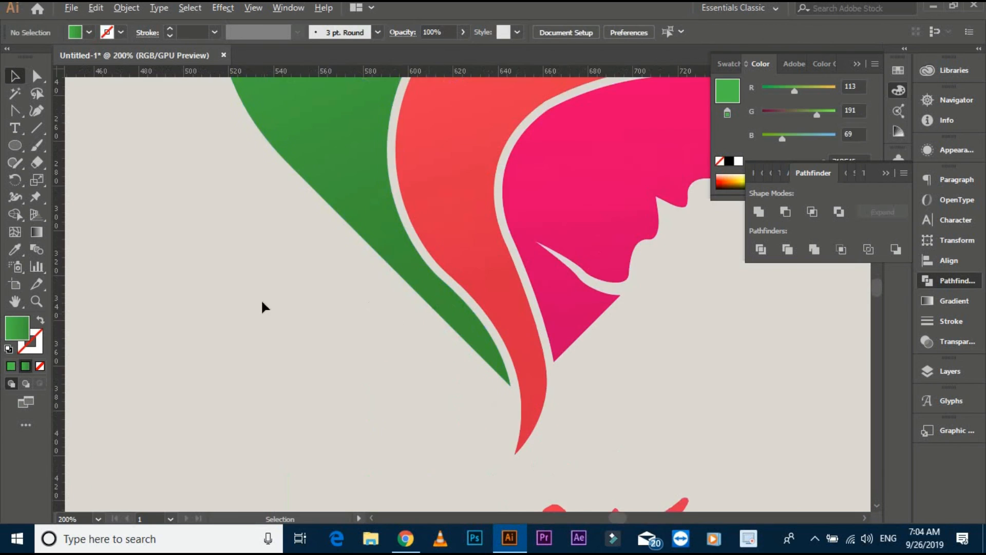
{"action": "key", "text": "ctrl+0"}
{"action": "key", "text": "ctrl+a"}
{"action": "key", "text": "ctrl+minus"}
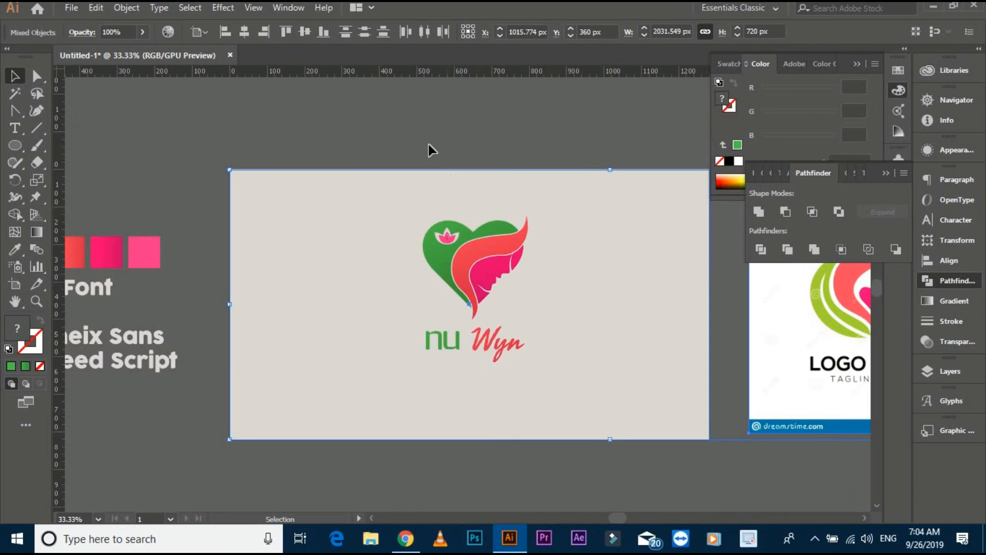
{"action": "left_click", "coordinate": [679, 32]}
{"action": "left_click", "coordinate": [624, 101]}
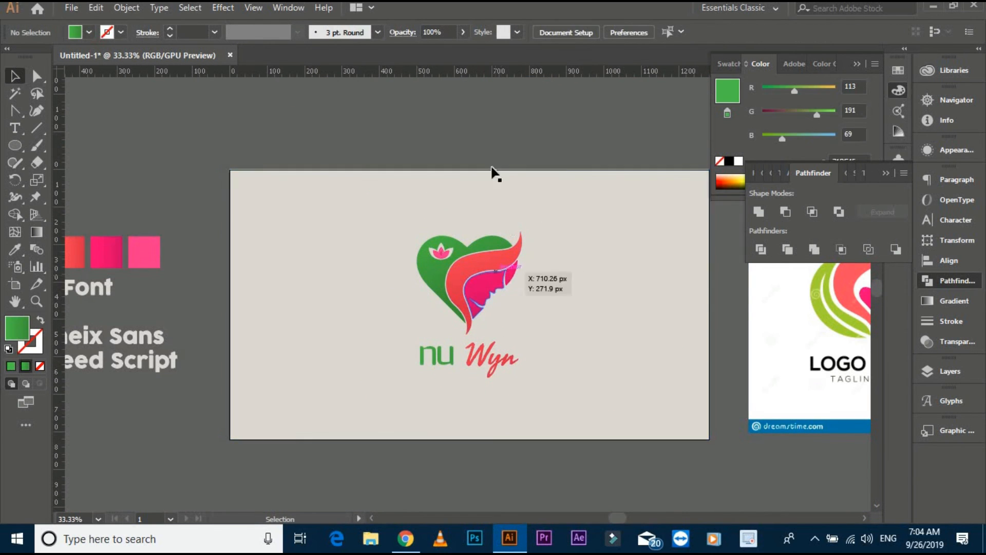
- Select the finished logo together with the beige background rectangle
{"action": "left_click_drag", "start_coordinate": [475, 276], "coordinate": [462, 273]}
{"action": "left_click", "coordinate": [462, 272]}
{"action": "left_click", "coordinate": [584, 324], "text": "shift"}
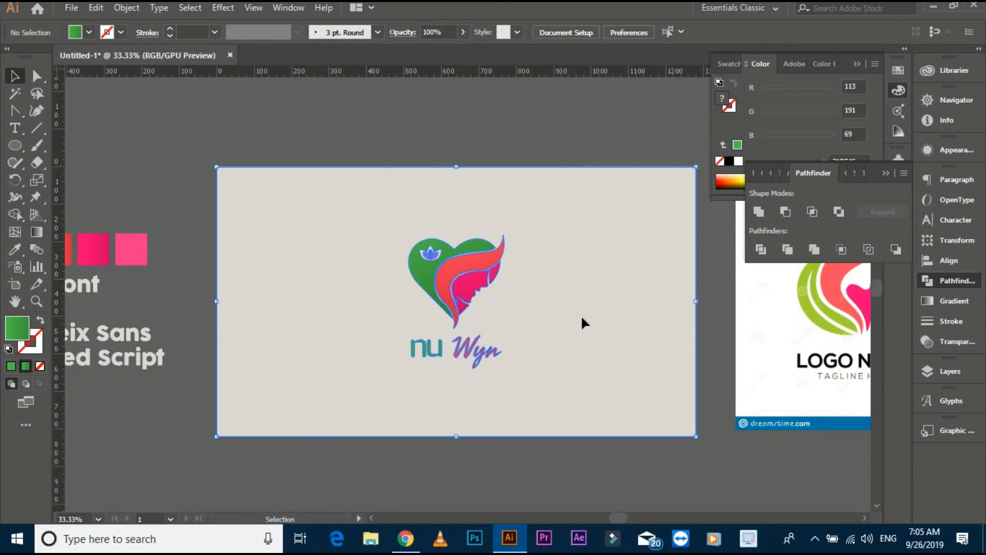